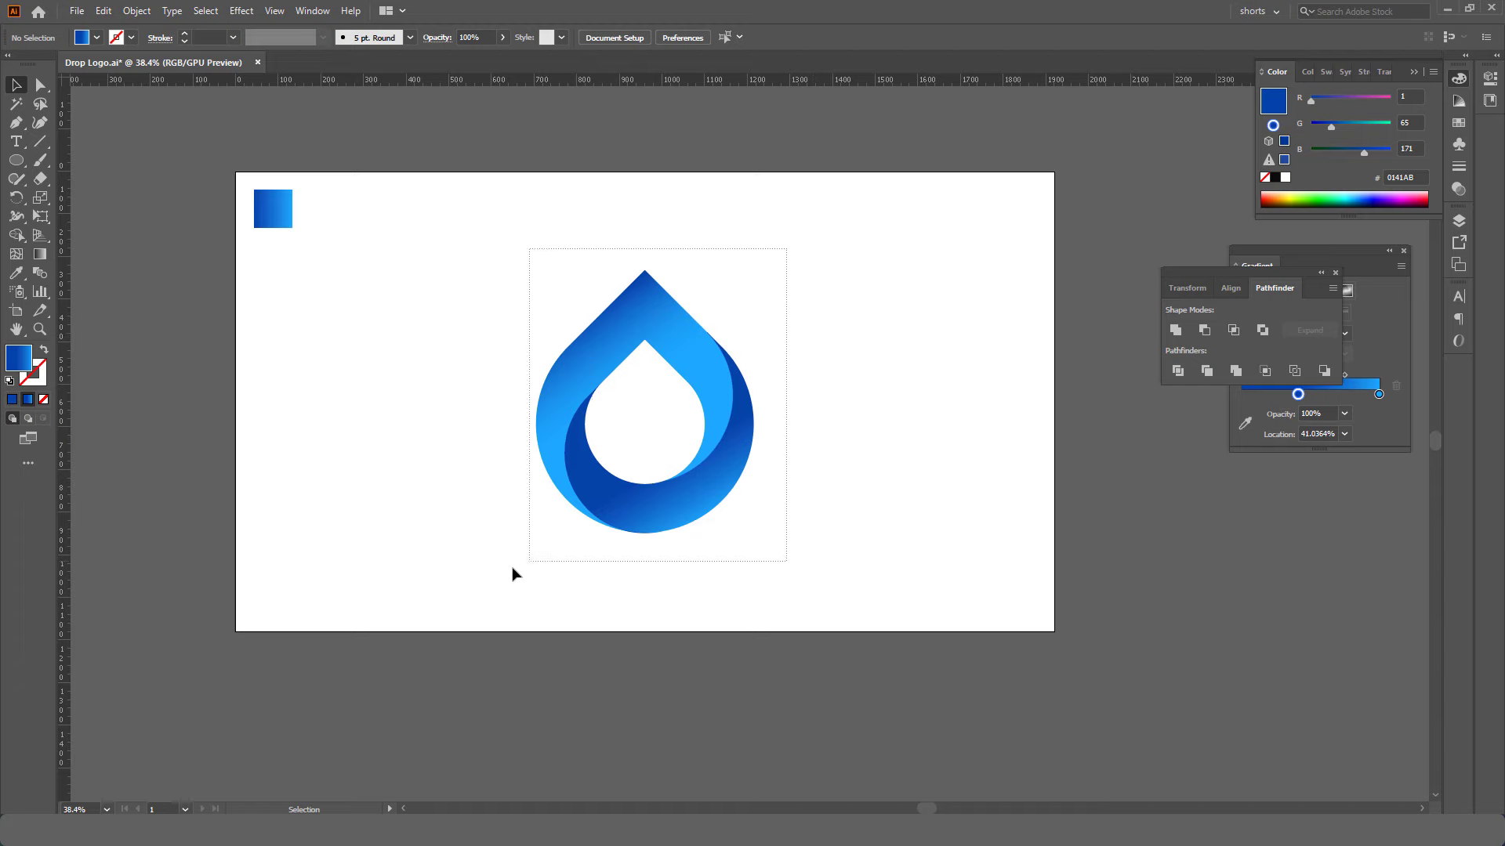
# Step: Select the finished drop logo group and enlarge it proportionally
pyautogui.click(699, 485)
pyautogui.click(813, 468)
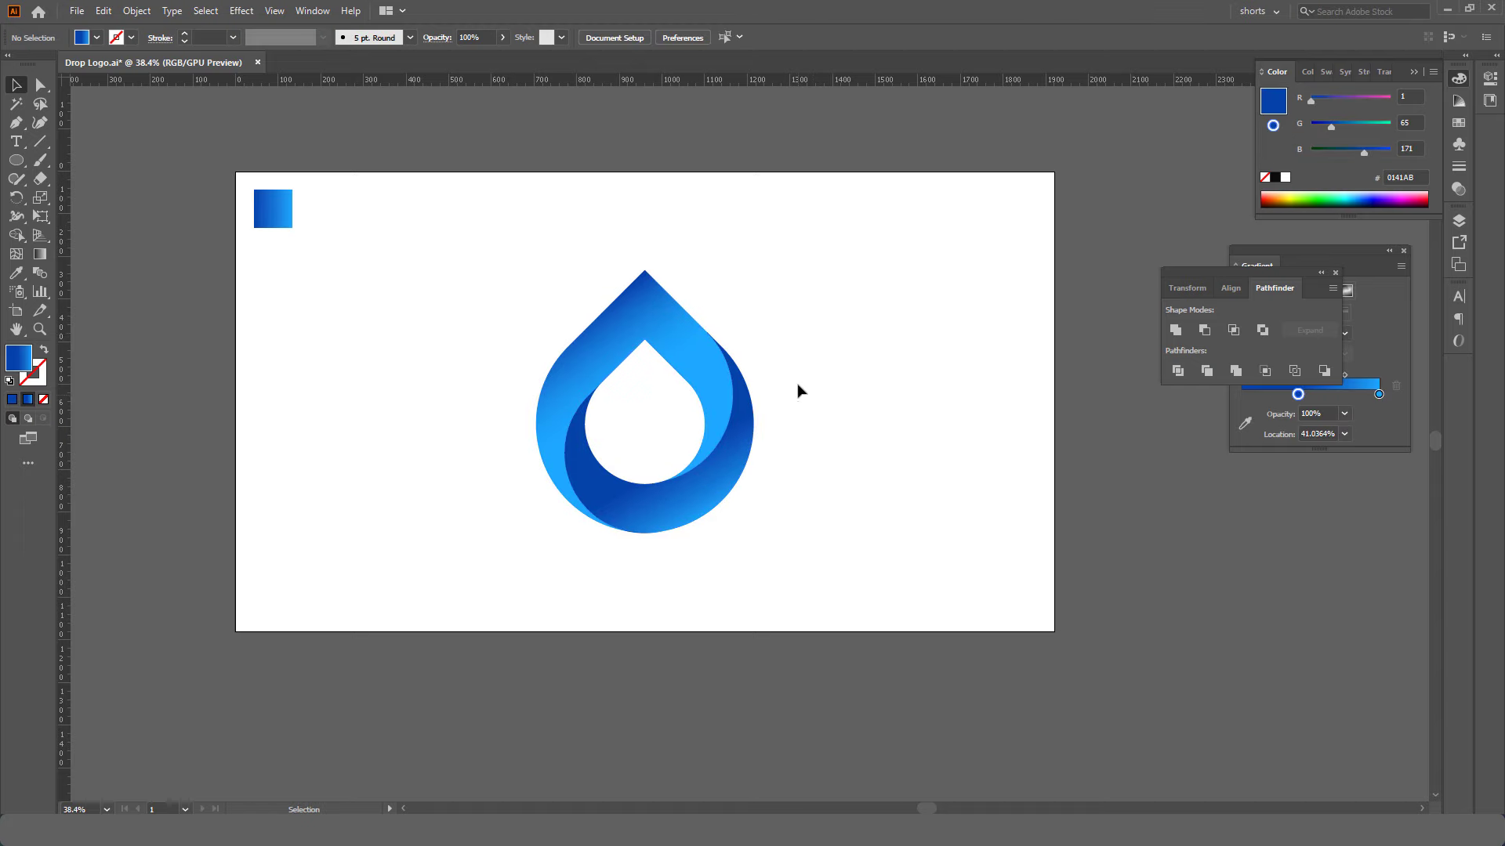
pyautogui.click(741, 439)
pyautogui.moveTo(760, 401); pyautogui.dragTo(772, 400)
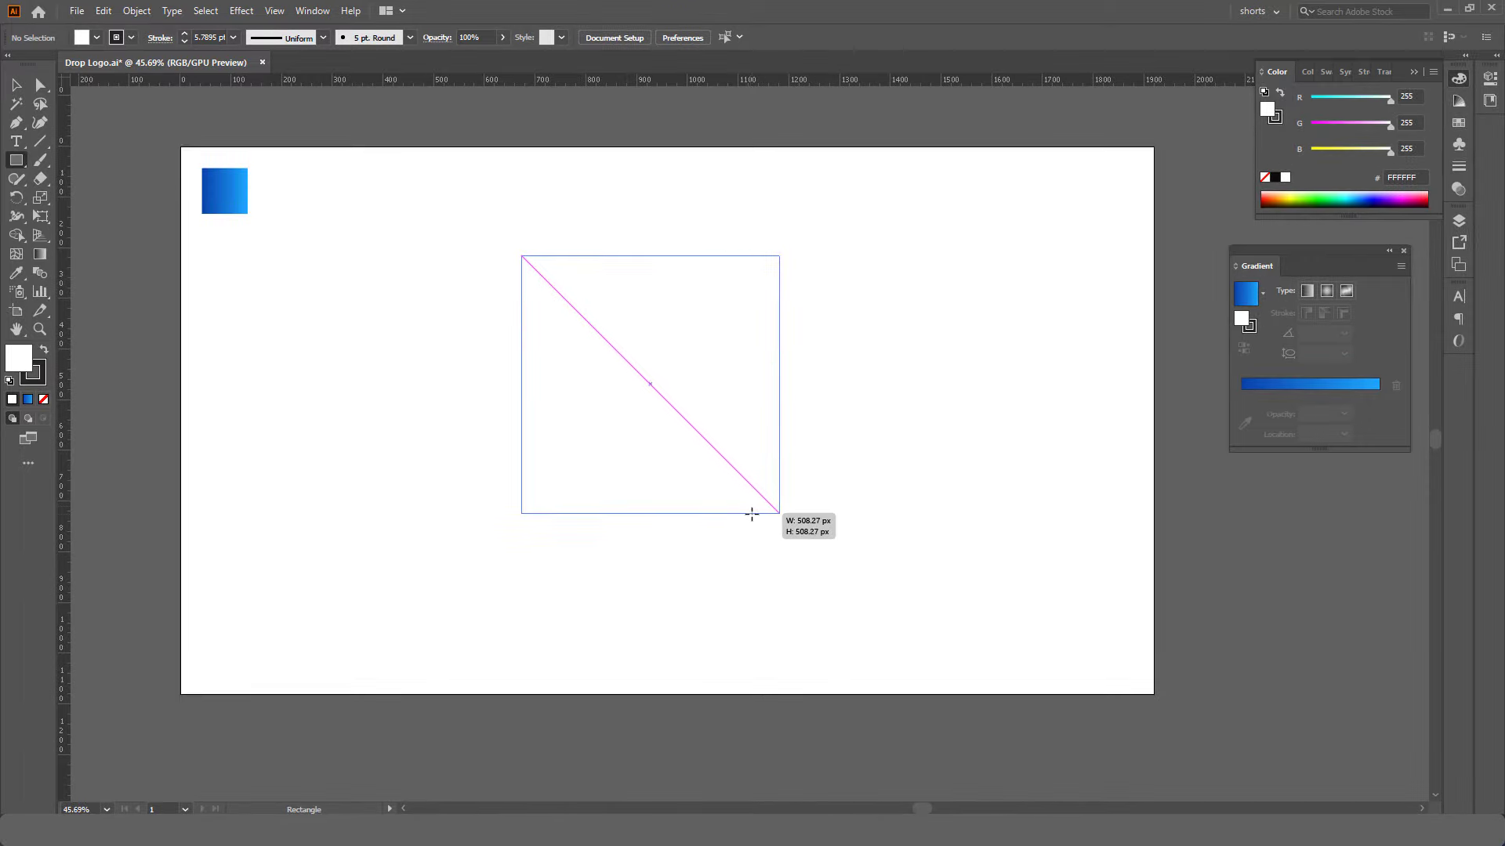
# Step: Draw a square of about 508 px near the artboard centre
pyautogui.moveTo(648, 317); pyautogui.dragTo(967, 637)
pyautogui.click(15, 86)
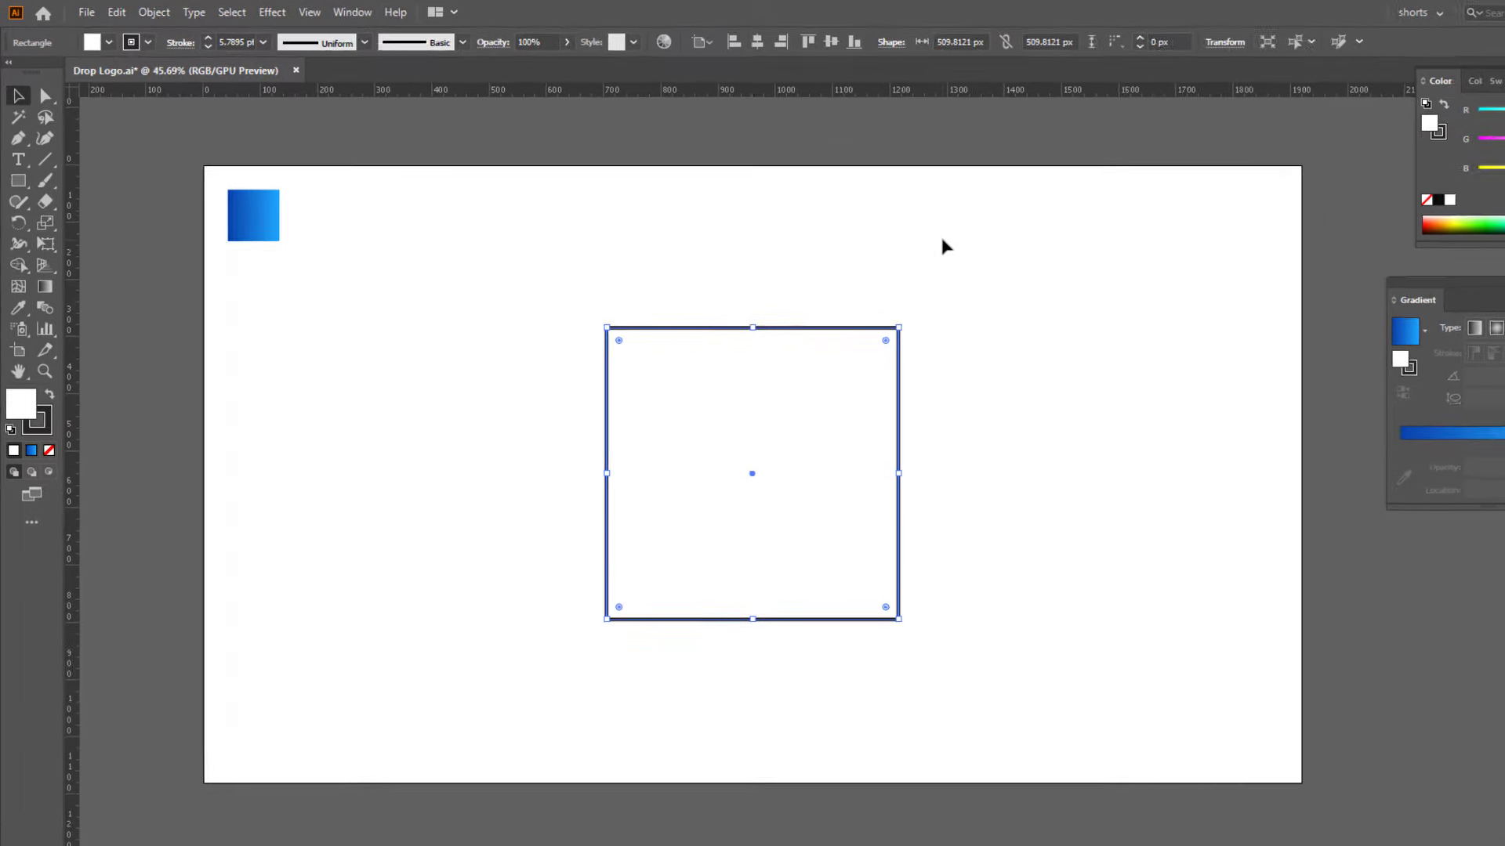
pyautogui.click(185, 231)
# Step: Draw a circle of about 510 px filling the square, then select both shapes
pyautogui.moveTo(23, 224); pyautogui.dragTo(126, 284)
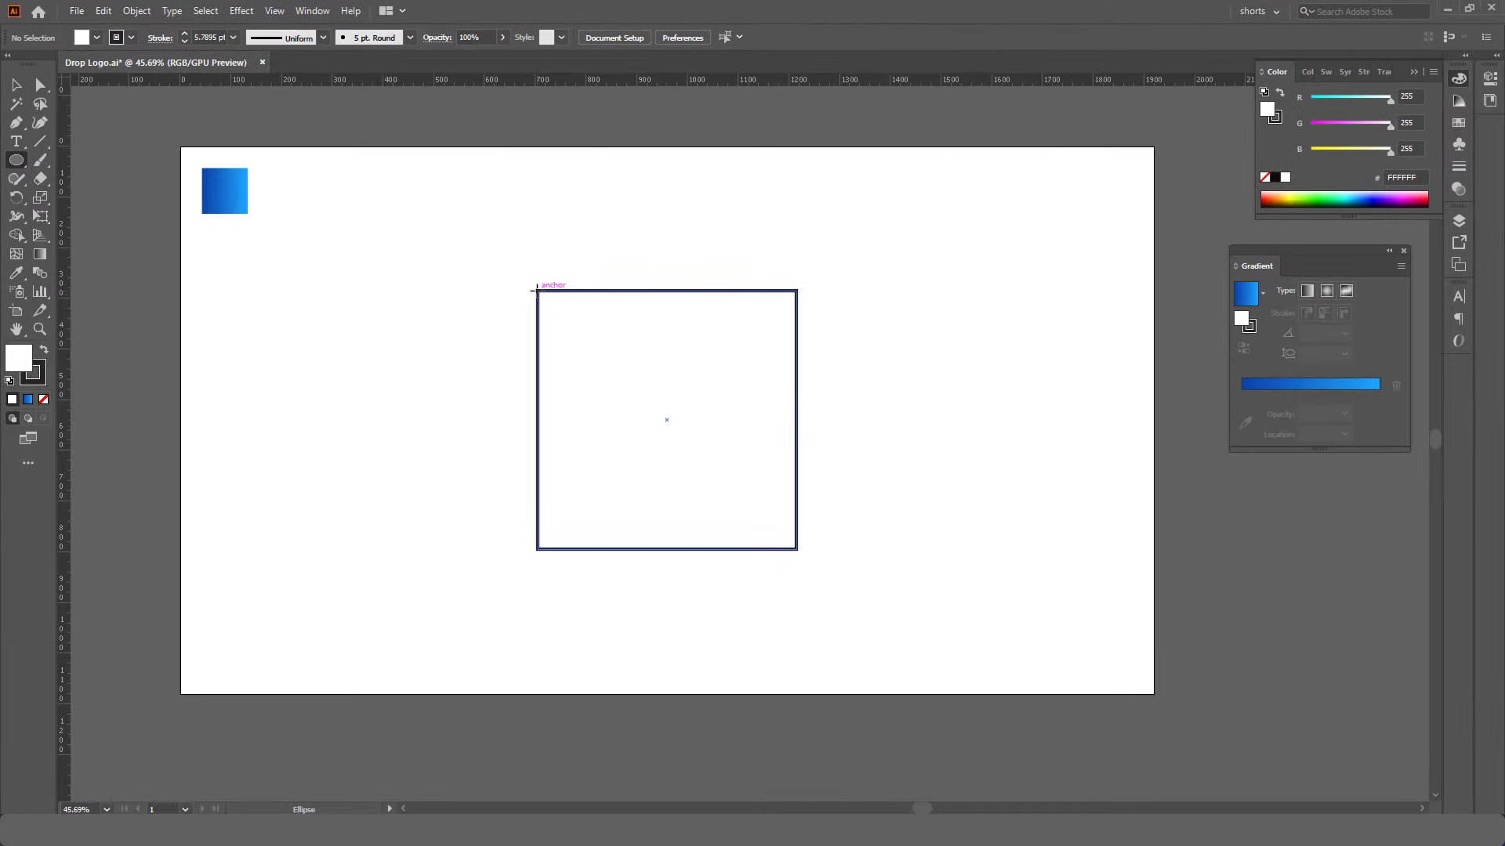
pyautogui.moveTo(537, 292); pyautogui.dragTo(796, 528)
pyautogui.click(16, 86)
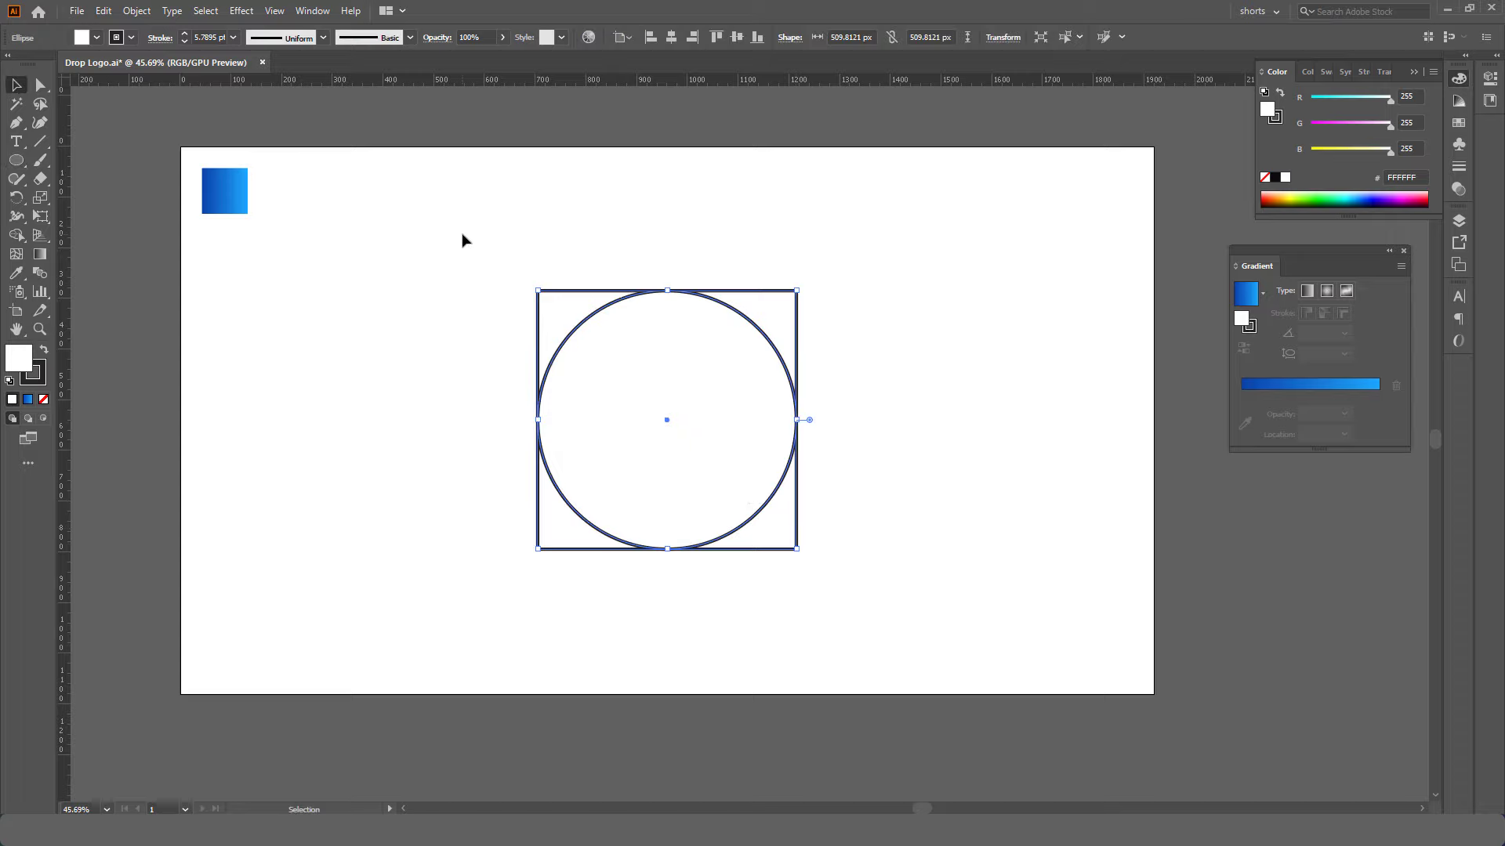
pyautogui.moveTo(462, 239); pyautogui.dragTo(862, 602)
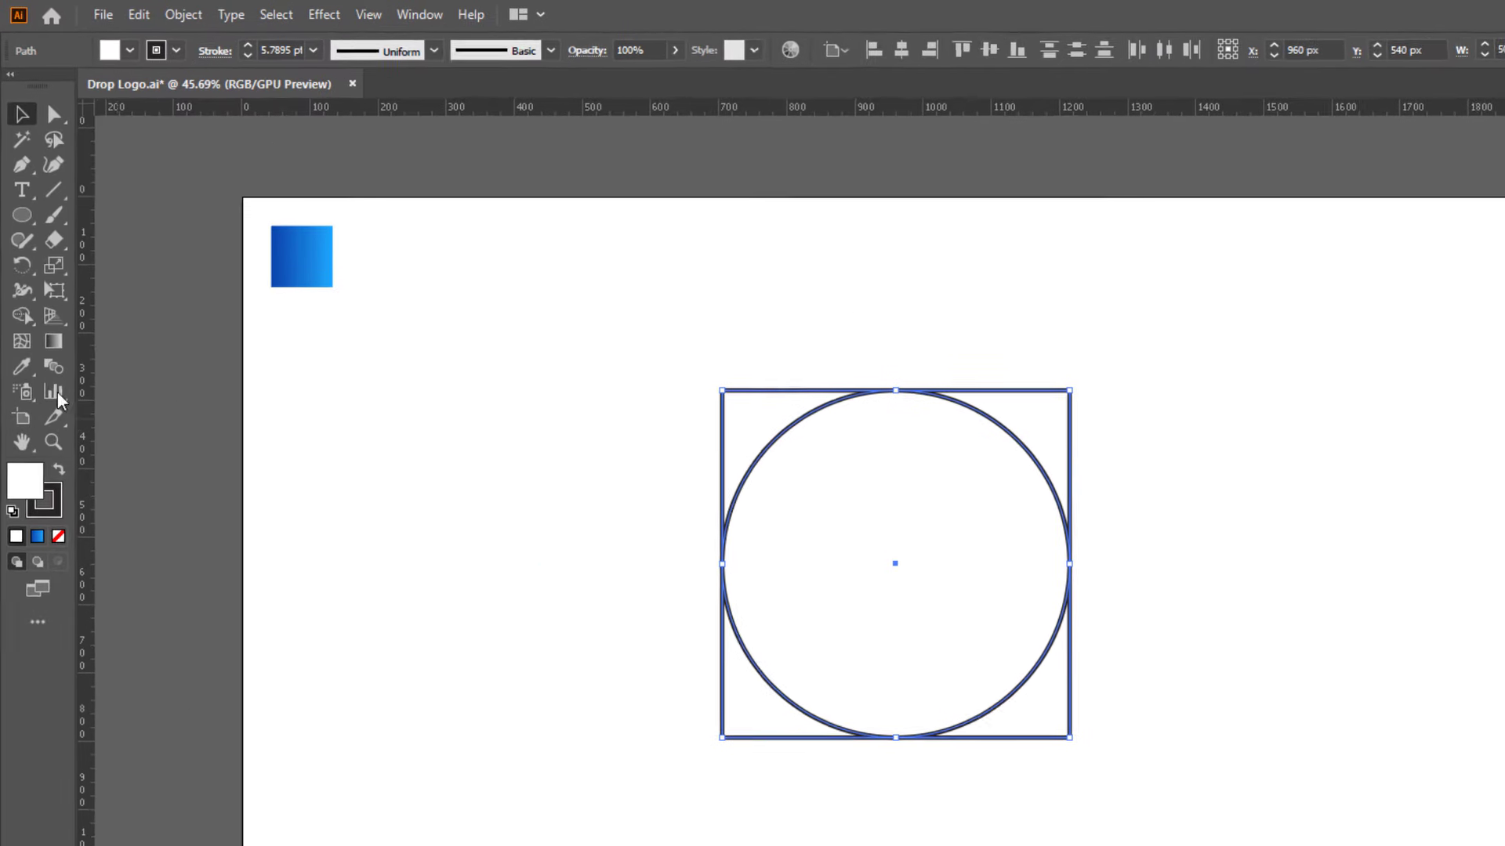
# Step: Delete the square's bottom-left, bottom-right and top-right corner regions with Shape Builder
pyautogui.click(15, 236)
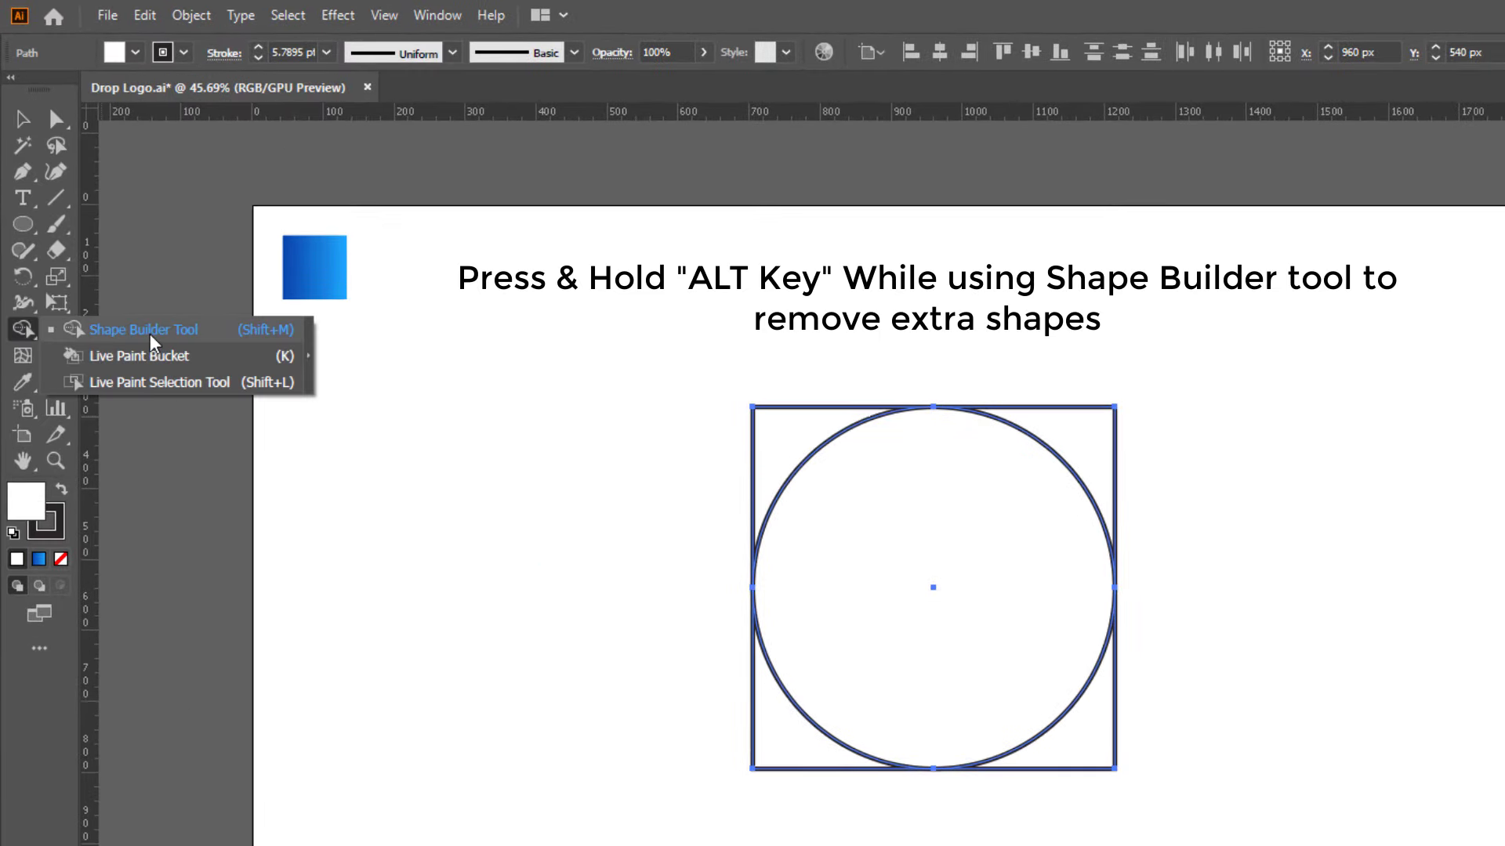
pyautogui.click(150, 335)
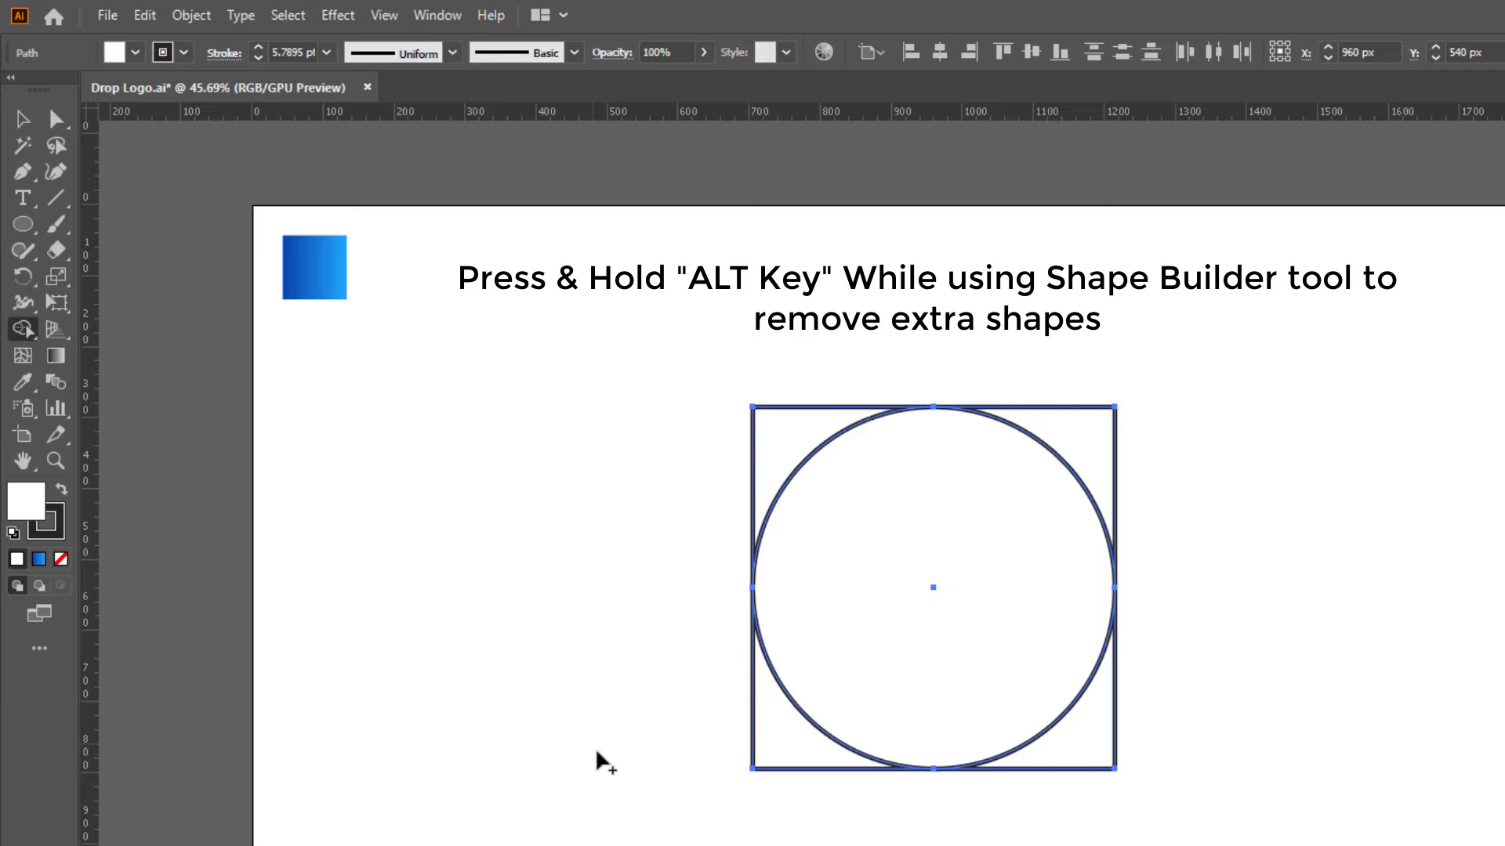
pyautogui.keyDown('alt'); pyautogui.click(790, 740); pyautogui.keyUp('alt')
pyautogui.keyDown('alt'); pyautogui.click(1106, 753); pyautogui.keyUp('alt')
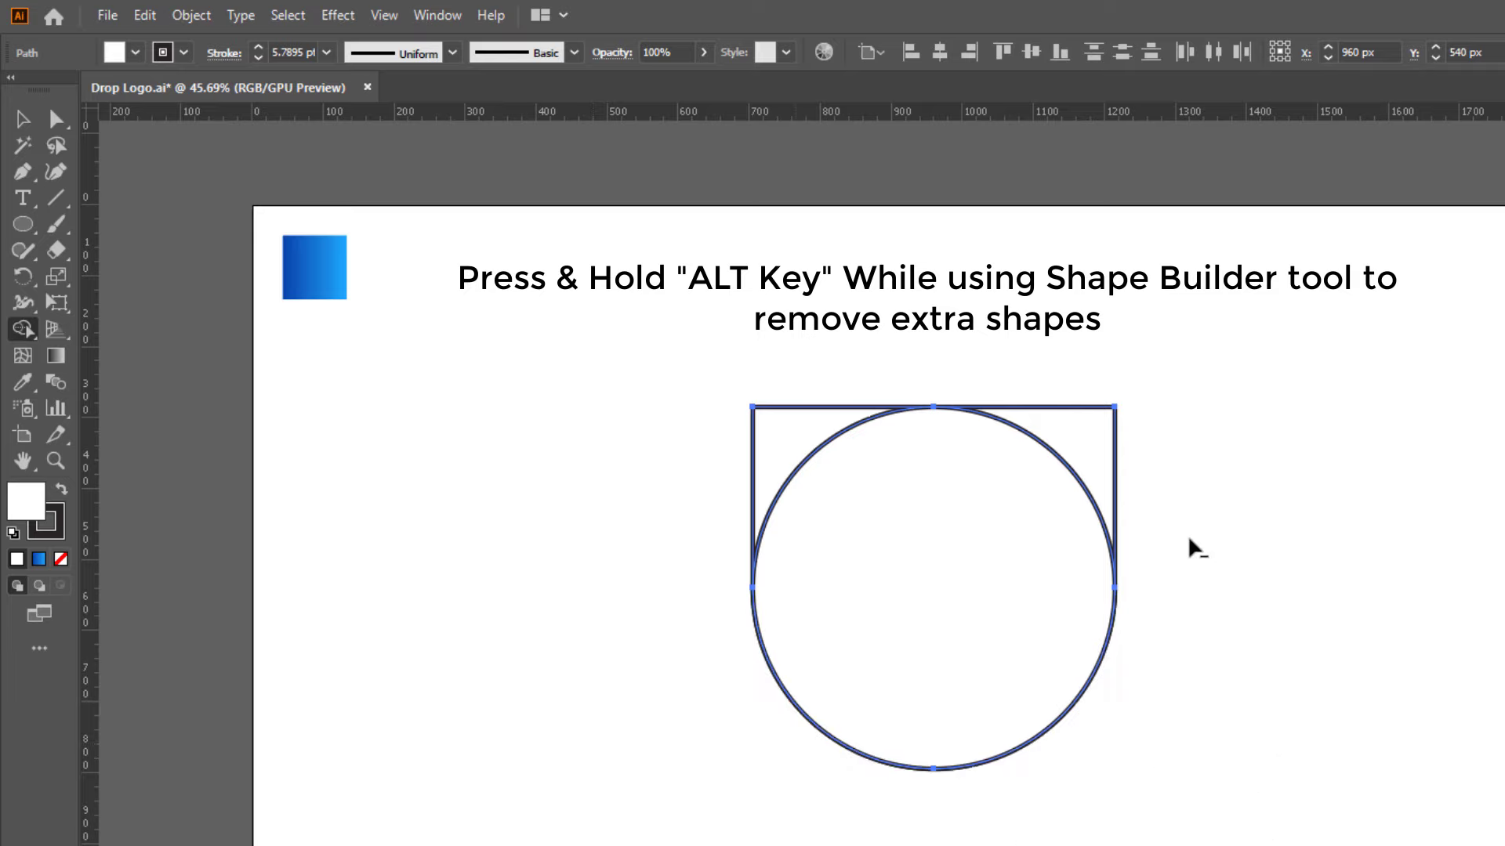
pyautogui.keyDown('alt'); pyautogui.click(1109, 420); pyautogui.keyUp('alt')
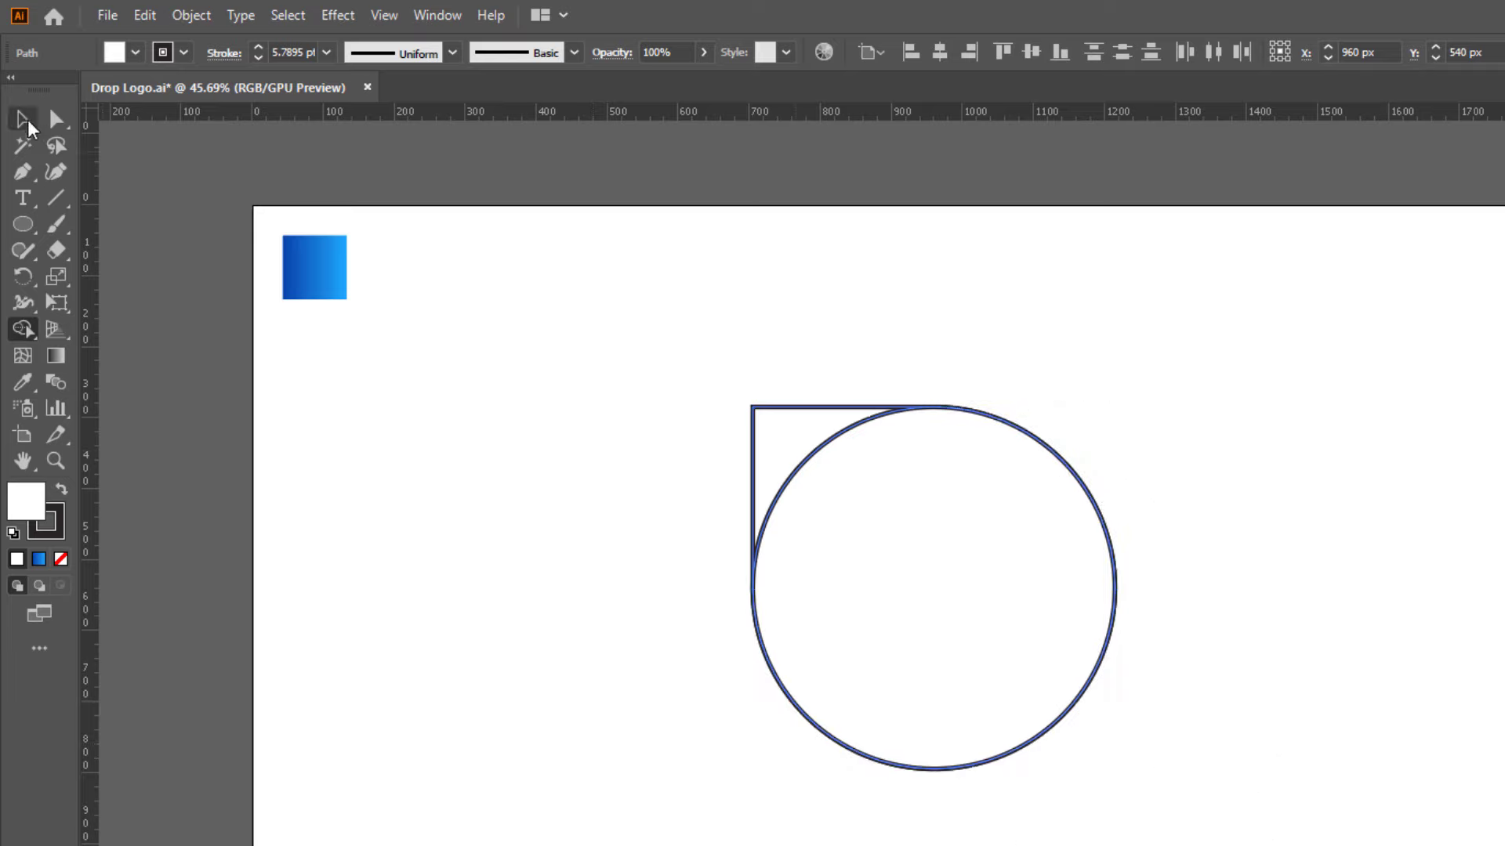
pyautogui.click(27, 119)
# Step: Unite the circle and remaining corner into one teardrop with Pathfinder
pyautogui.moveTo(679, 310); pyautogui.dragTo(1236, 789)
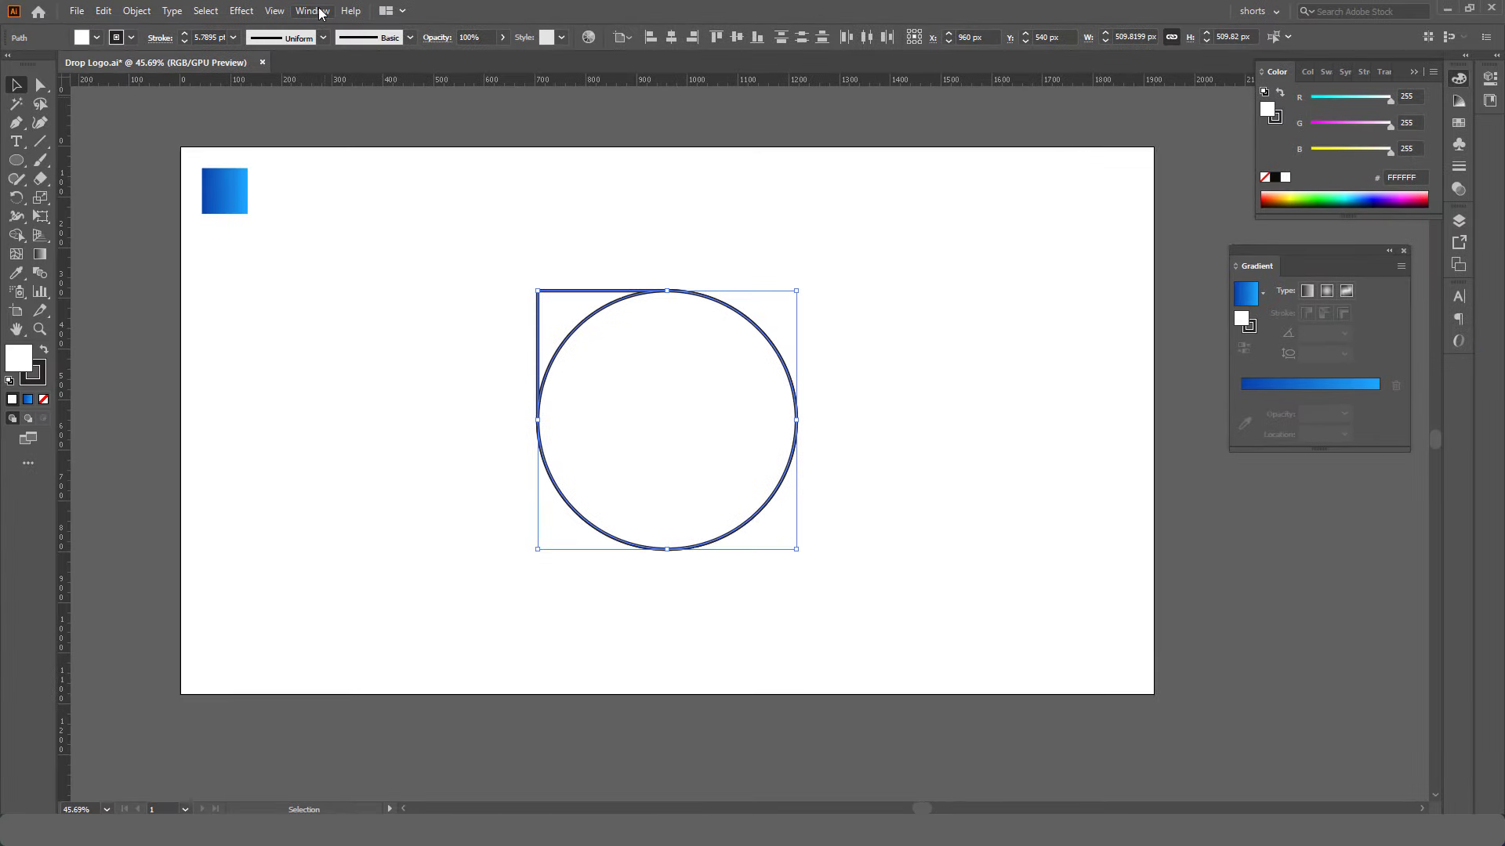
pyautogui.click(312, 11)
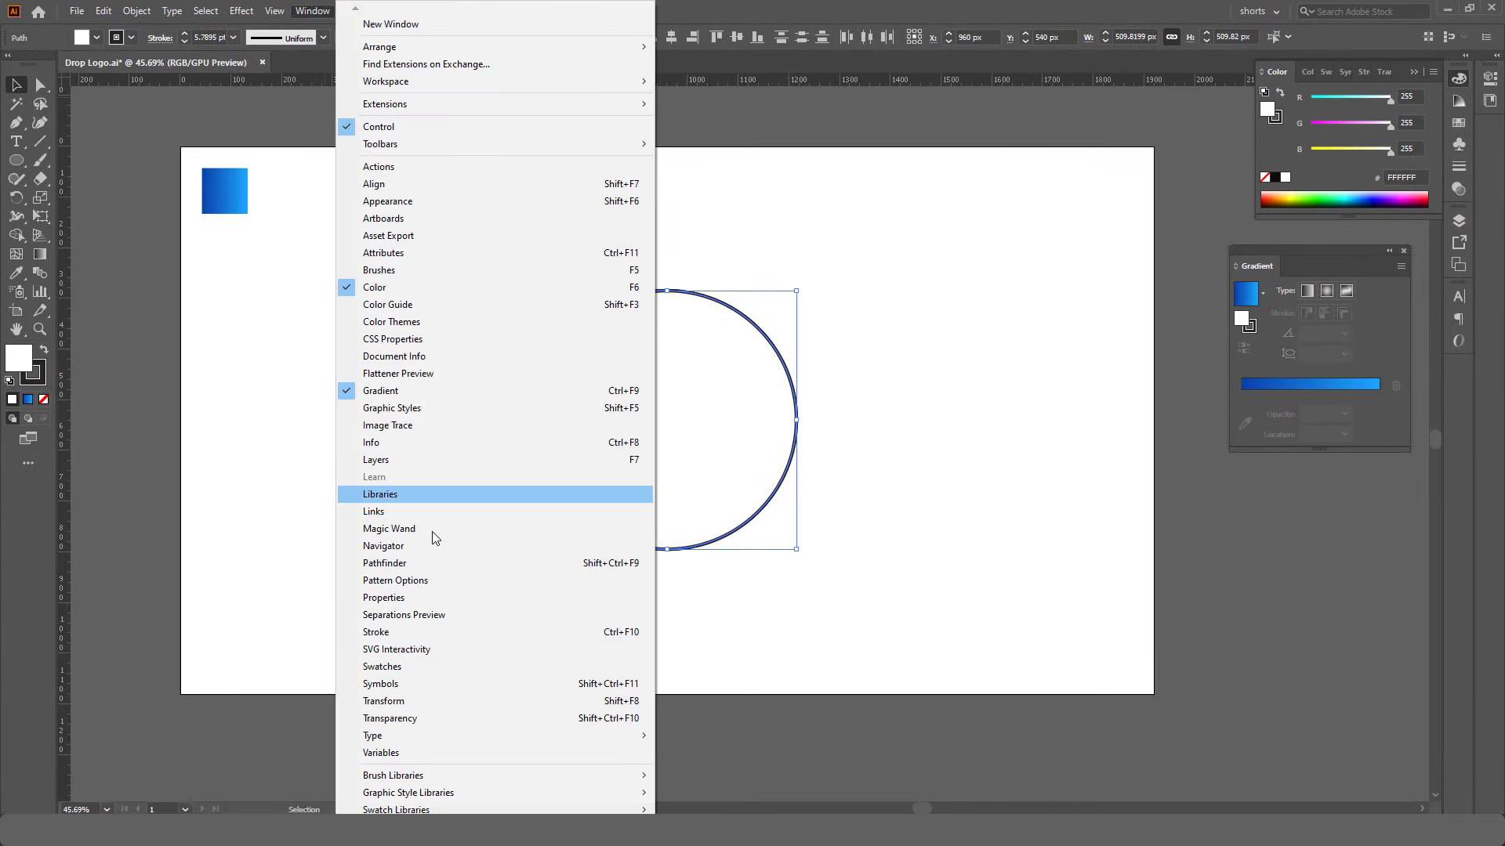
pyautogui.click(417, 565)
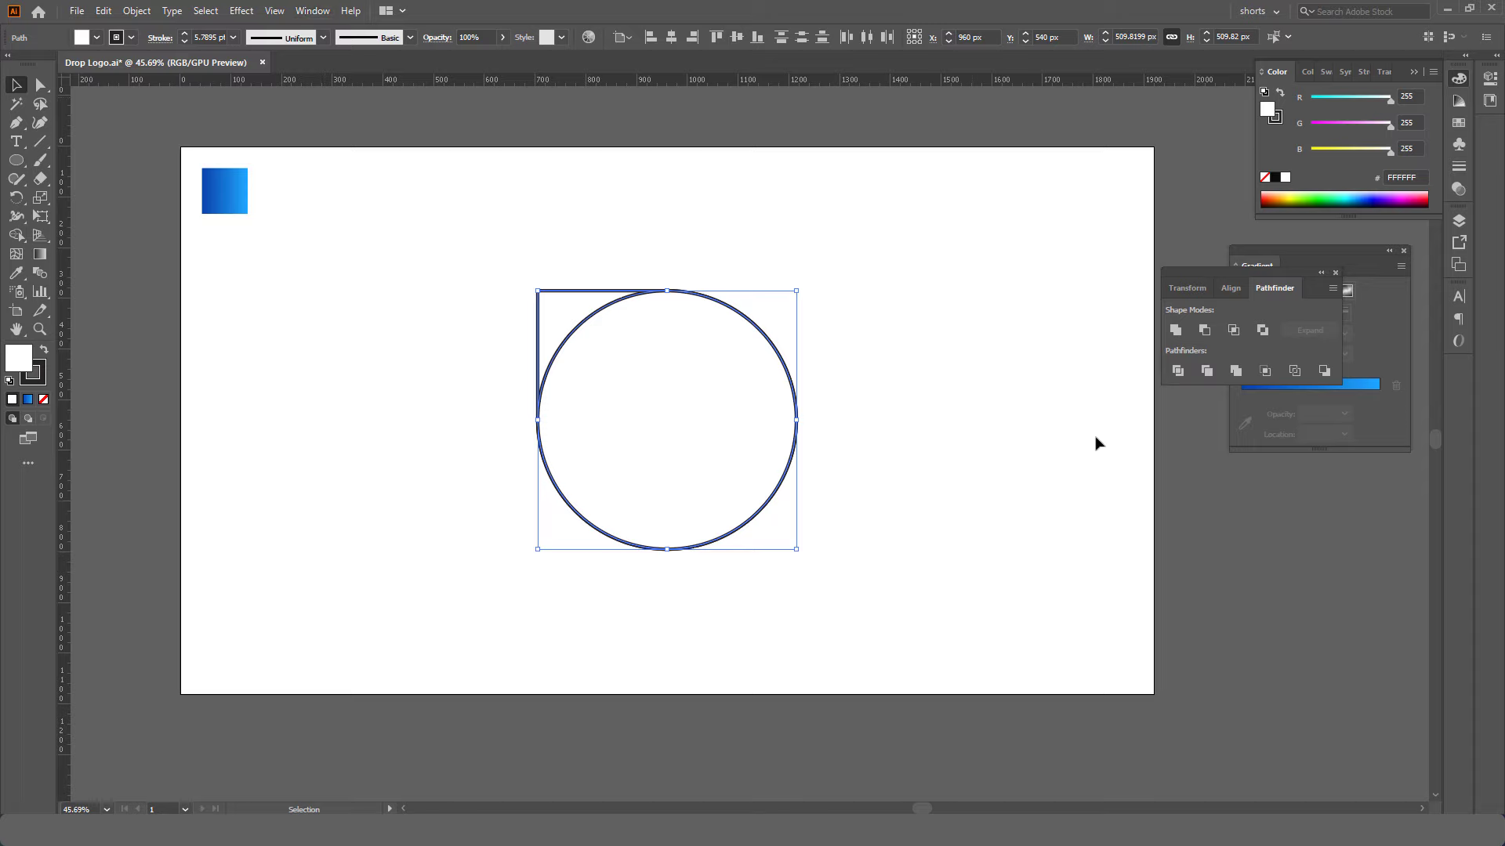
pyautogui.click(1177, 331)
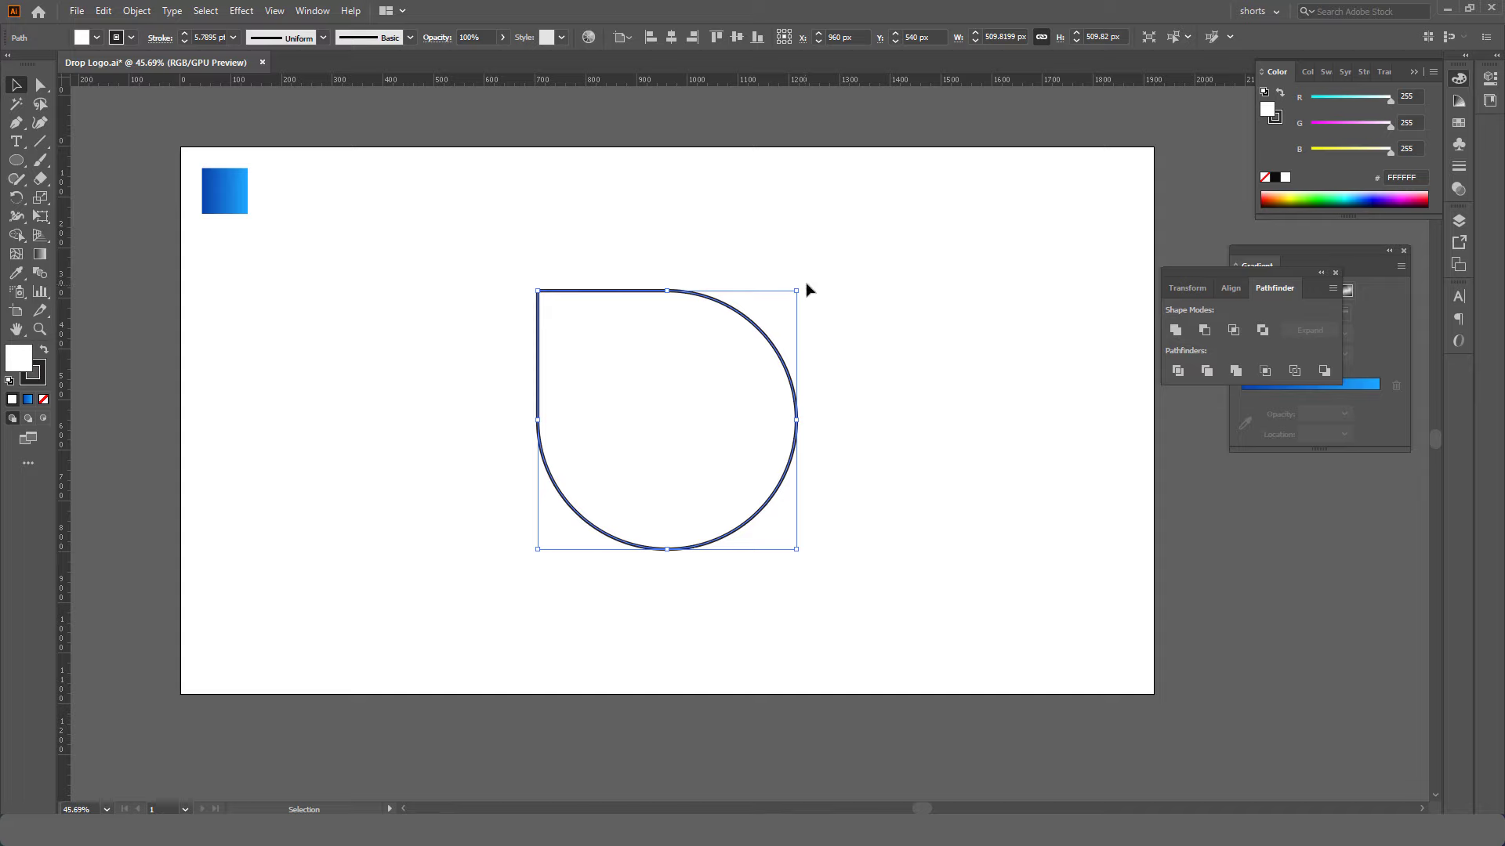
# Step: Rotate the teardrop 315° so its point faces up and centre it vertically on the artboard
pyautogui.moveTo(824, 337)
pyautogui.mouseDown()
pyautogui.moveTo(828, 368)
pyautogui.moveTo(823, 335)
pyautogui.mouseUp()
pyautogui.moveTo(797, 275); pyautogui.dragTo(639, 413)
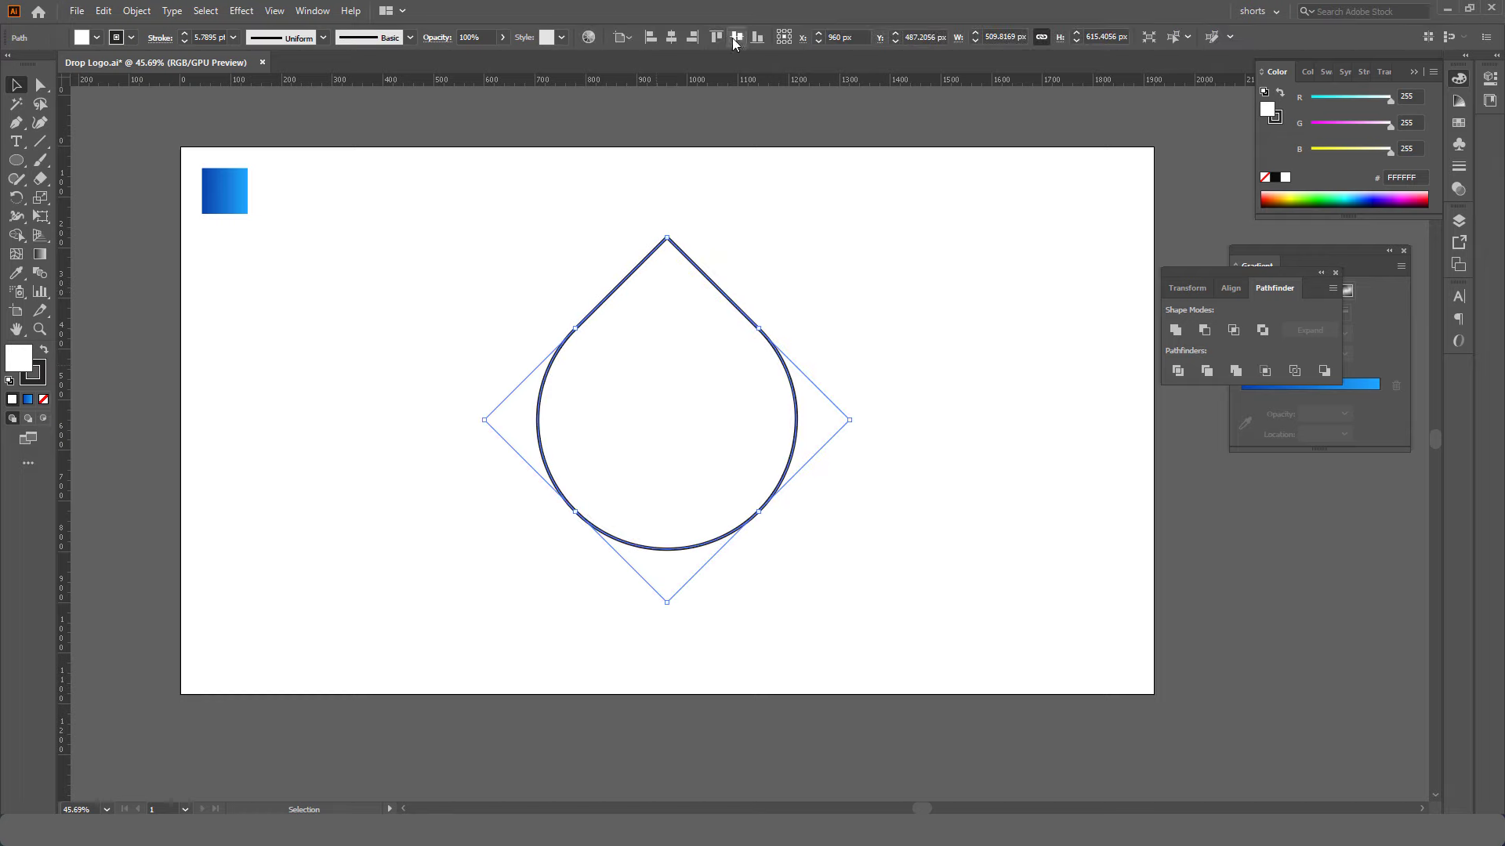
pyautogui.click(735, 38)
pyautogui.click(774, 241)
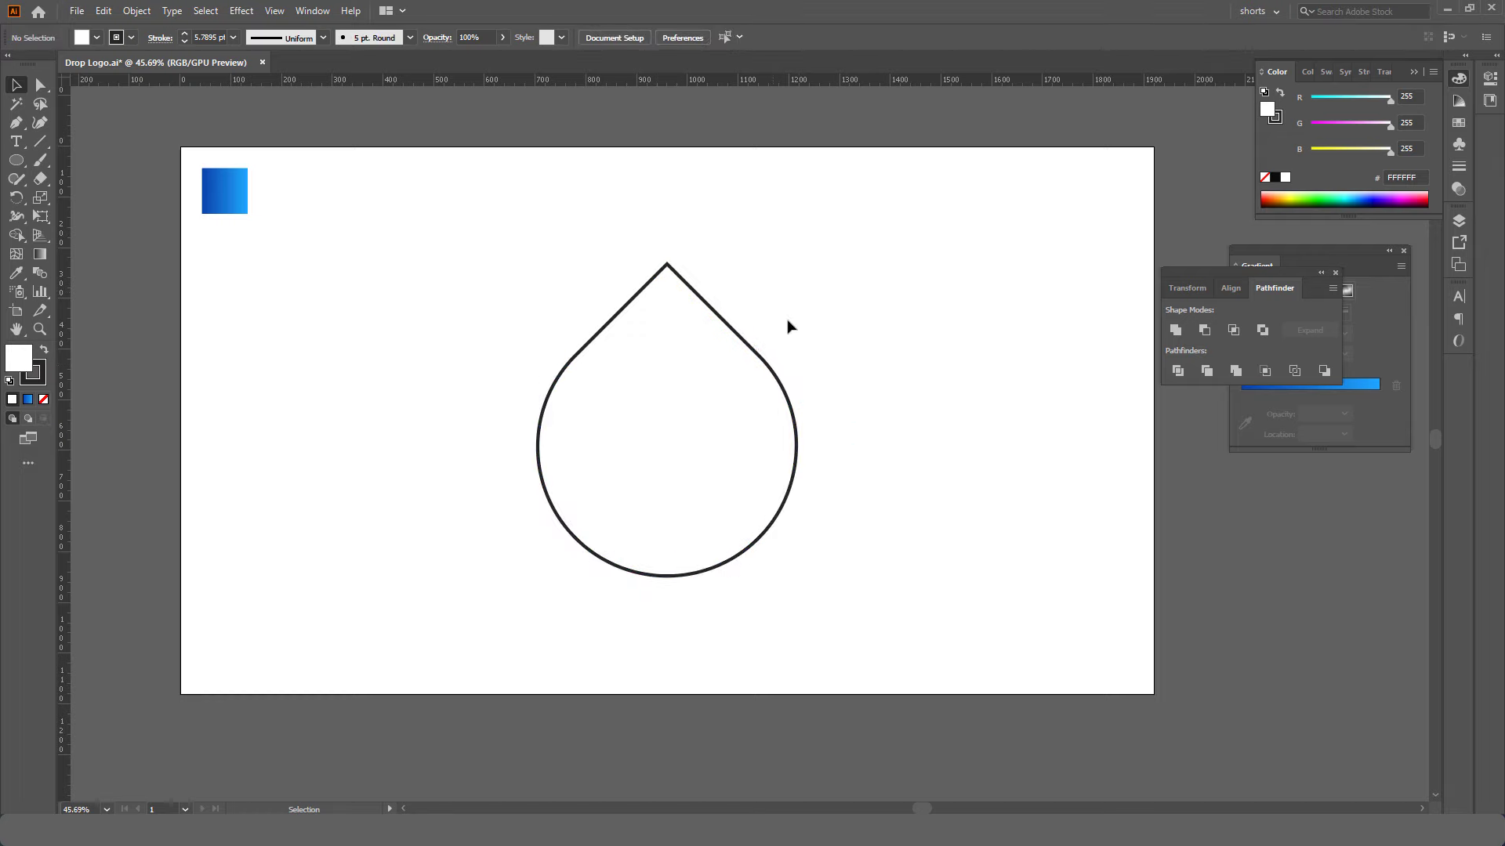
pyautogui.moveTo(787, 325); pyautogui.dragTo(597, 531)
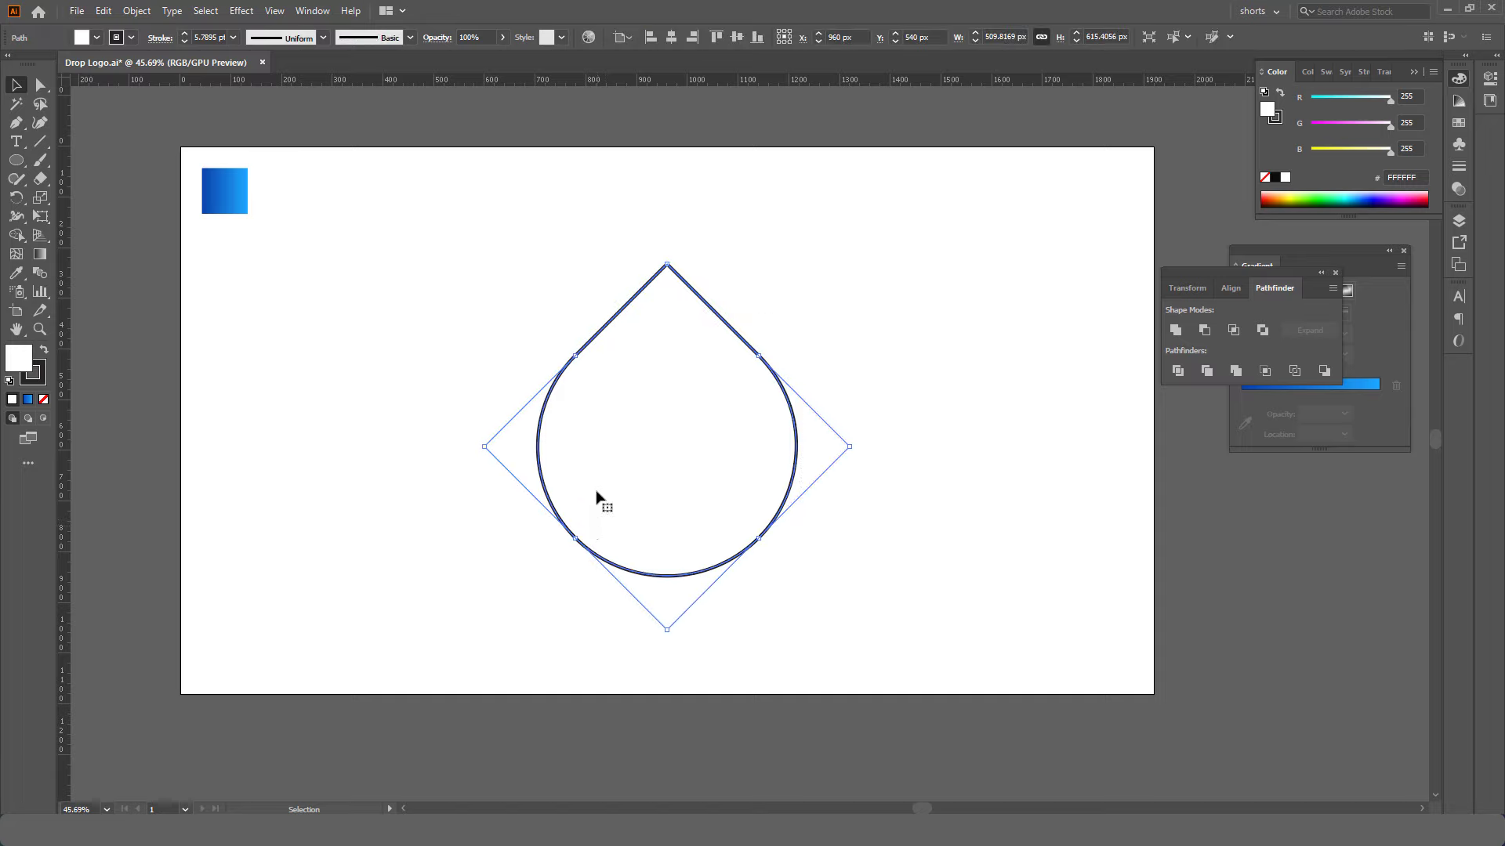
# Step: Paste a copy of the teardrop in place and scale it down toward the centre
pyautogui.click(104, 11)
pyautogui.click(157, 86)
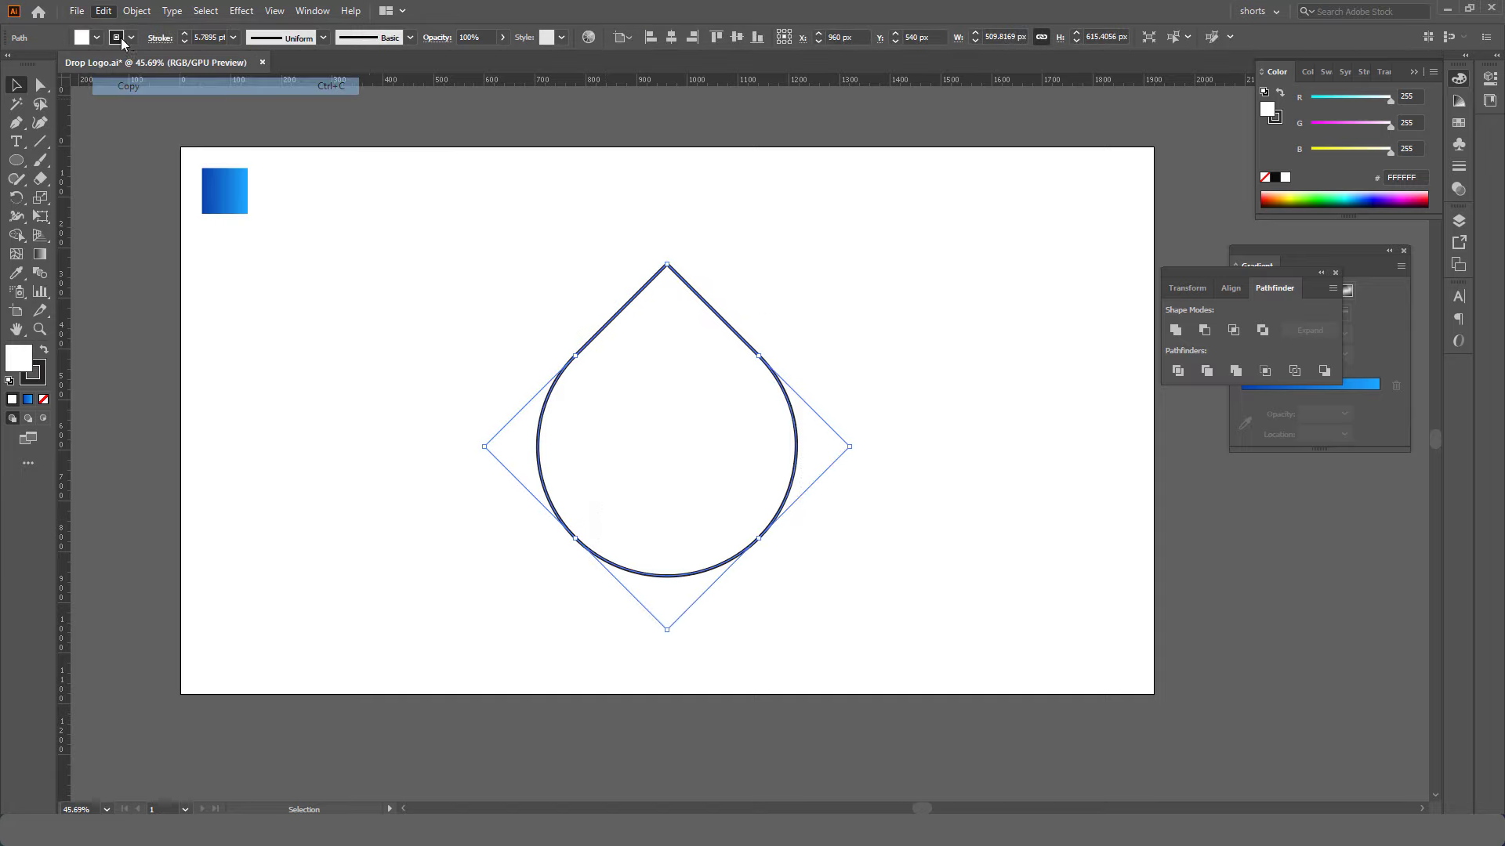
pyautogui.click(103, 10)
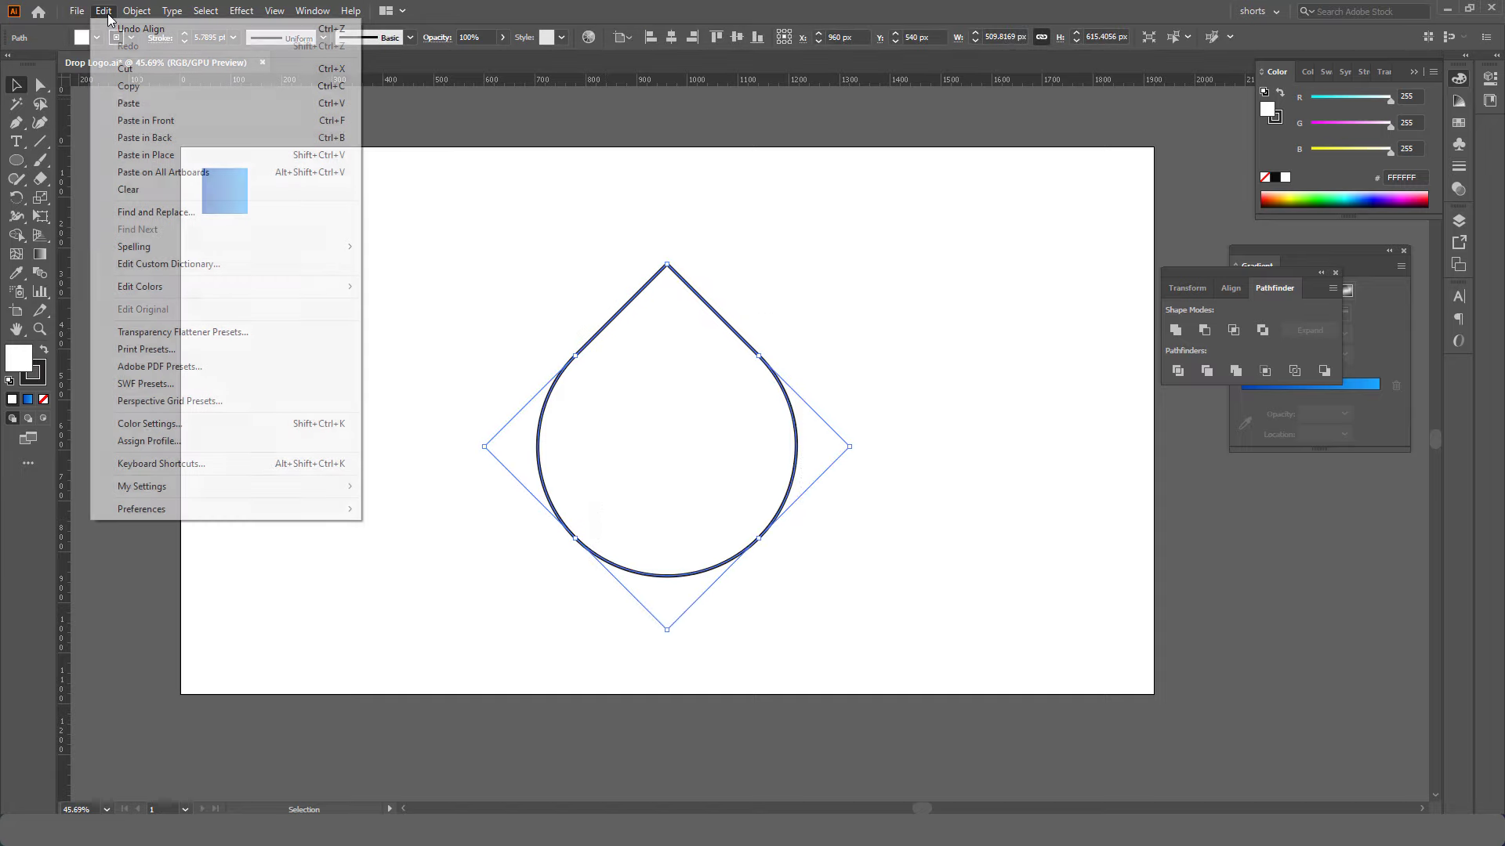
pyautogui.click(207, 161)
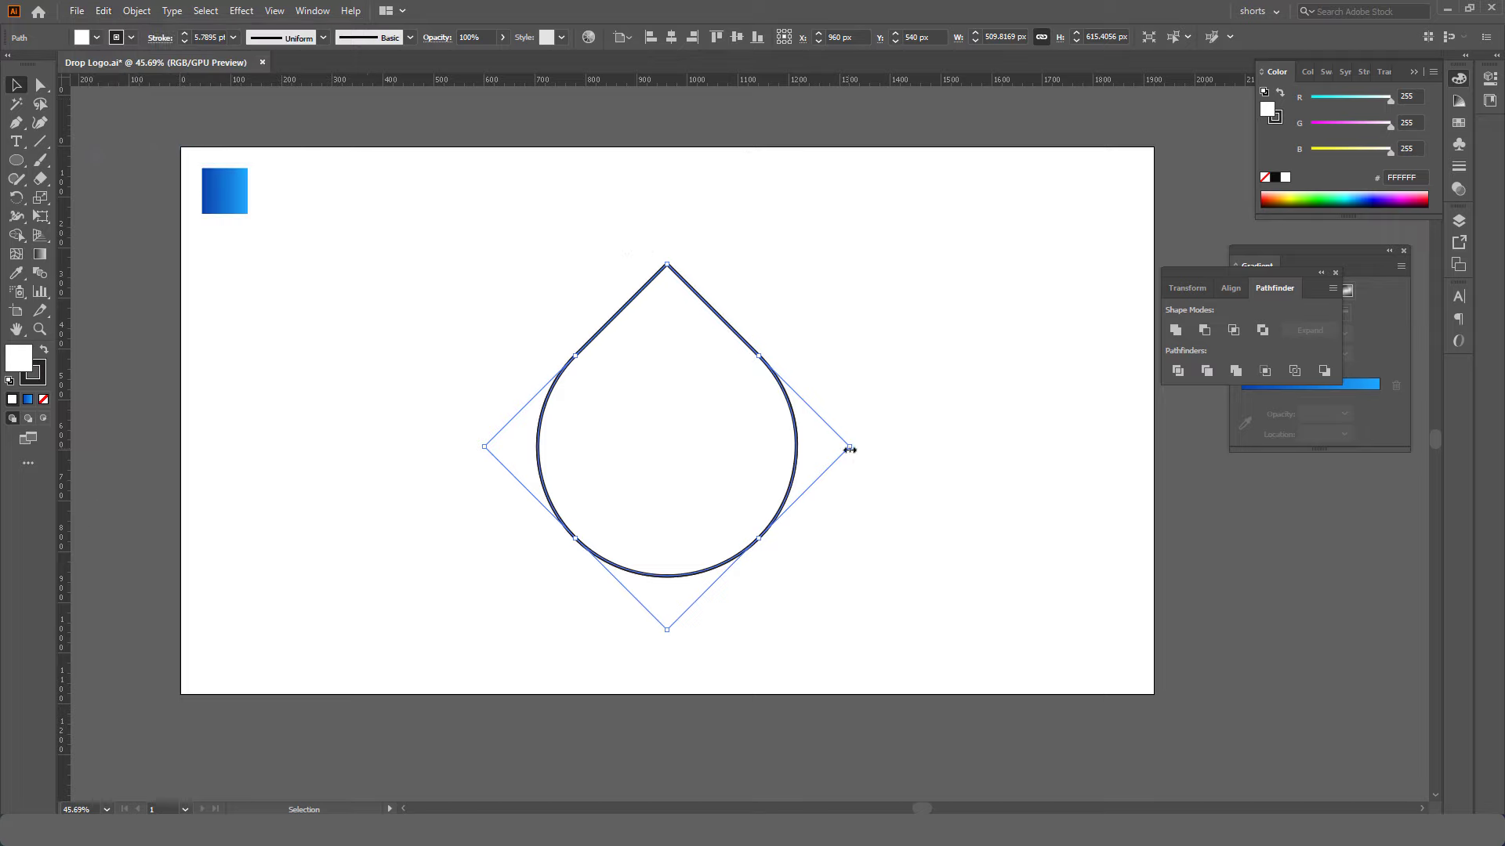
pyautogui.moveTo(849, 449); pyautogui.dragTo(784, 433)
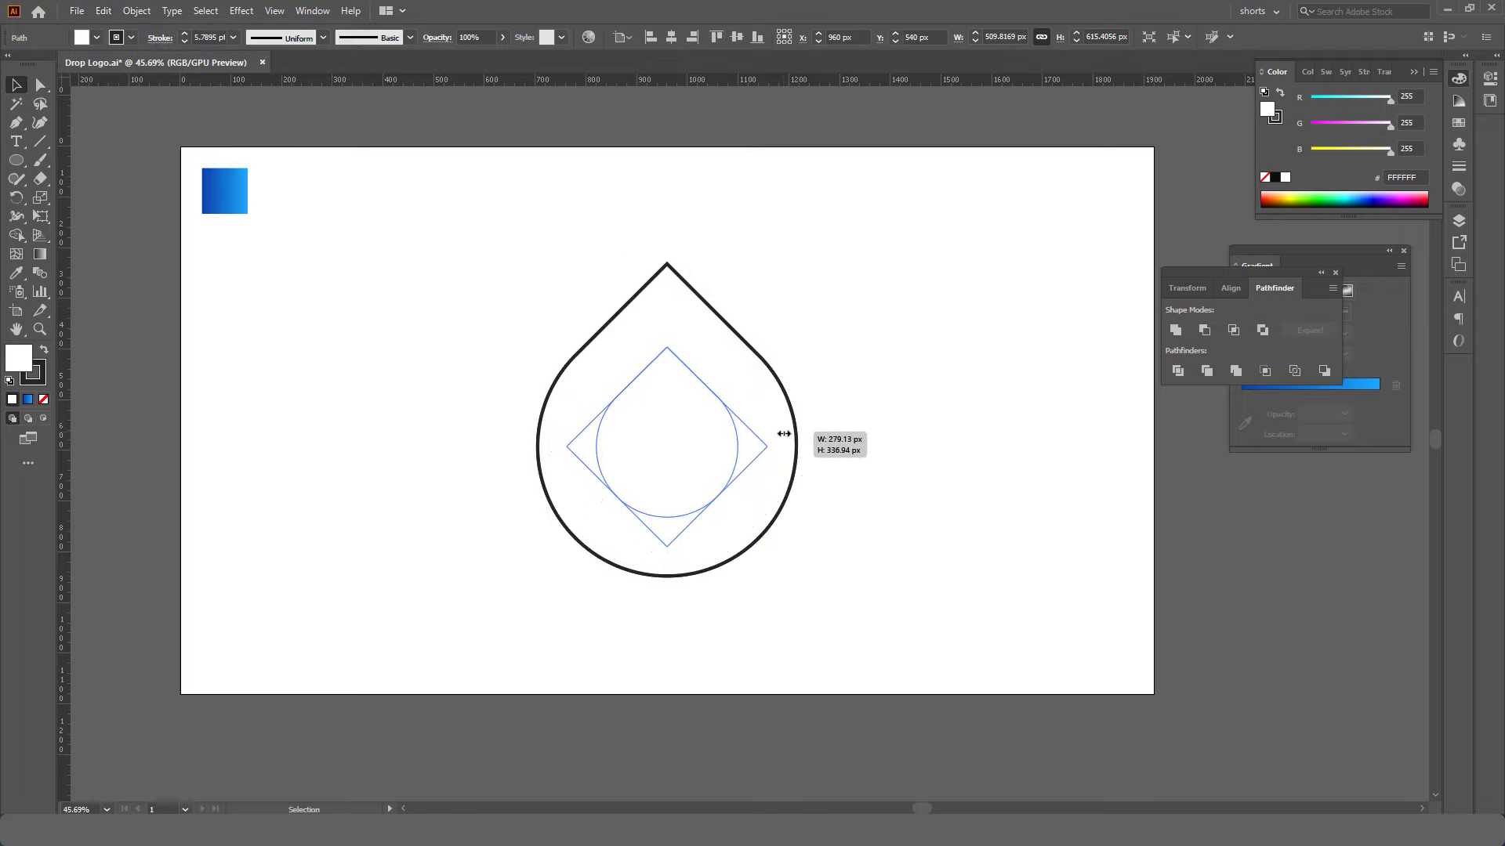
# Step: Zoom in on the nested teardrops and select the inner one
pyautogui.hotkey('ctrl', 'shift', 'a')
pyautogui.press('z')
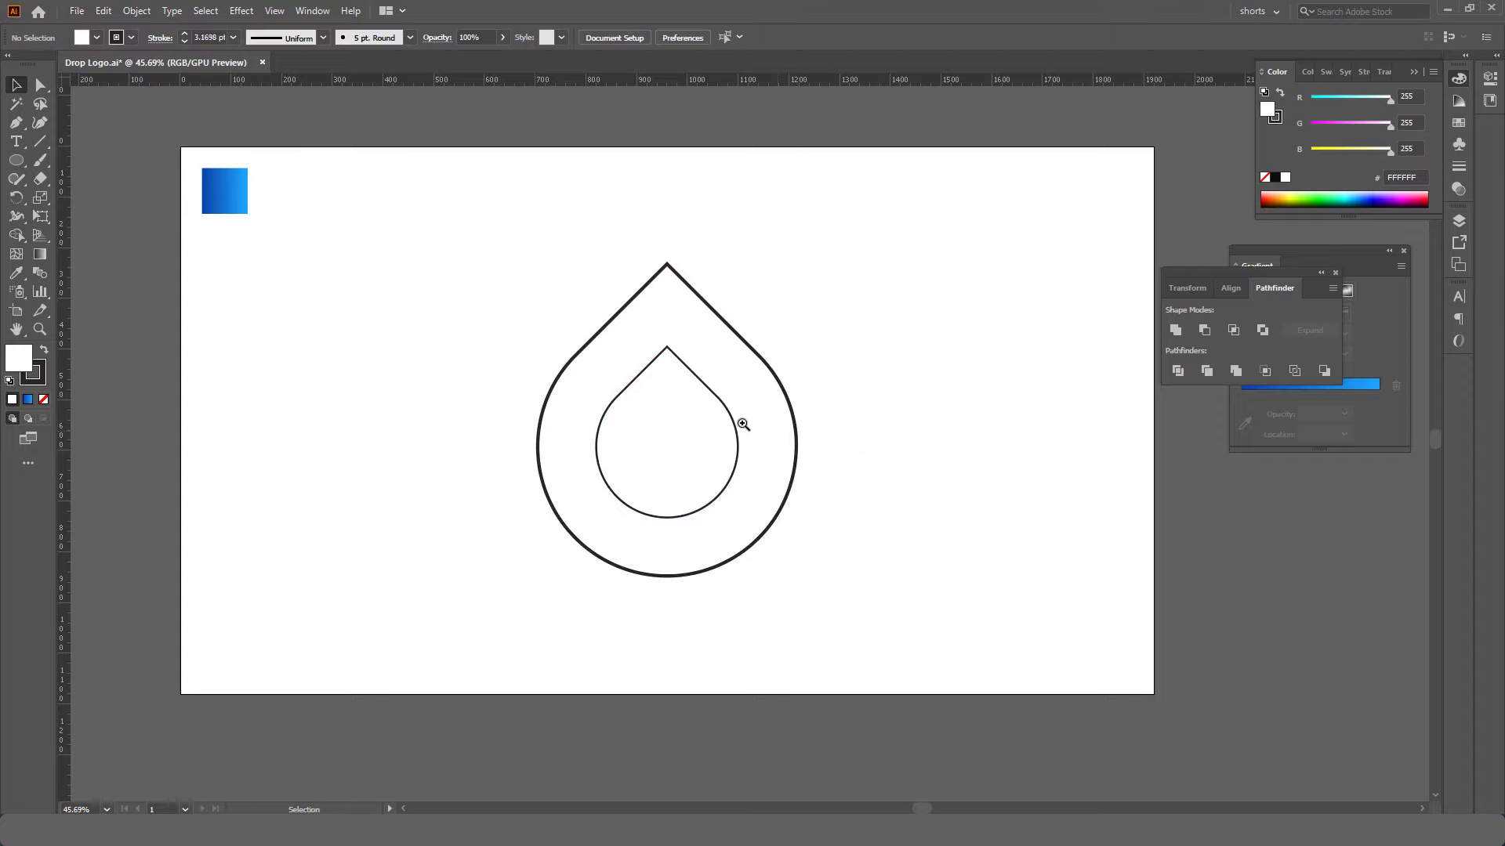
pyautogui.click(770, 433)
pyautogui.moveTo(755, 413); pyautogui.dragTo(858, 398)
pyautogui.press('v')
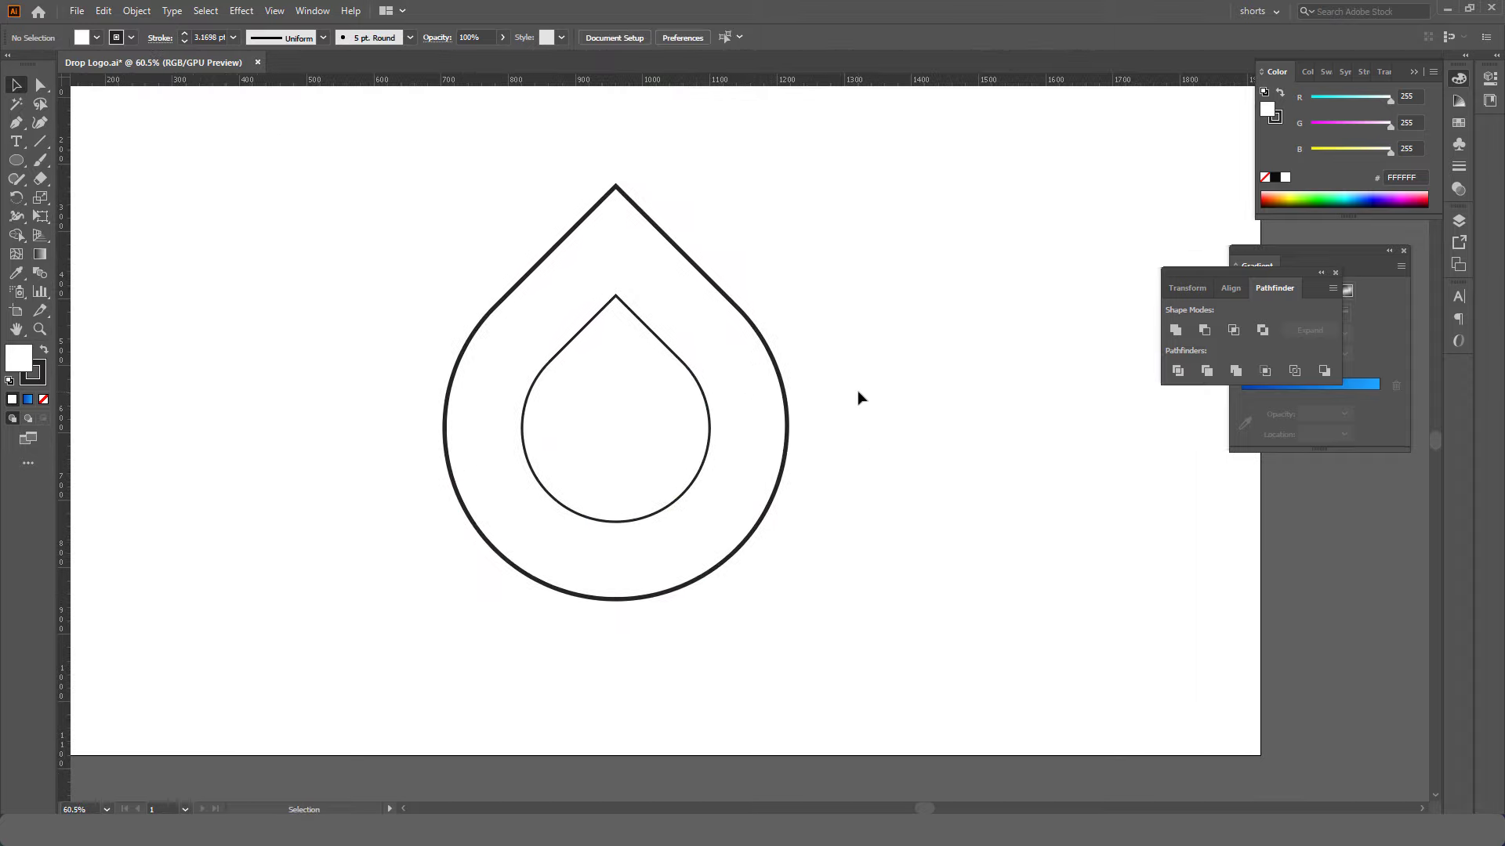
pyautogui.click(708, 398)
# Step: Remove the fill from both teardrops and give them a 5 pt stroke
pyautogui.hotkey('ctrl', 'a')
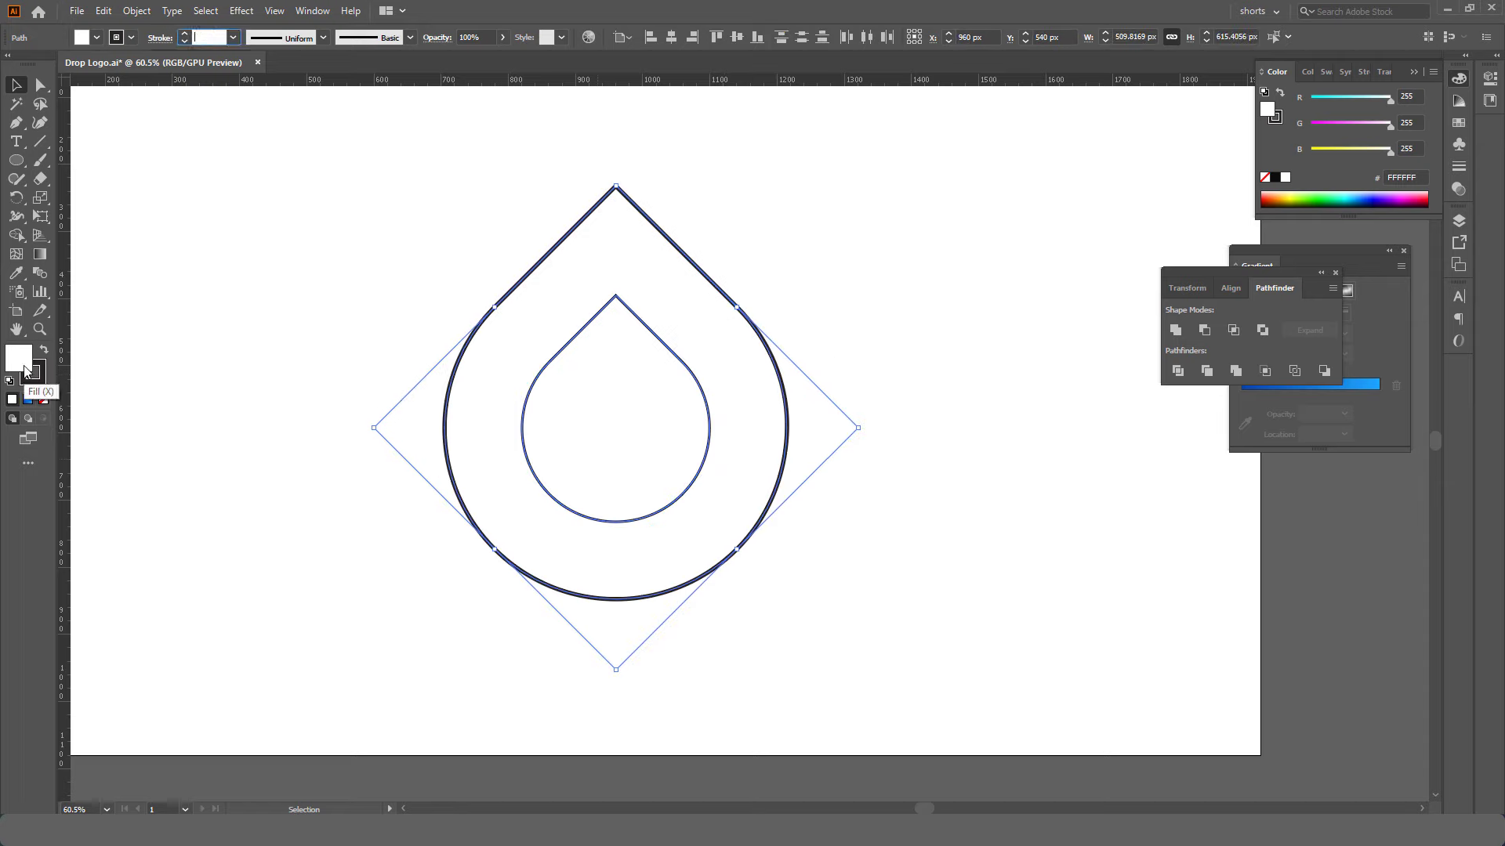
pyautogui.click(44, 401)
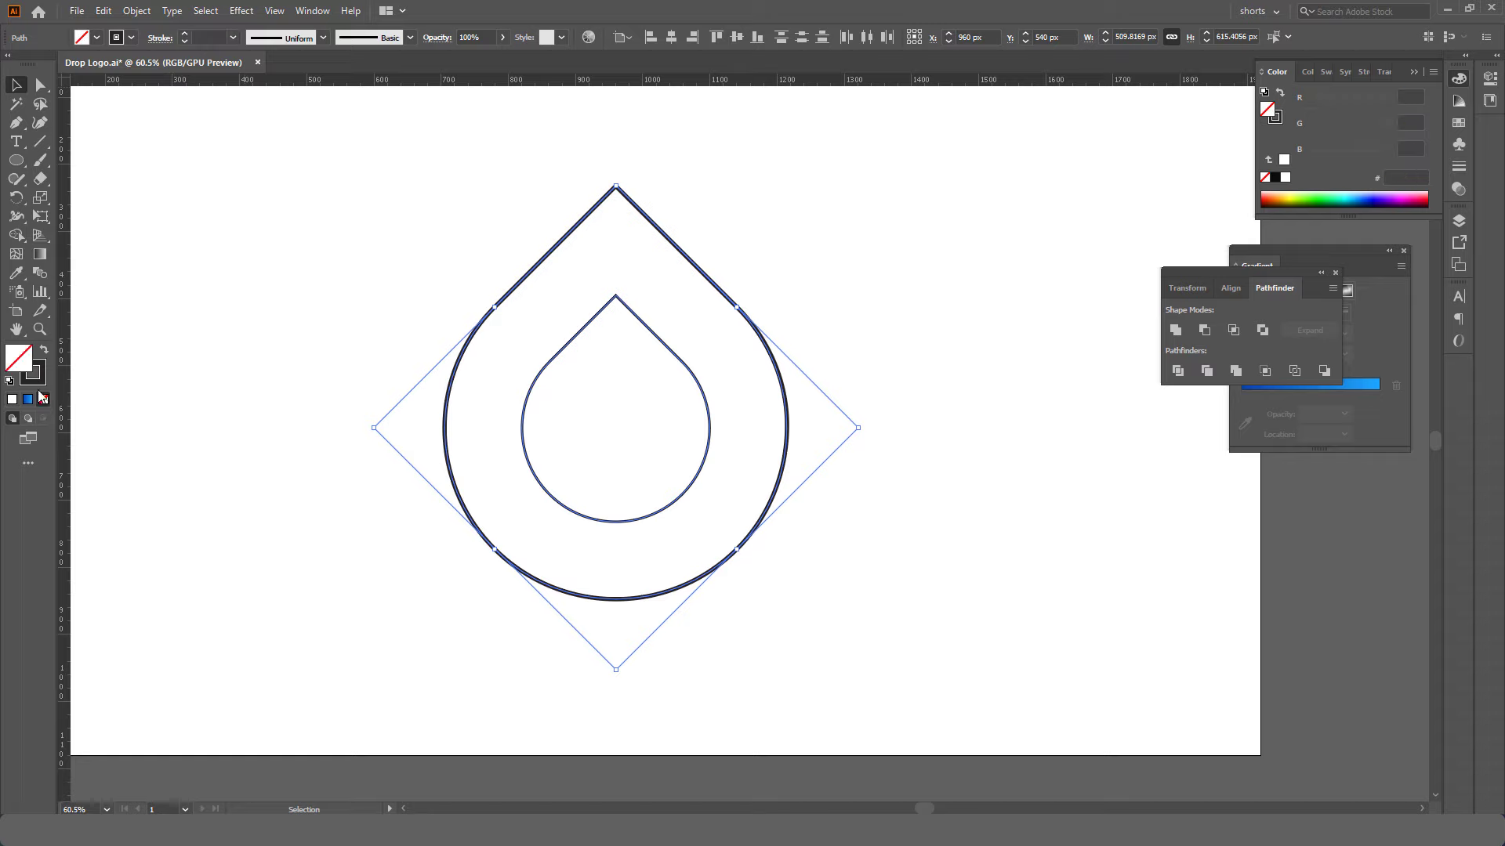
pyautogui.click(39, 384)
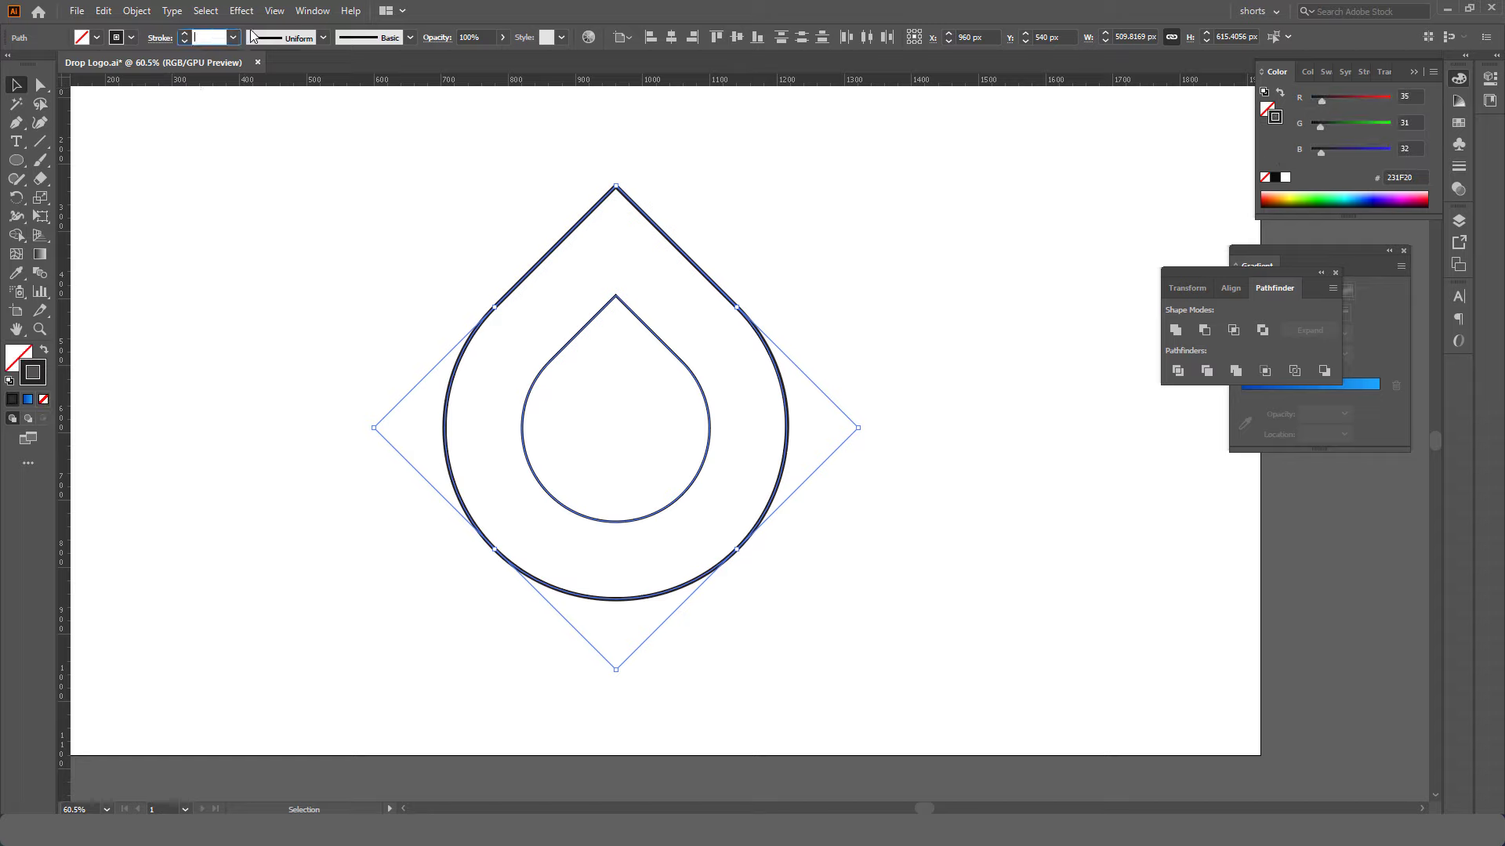
pyautogui.write('5')
pyautogui.press('Return')
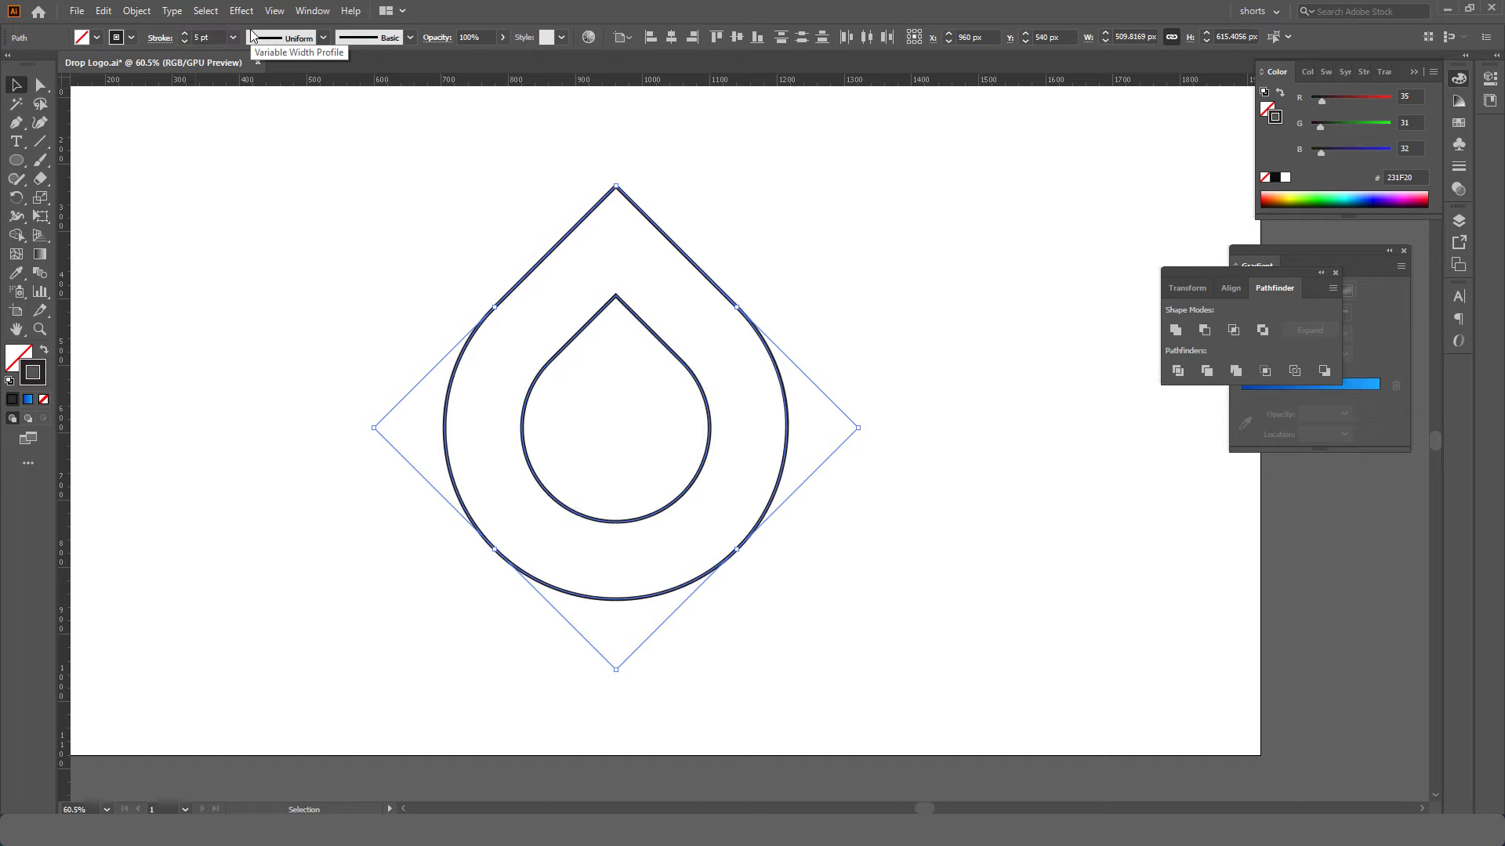
pyautogui.click(1003, 438)
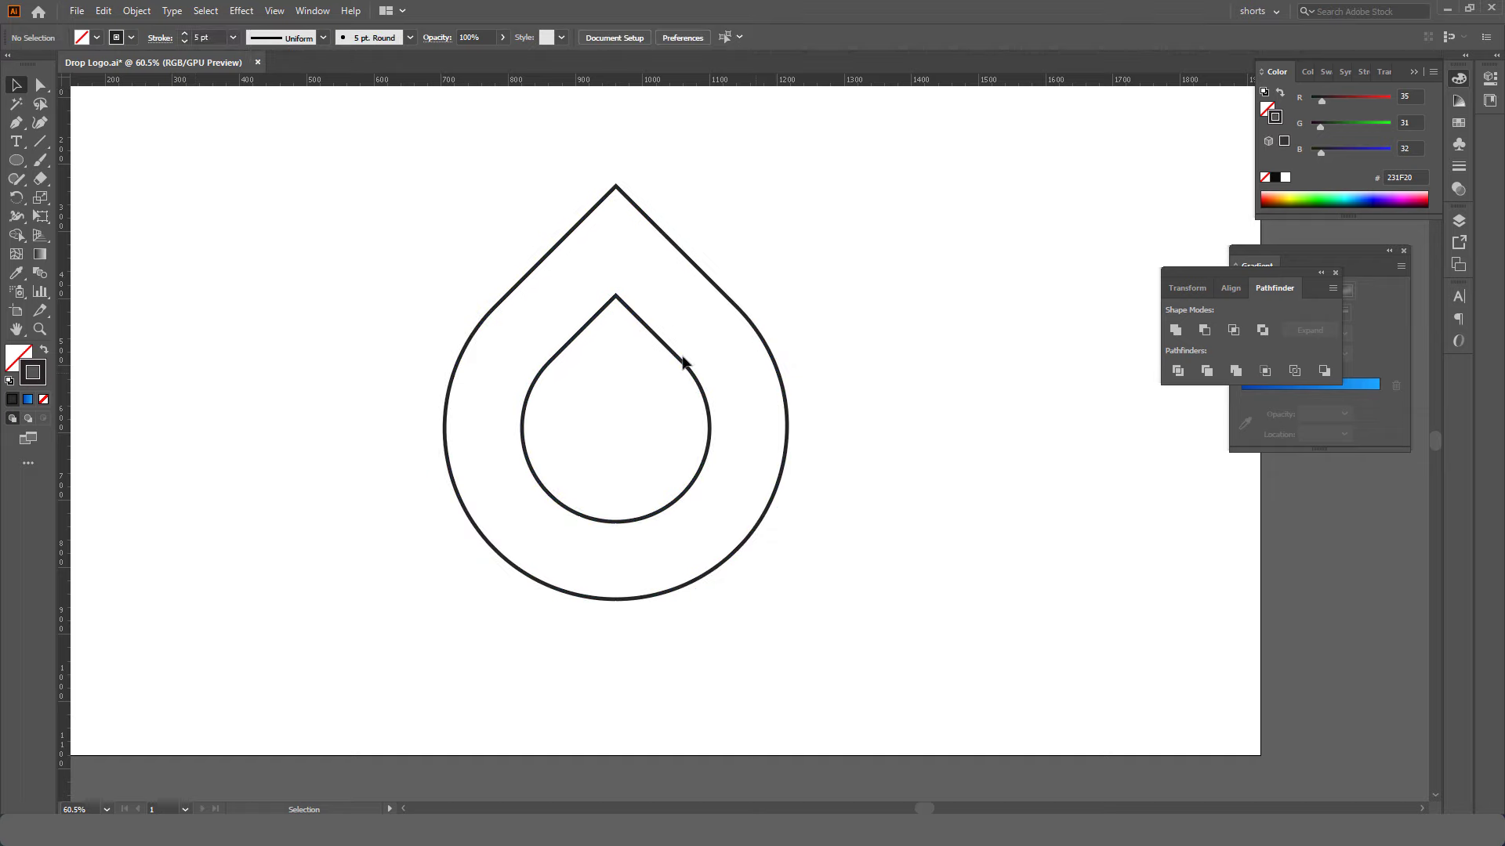
pyautogui.click(683, 363)
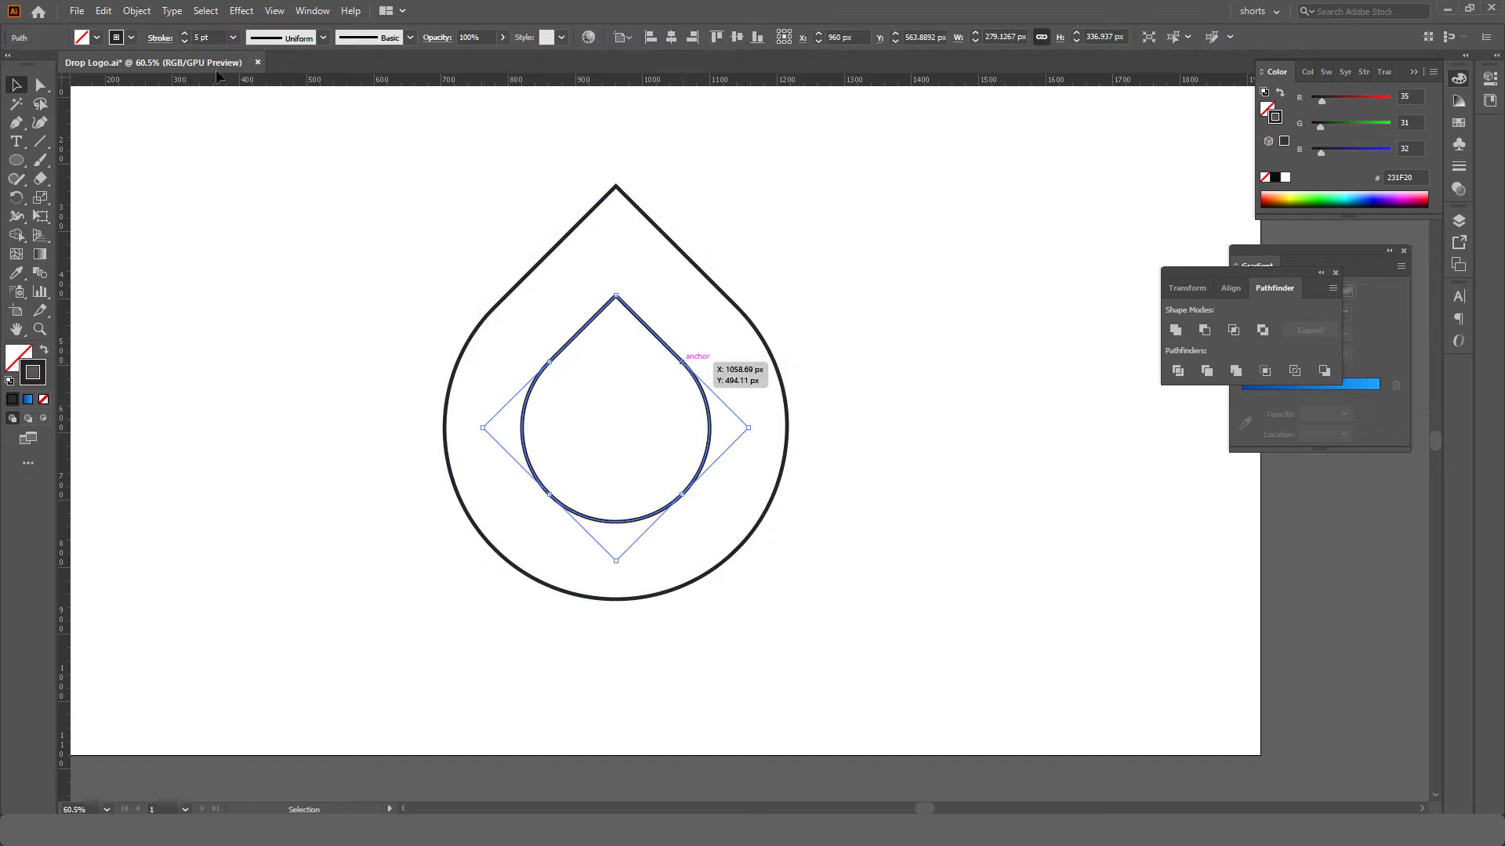
# Step: Paste a copy of the inner drop in place and stretch its top up to the outer drop's tip
pyautogui.click(104, 11)
pyautogui.click(125, 86)
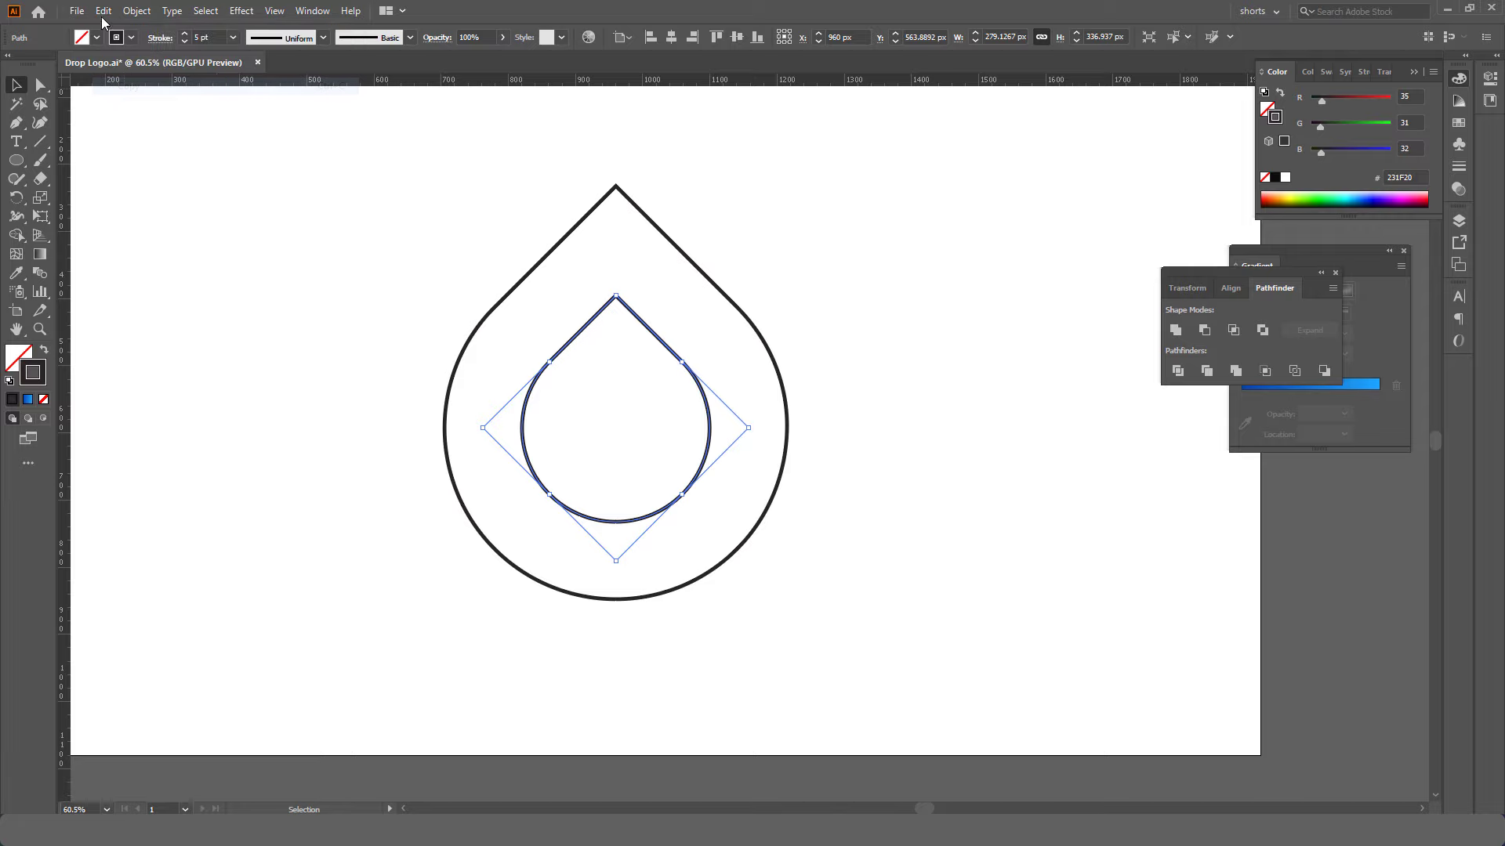
pyautogui.click(103, 13)
pyautogui.click(165, 157)
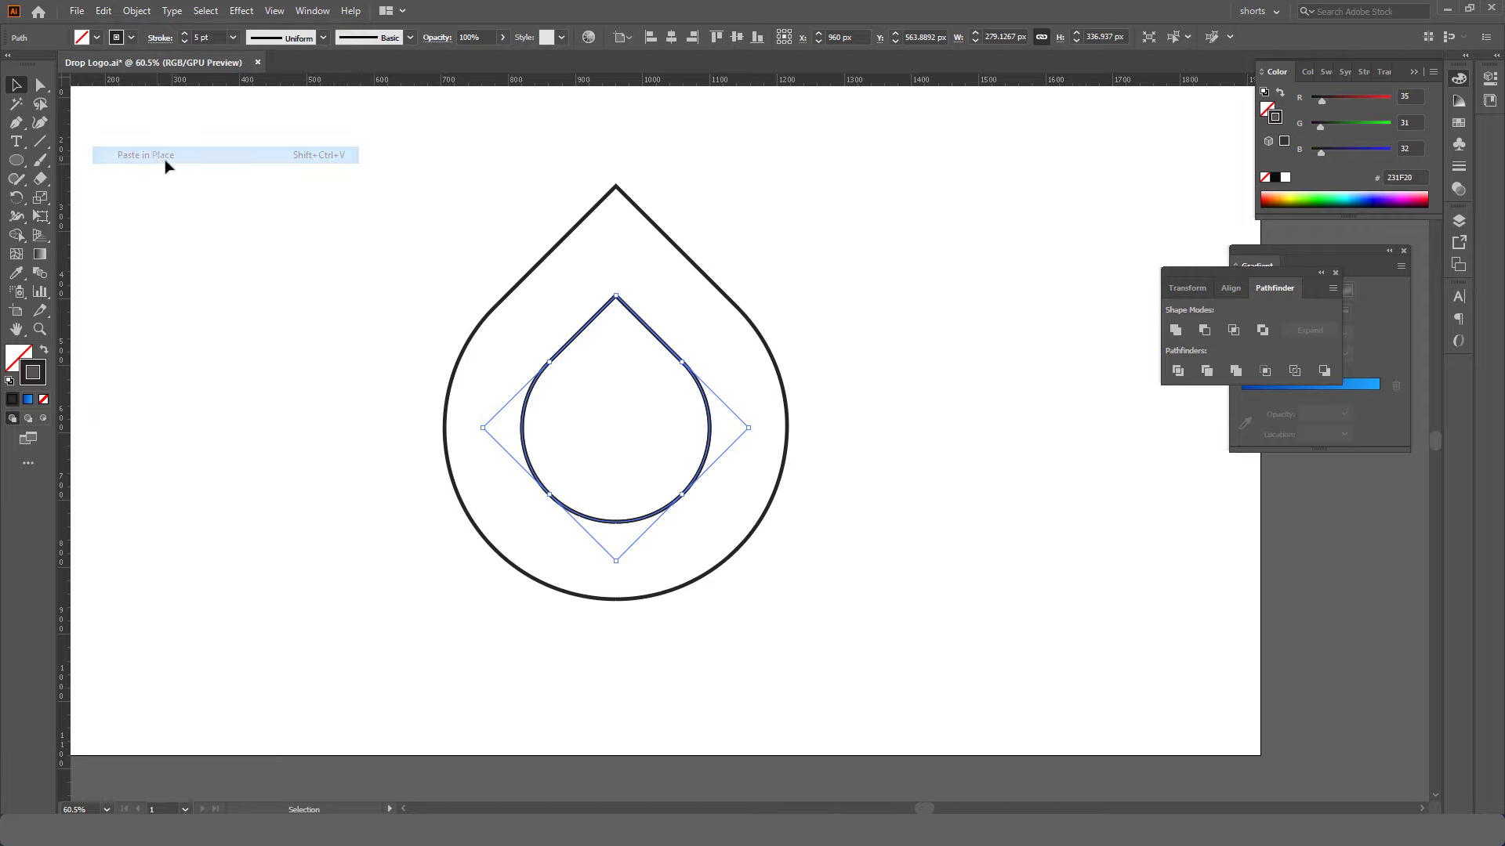
pyautogui.moveTo(616, 302); pyautogui.dragTo(617, 187)
# Step: In Outline view, resize the copy to about 414 × 500 px so its bottom meets the inner drop's
pyautogui.click(275, 12)
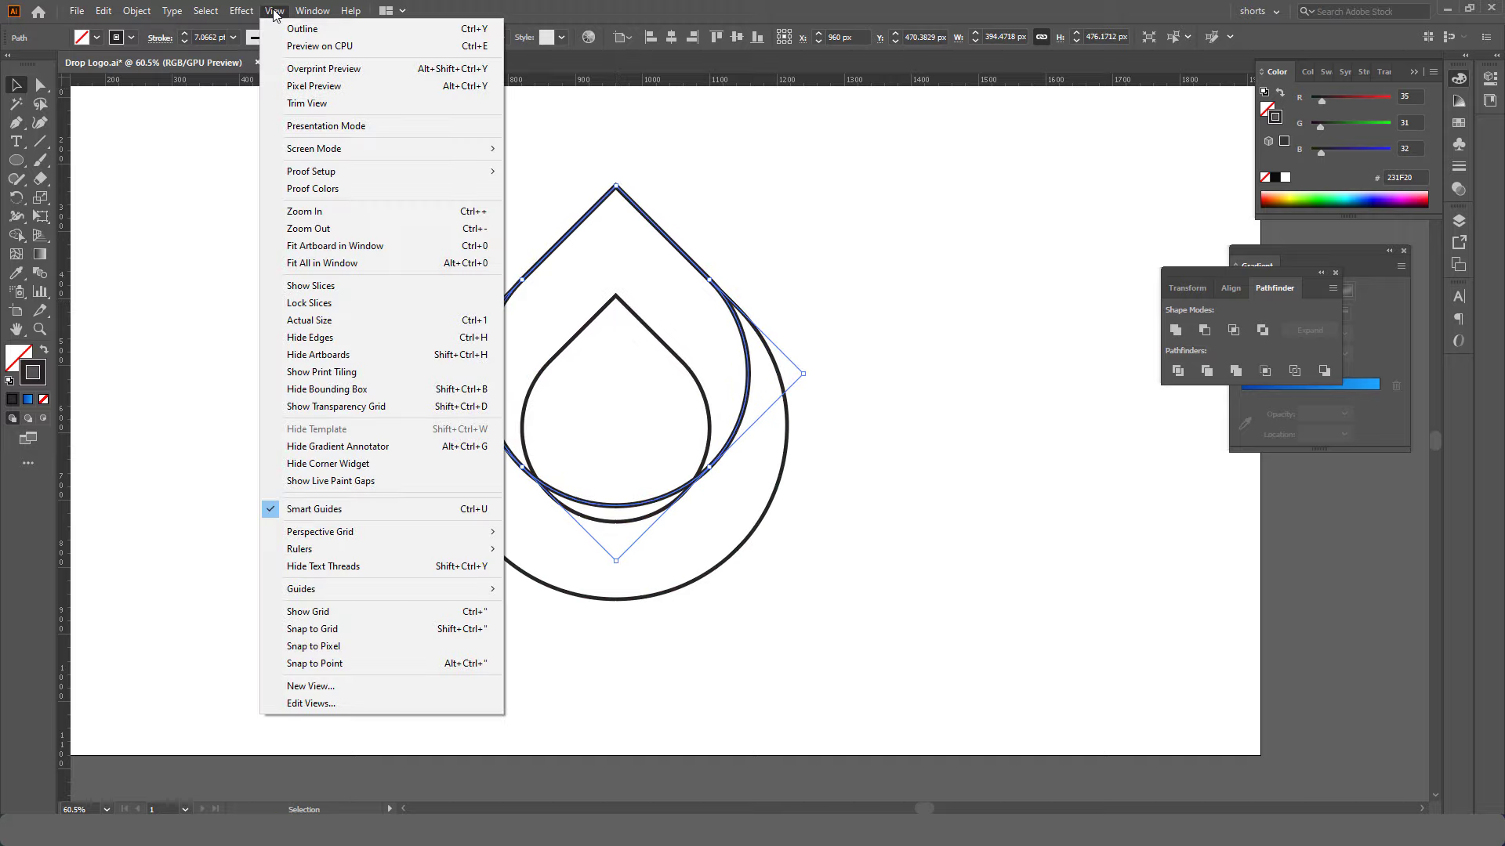
pyautogui.click(313, 30)
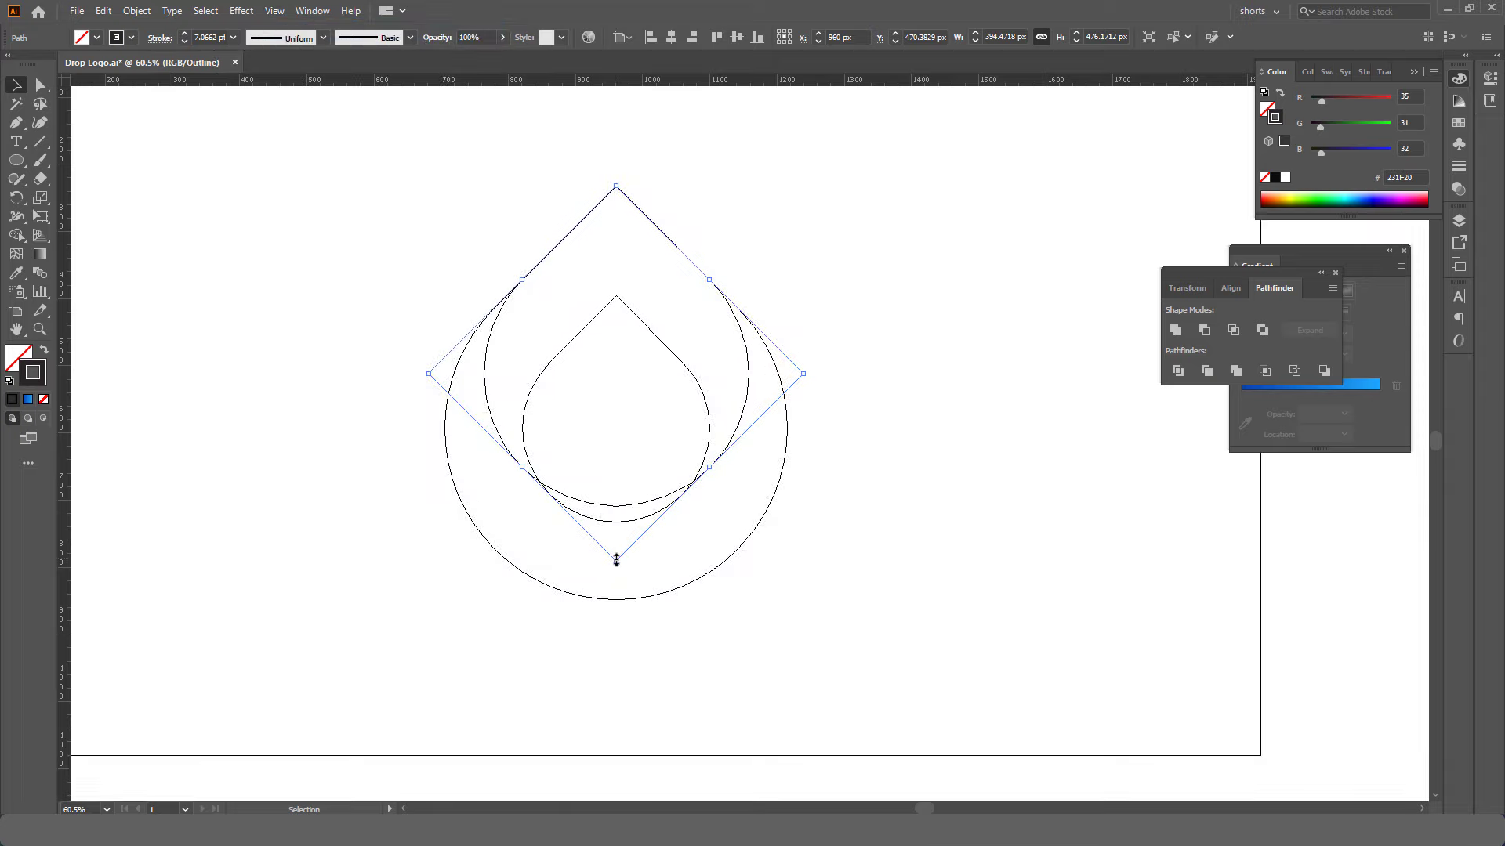
pyautogui.moveTo(616, 559); pyautogui.dragTo(616, 582)
pyautogui.press('z')
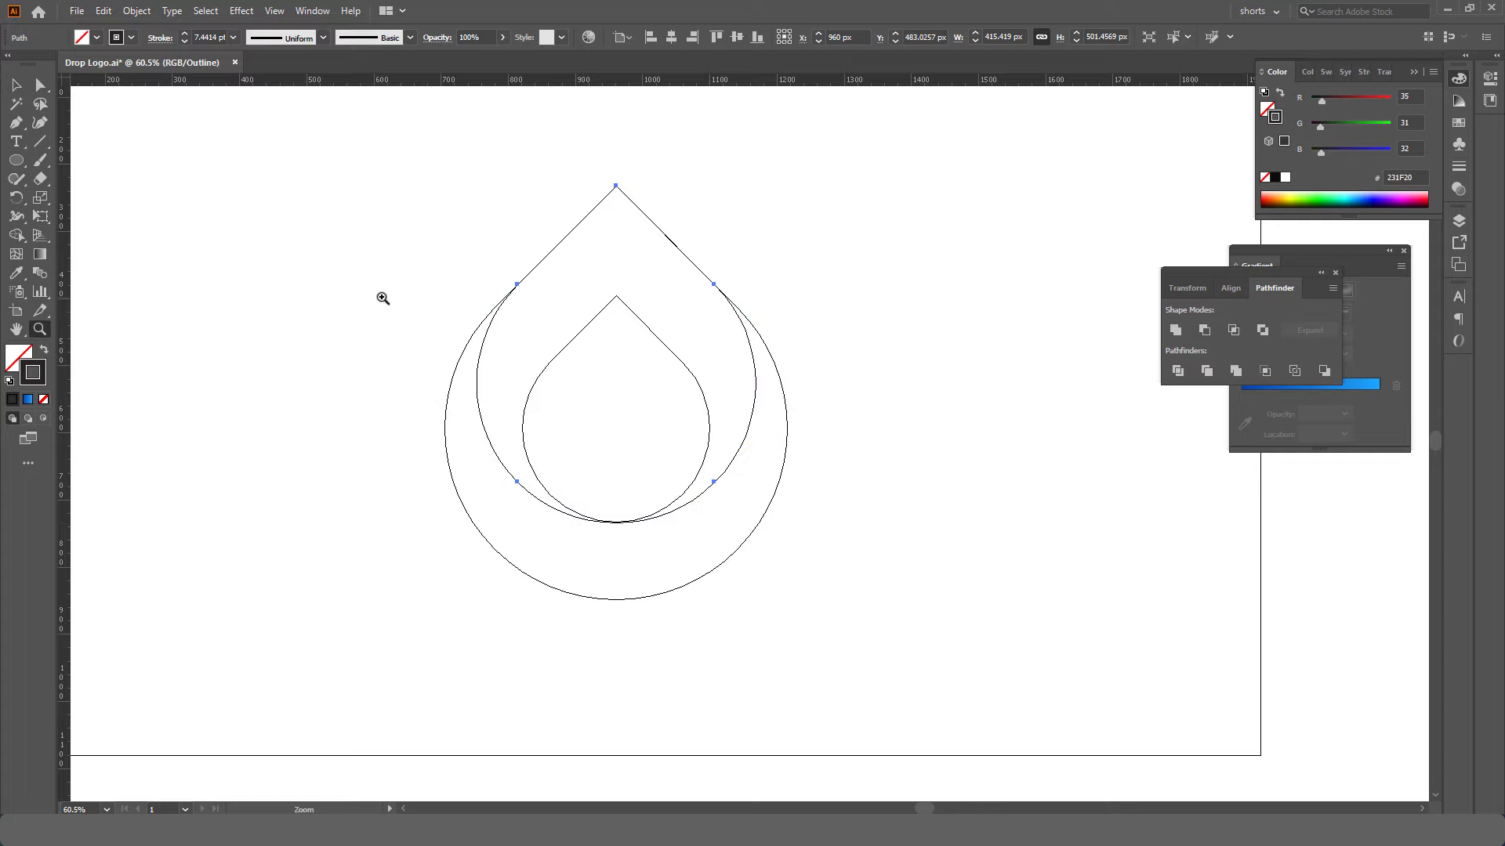
pyautogui.moveTo(380, 296); pyautogui.dragTo(826, 591)
pyautogui.scroll(-3, 682, 479)
pyautogui.hscroll(3, 683, 478)
pyautogui.press('v')
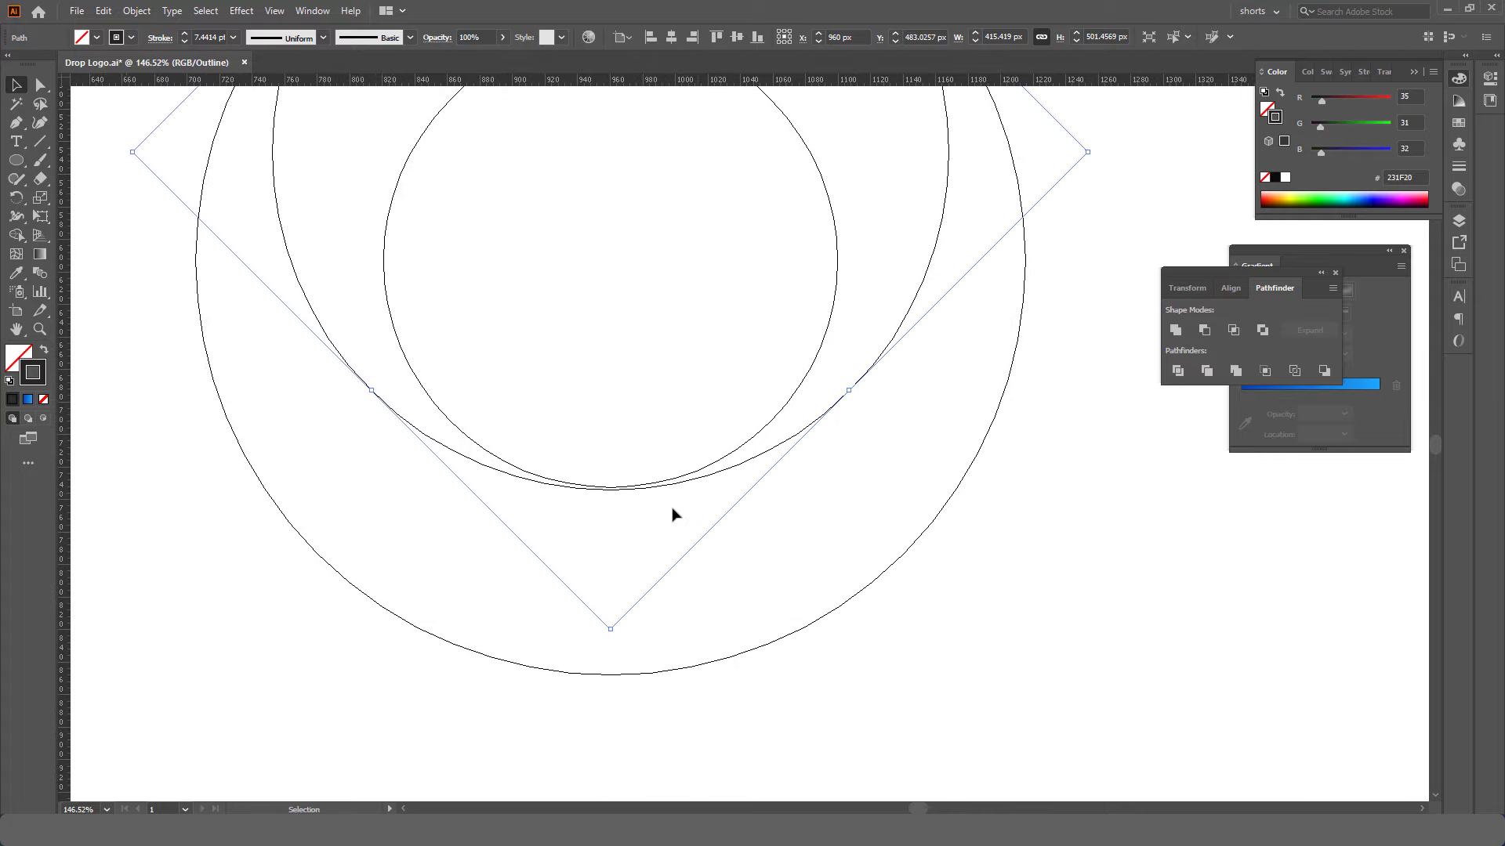
pyautogui.moveTo(612, 631); pyautogui.dragTo(612, 626)
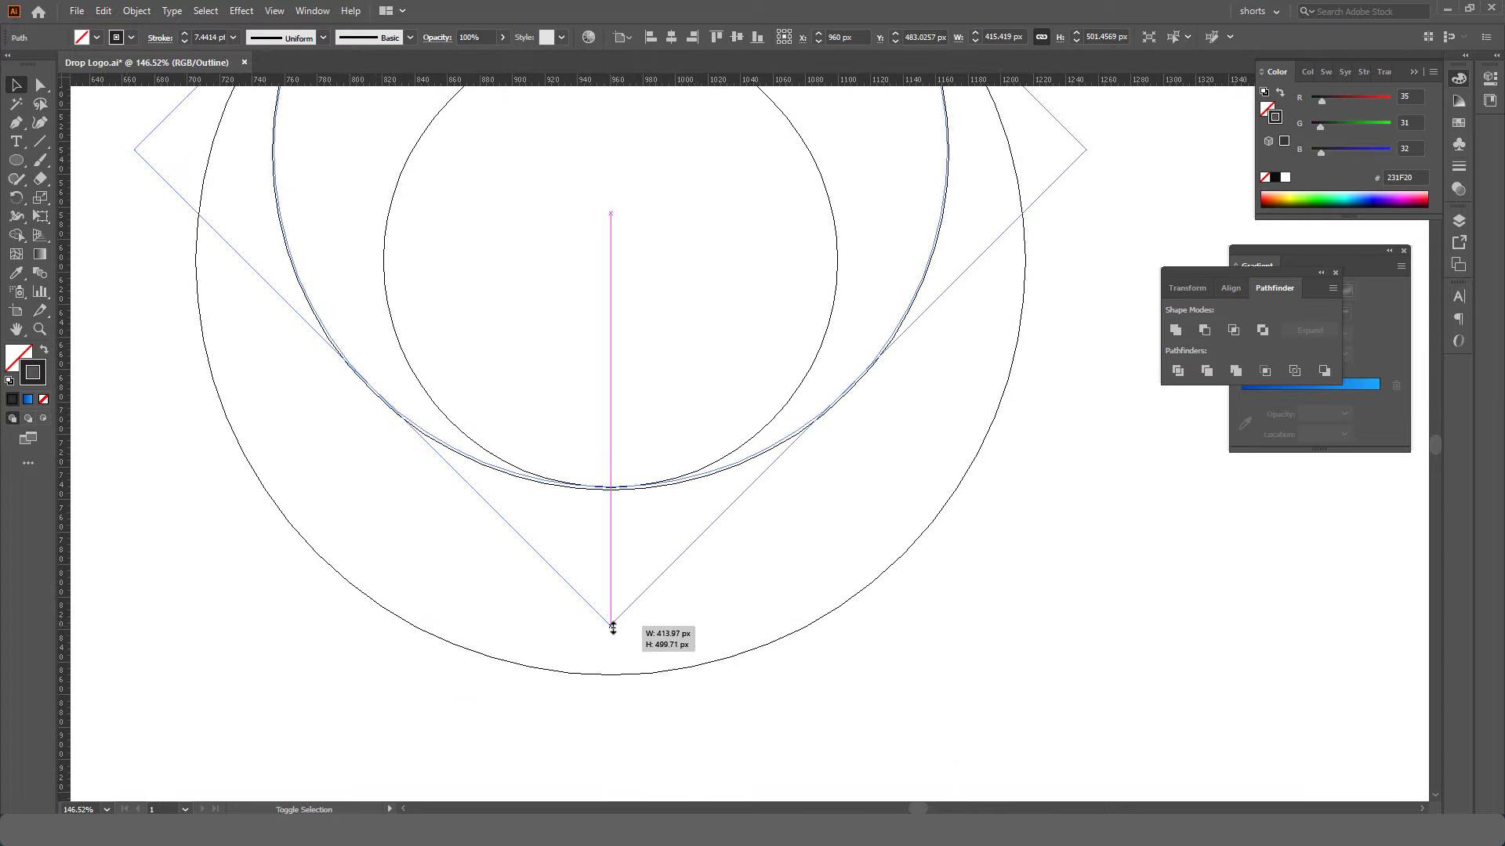
# Step: Deselect the resized drop and zoom out to the whole artboard
pyautogui.click(931, 641)
pyautogui.press('z')
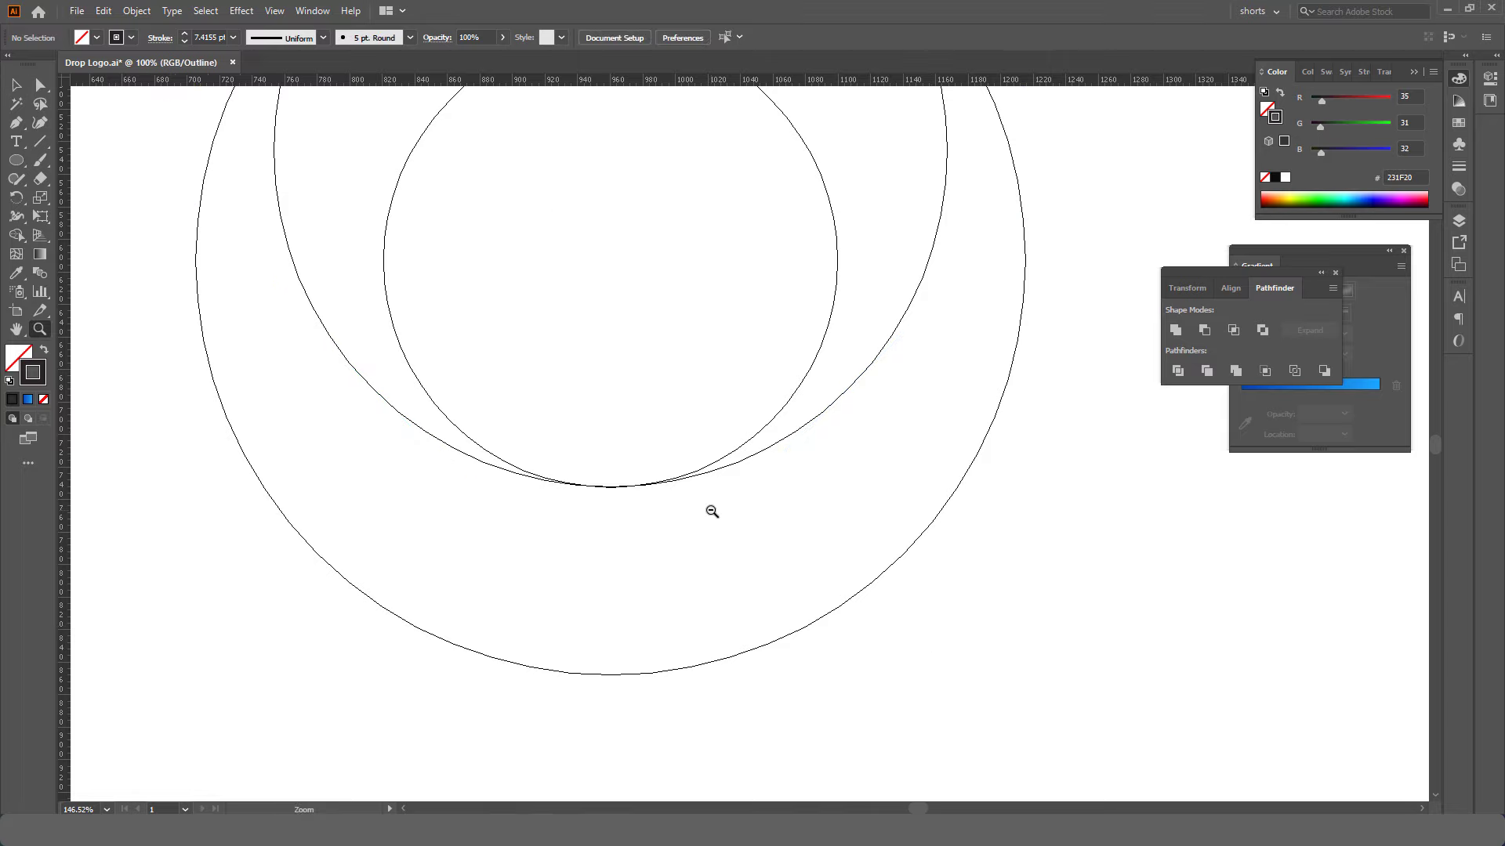
pyautogui.keyDown('alt'); pyautogui.click(760, 369); pyautogui.keyUp('alt')
pyautogui.moveTo(759, 369); pyautogui.dragTo(600, 477)
pyautogui.press('v')
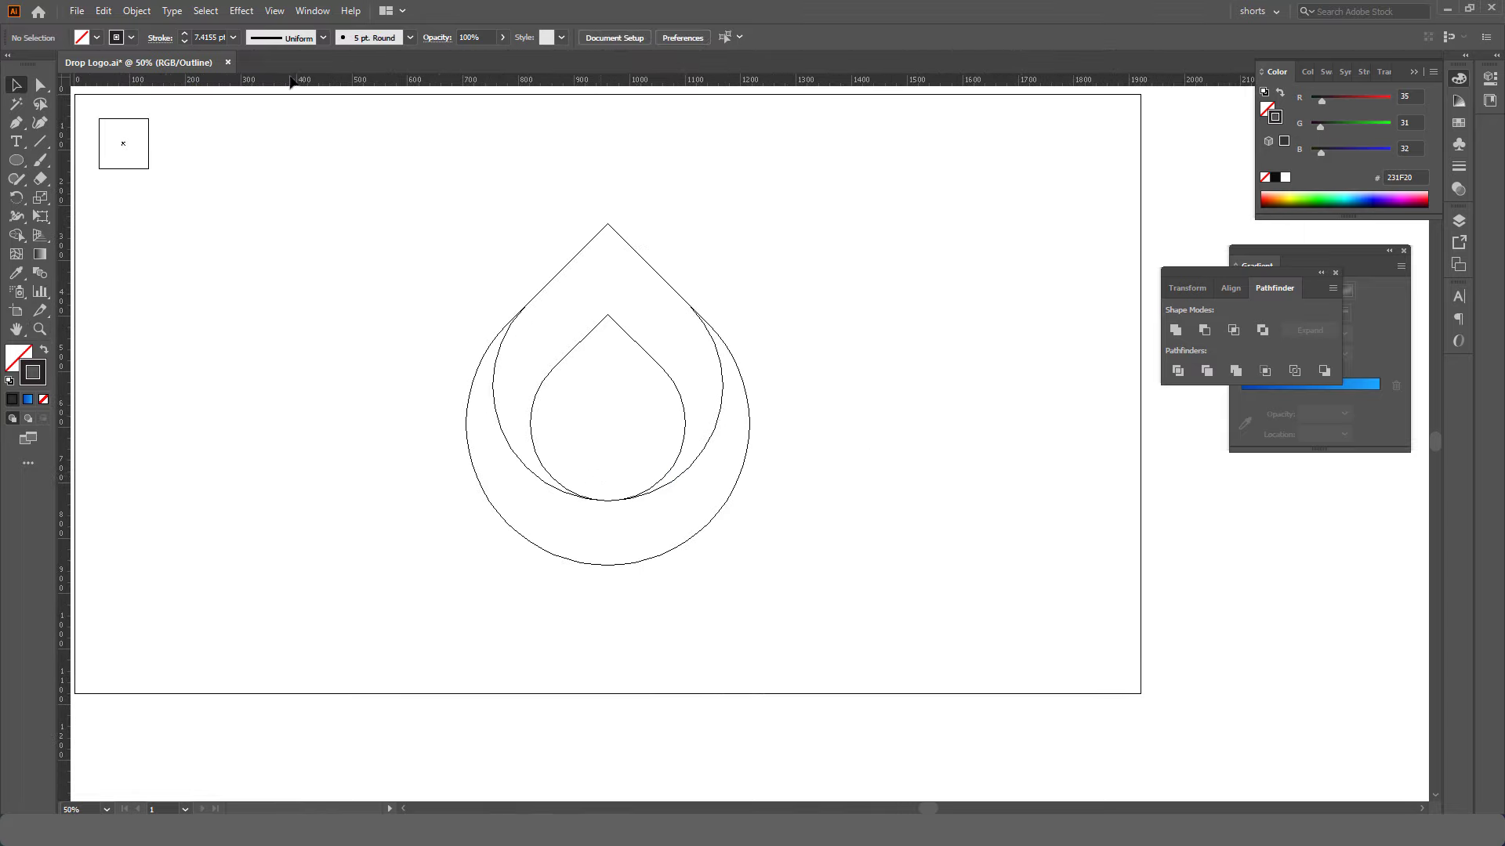
pyautogui.click(243, 12)
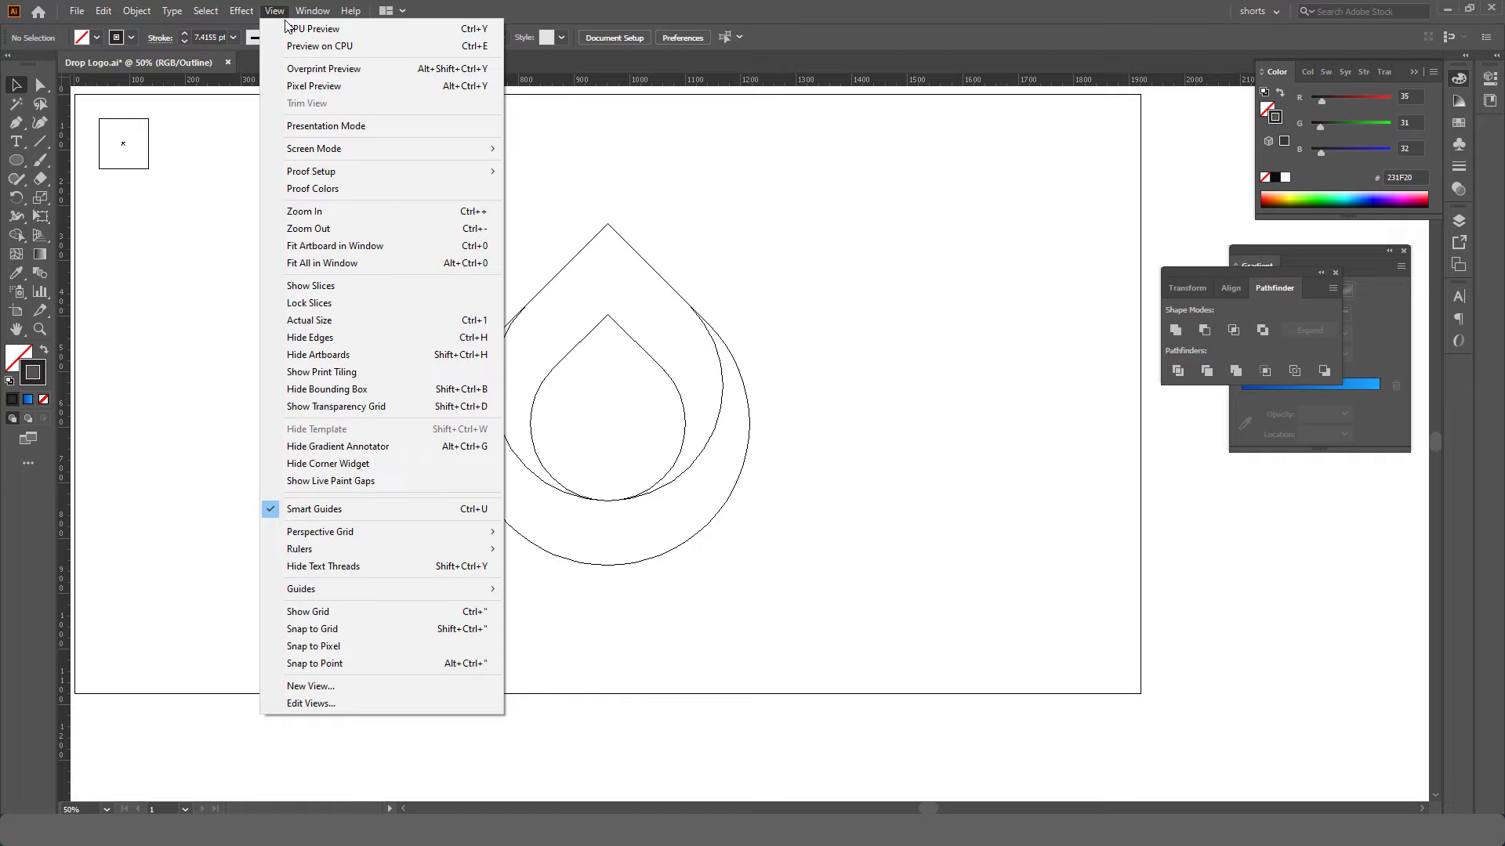
# Step: Return to full-colour preview and paste a copy of the inner drop in place
pyautogui.click(298, 28)
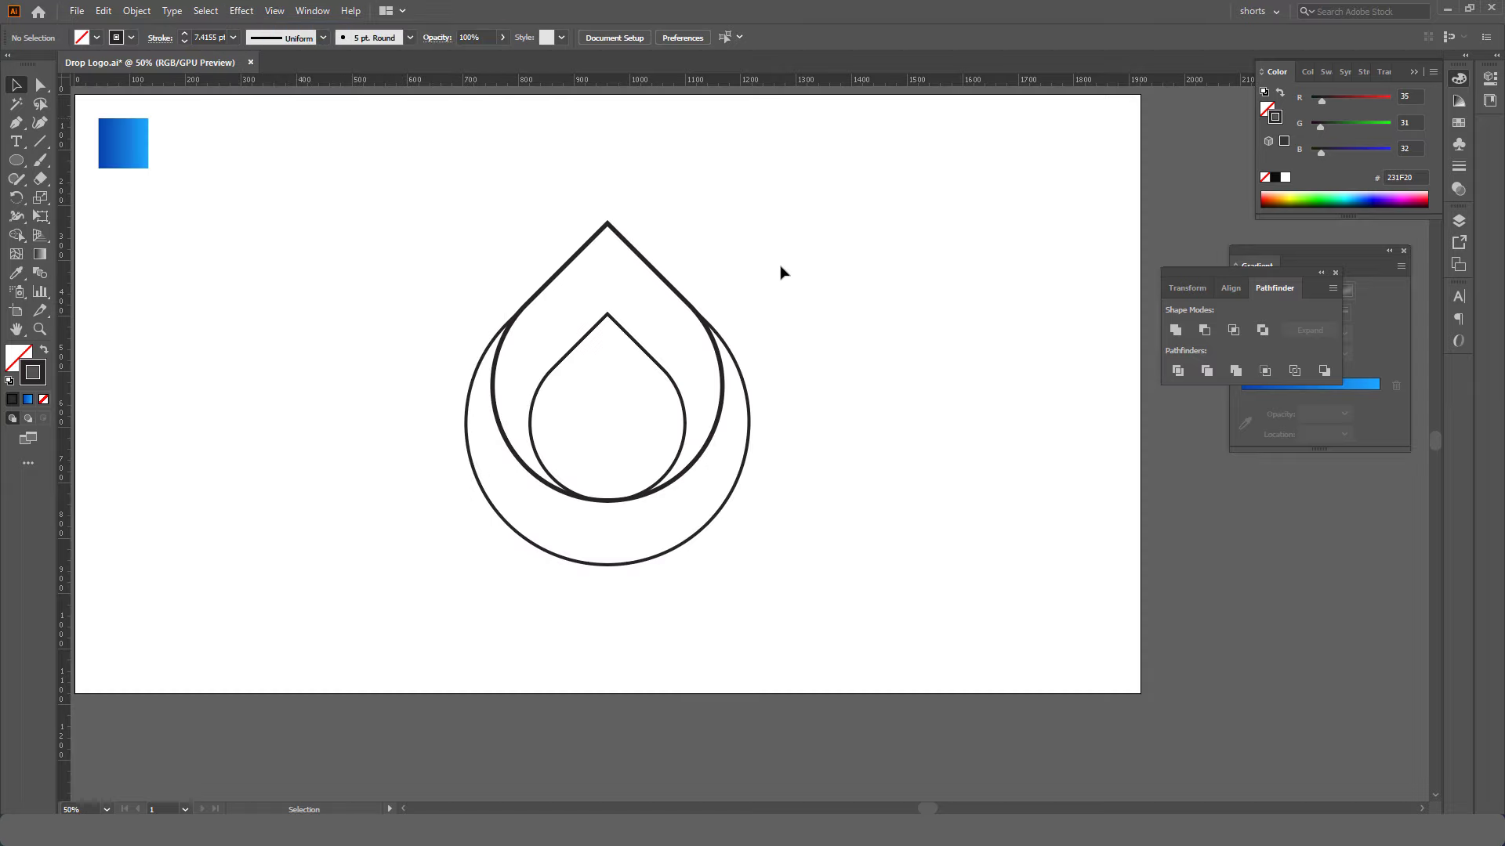
pyautogui.click(670, 381)
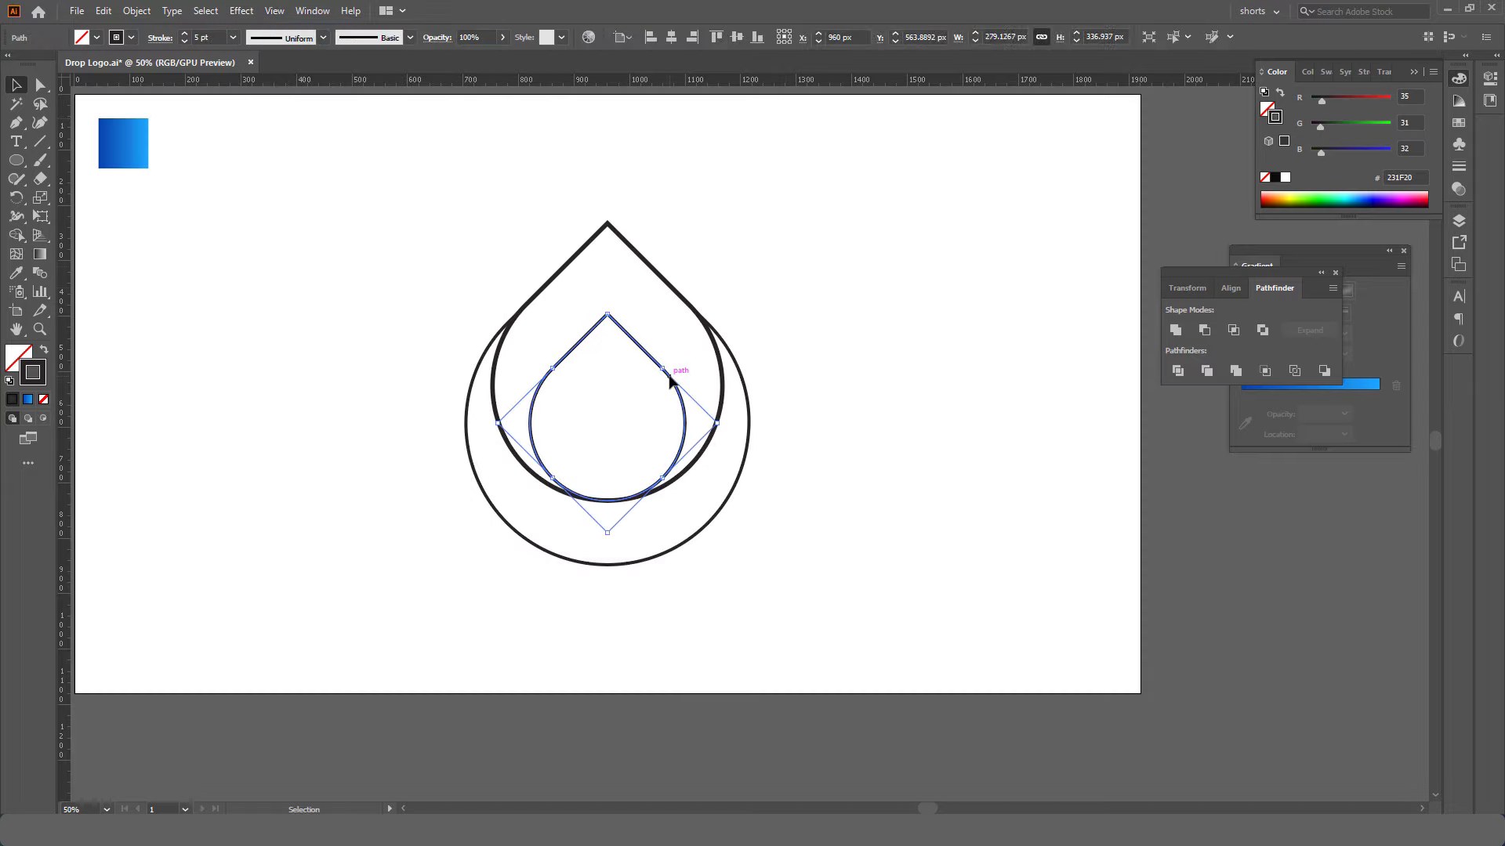
pyautogui.click(104, 11)
pyautogui.click(106, 12)
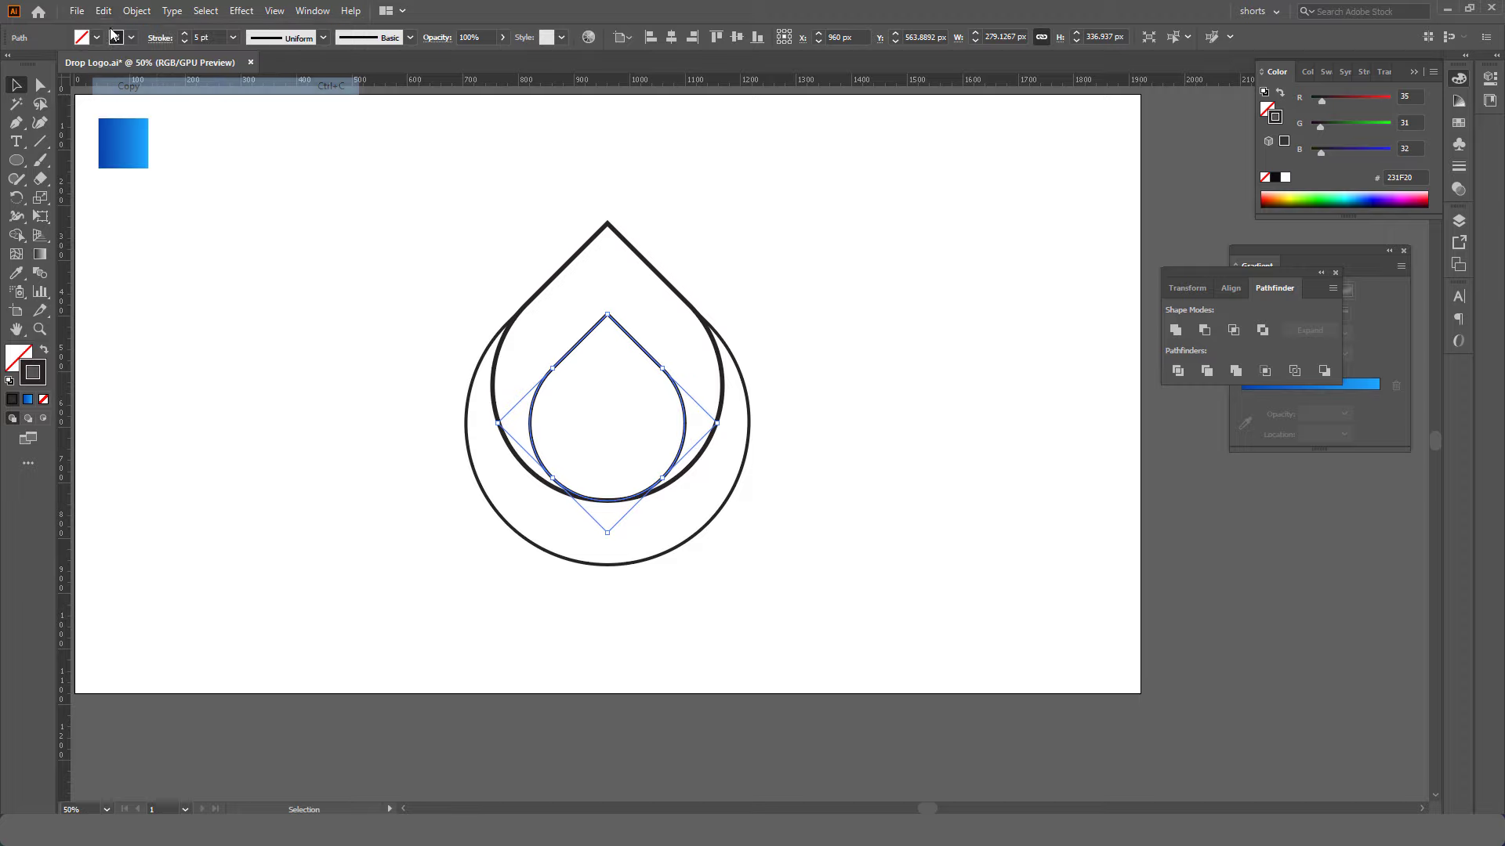
pyautogui.click(146, 154)
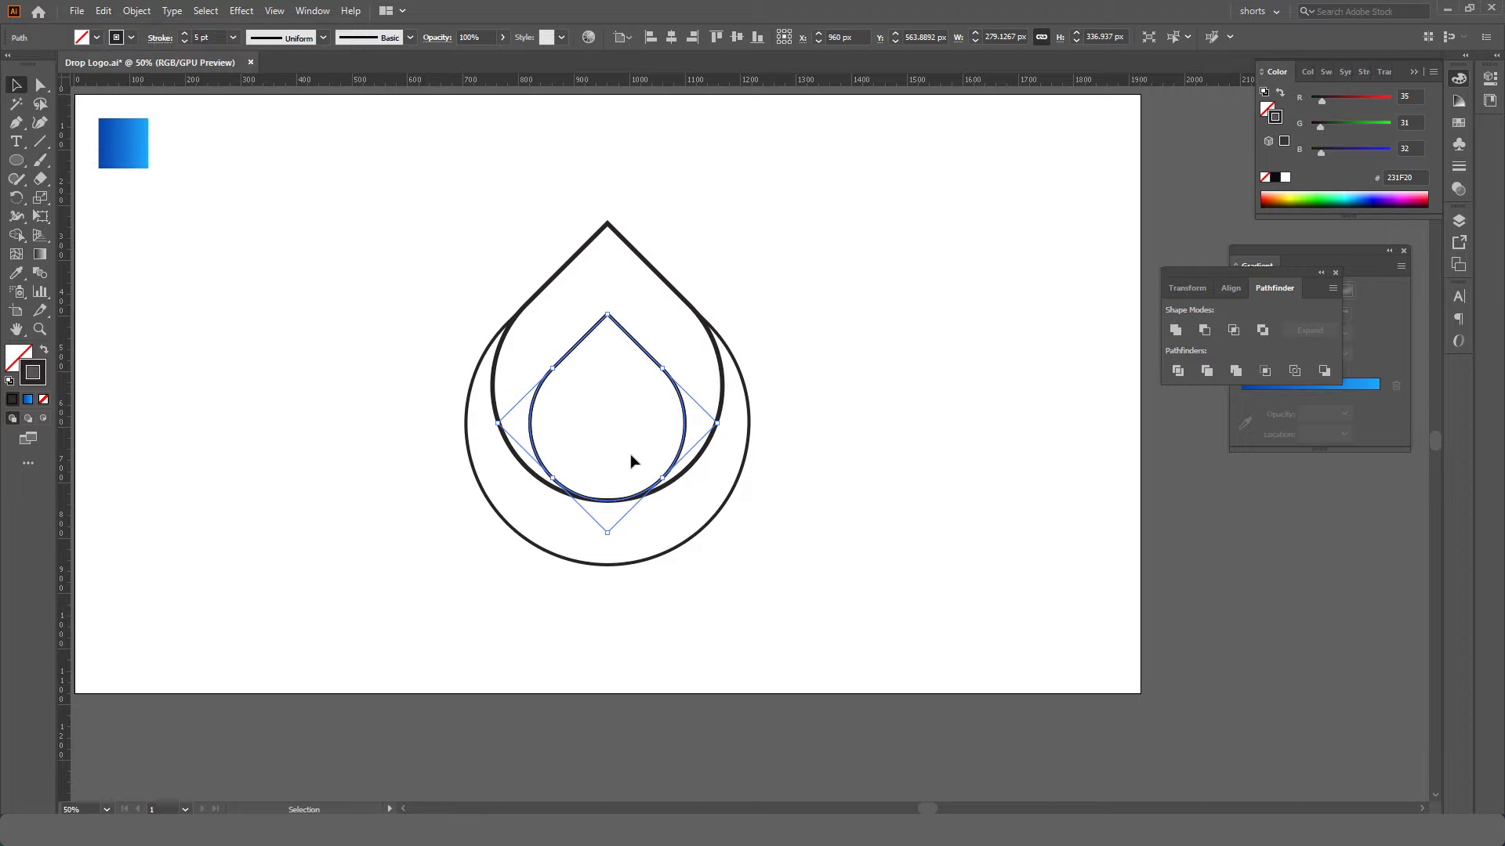
# Step: Stretch the copy's bottom down to the outer drop's bottom (about 375 × 452 px), checking in Outline view
pyautogui.press('z')
pyautogui.click(573, 441)
pyautogui.press('v')
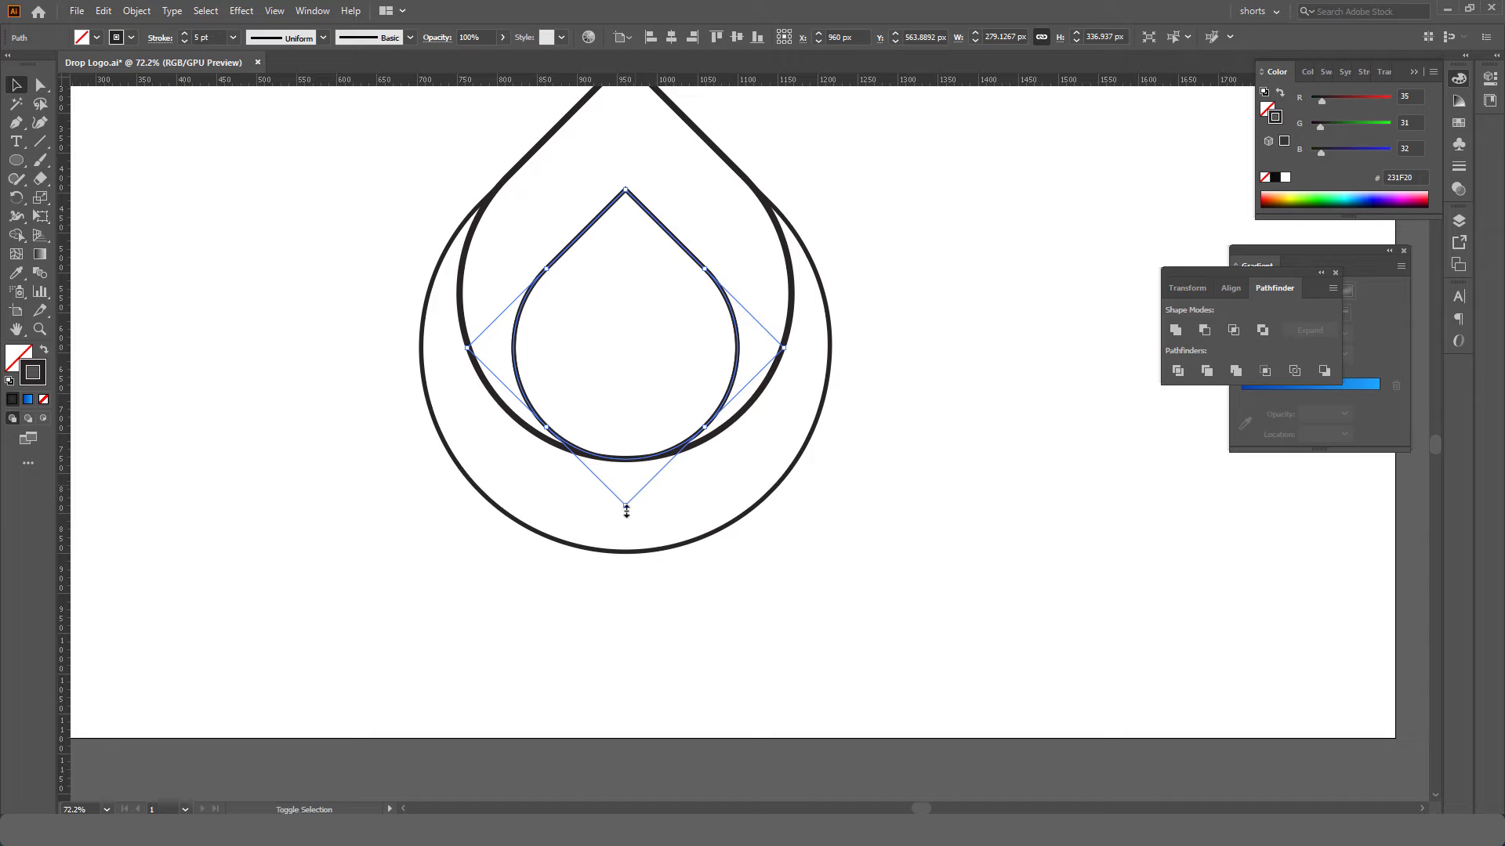
pyautogui.moveTo(626, 511); pyautogui.dragTo(626, 615)
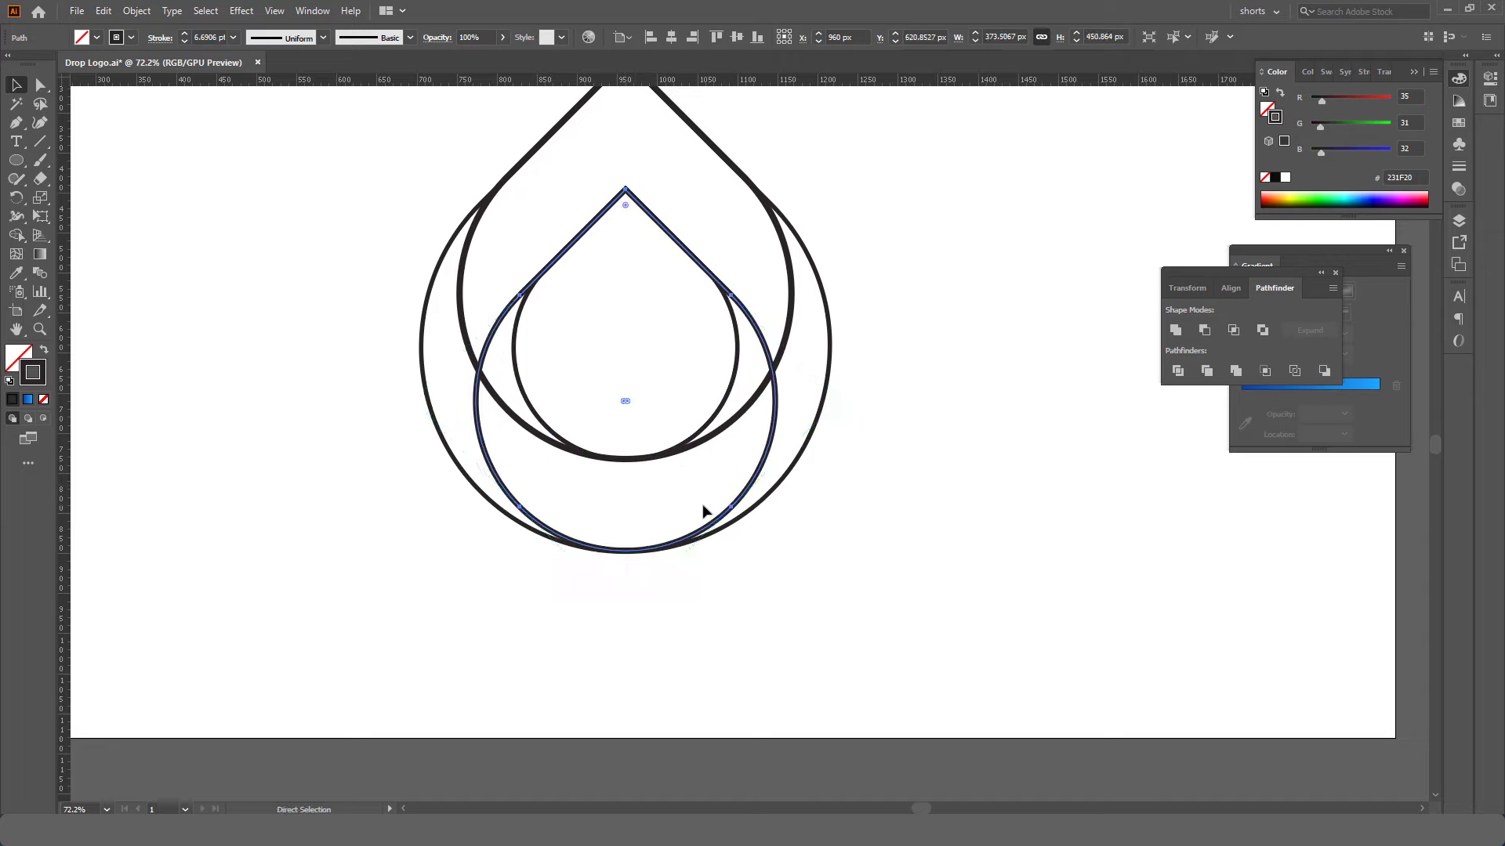
pyautogui.hotkey('ctrl', 'y')
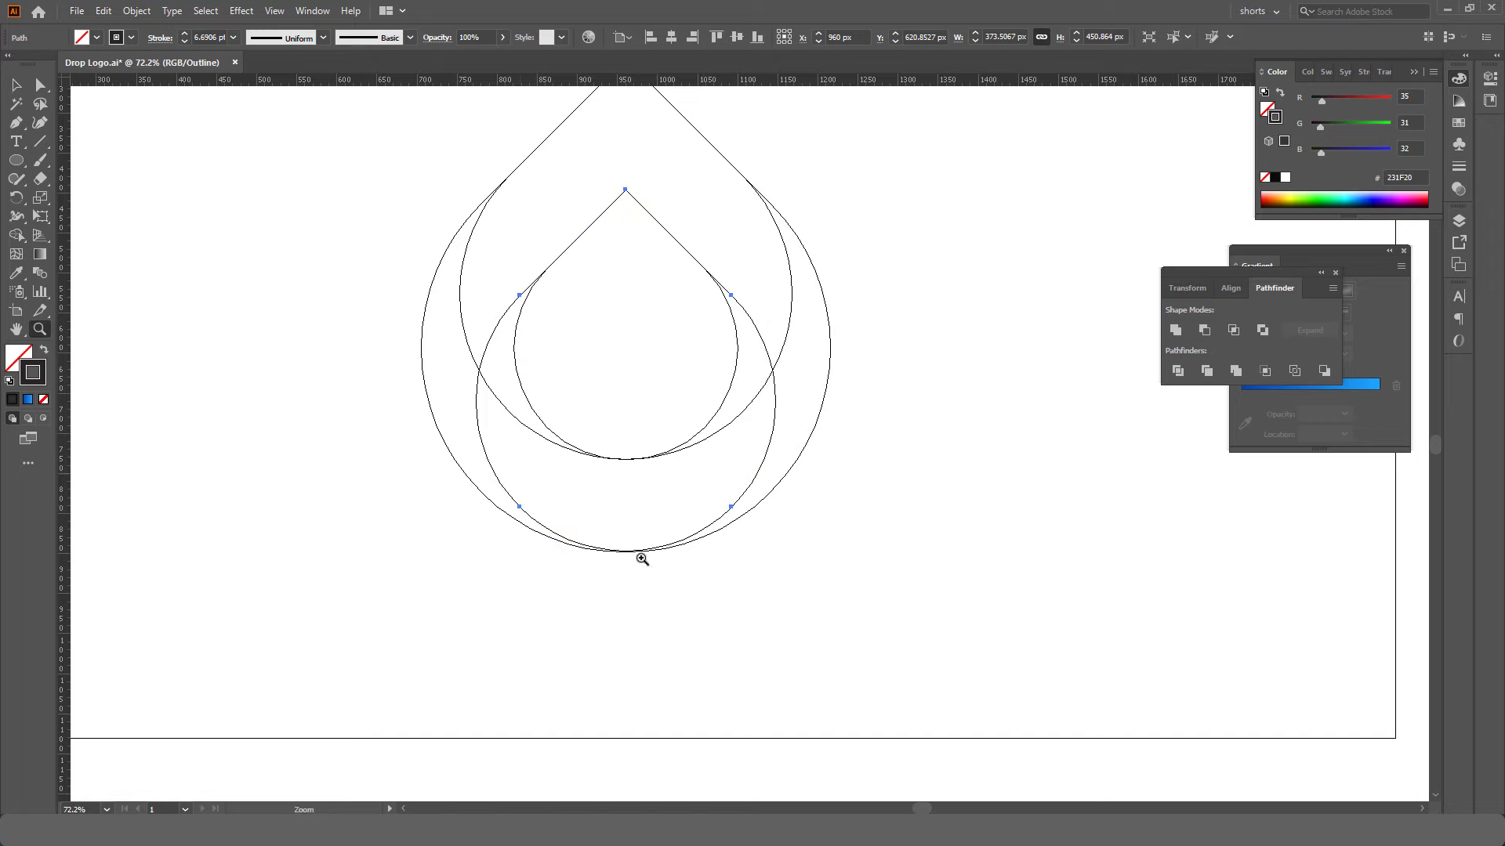
pyautogui.scroll(5, 637, 554)
pyautogui.scroll(1, 725, 561)
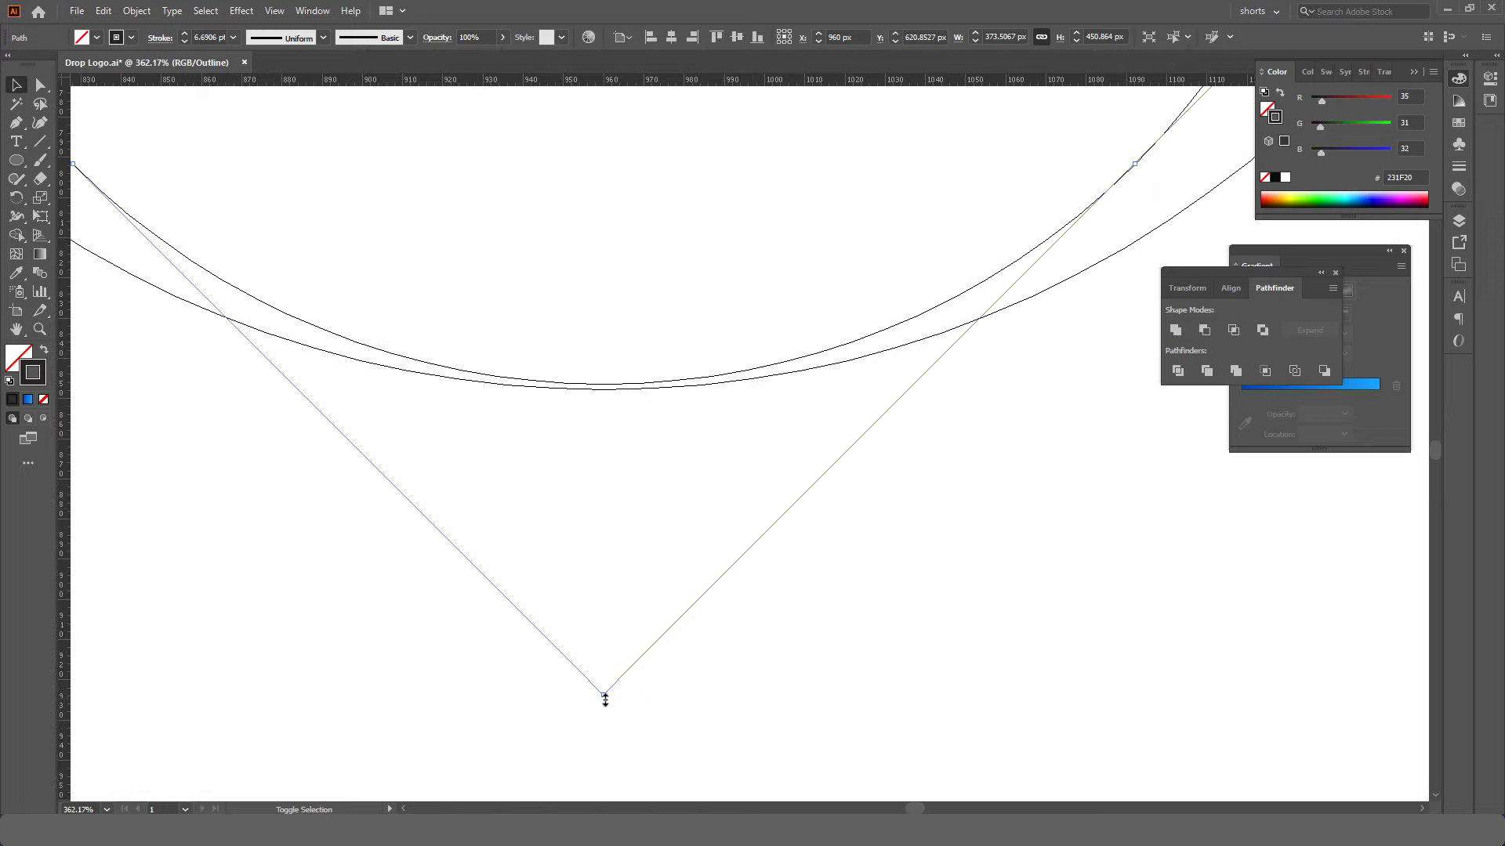
pyautogui.moveTo(603, 695); pyautogui.dragTo(605, 703)
# Step: Return to full-colour preview, zoom to the whole logo and select all drop outlines
pyautogui.hotkey('ctrl', 'y')
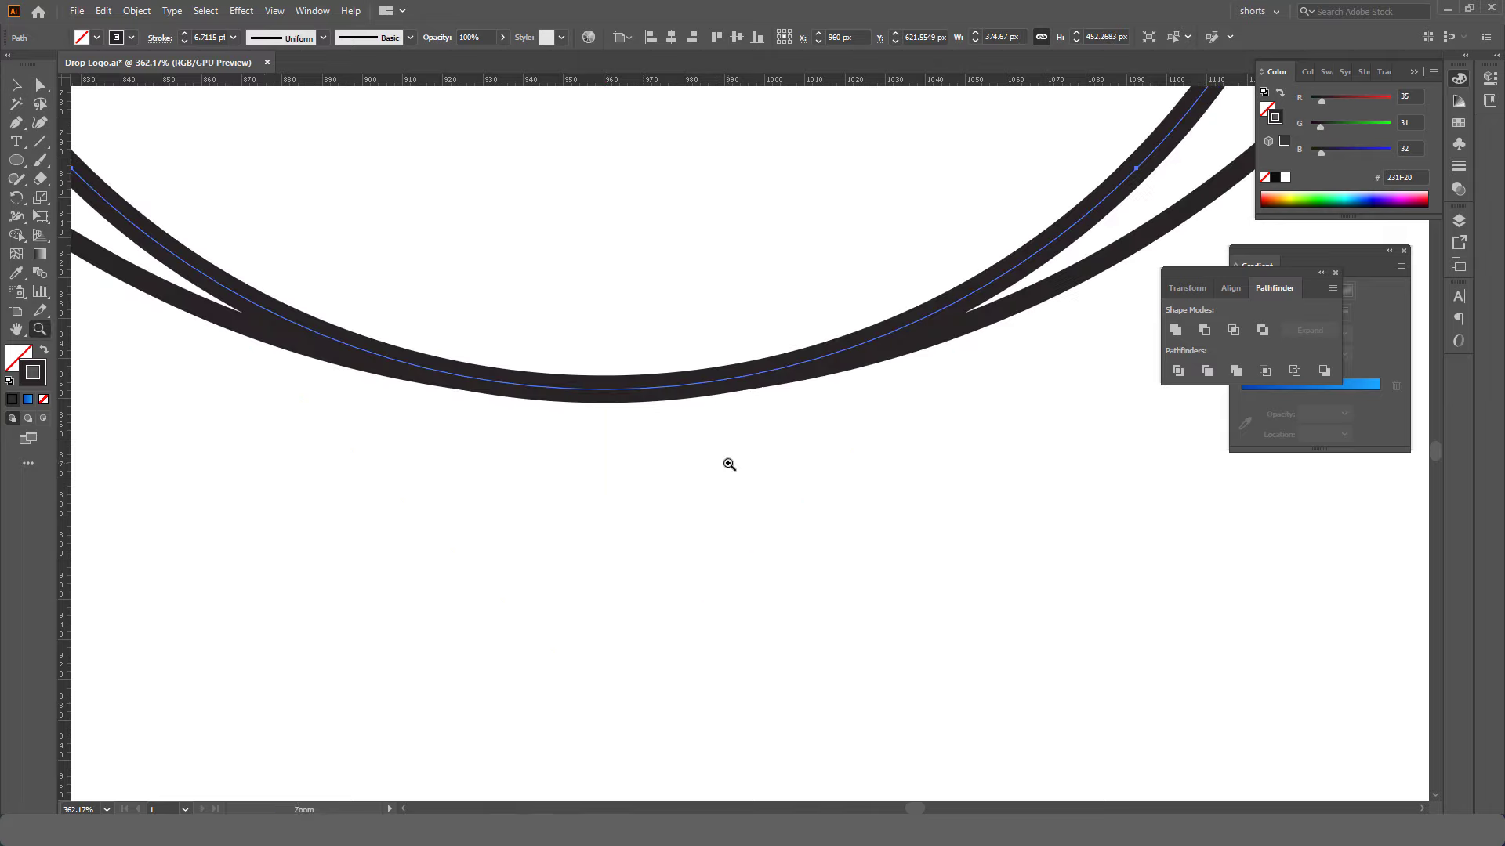
pyautogui.moveTo(729, 464)
pyautogui.mouseDown()
pyautogui.moveTo(423, 461)
pyautogui.moveTo(608, 424)
pyautogui.moveTo(713, 478)
pyautogui.mouseUp()
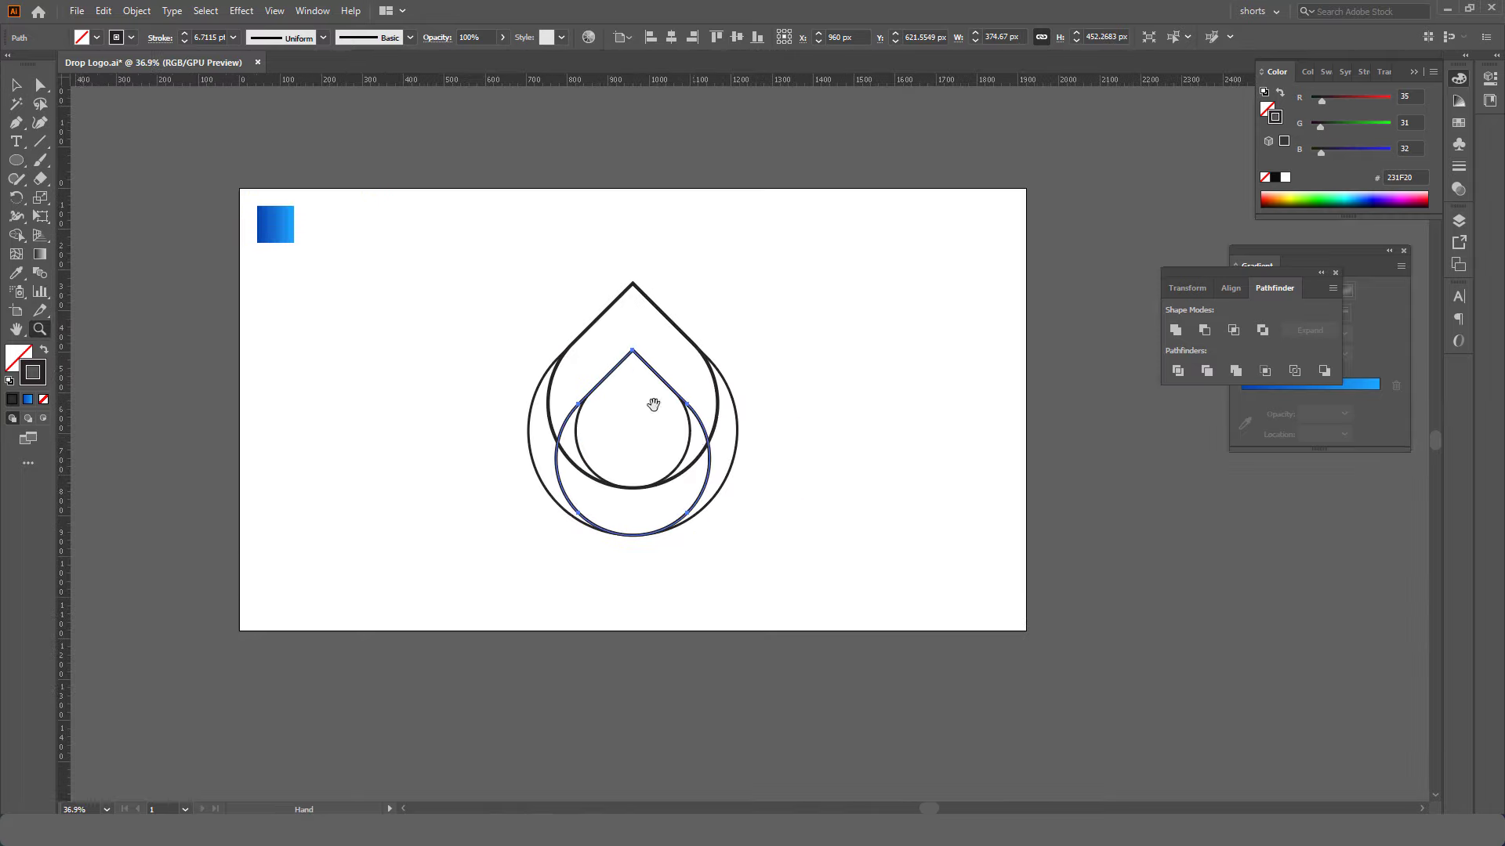
pyautogui.moveTo(655, 402); pyautogui.dragTo(799, 363)
pyautogui.press('v')
pyautogui.moveTo(783, 262); pyautogui.dragTo(439, 545)
# Step: Change all drop outlines to a 2 pt stroke and reselect every path
pyautogui.scroll(1, 672, 466)
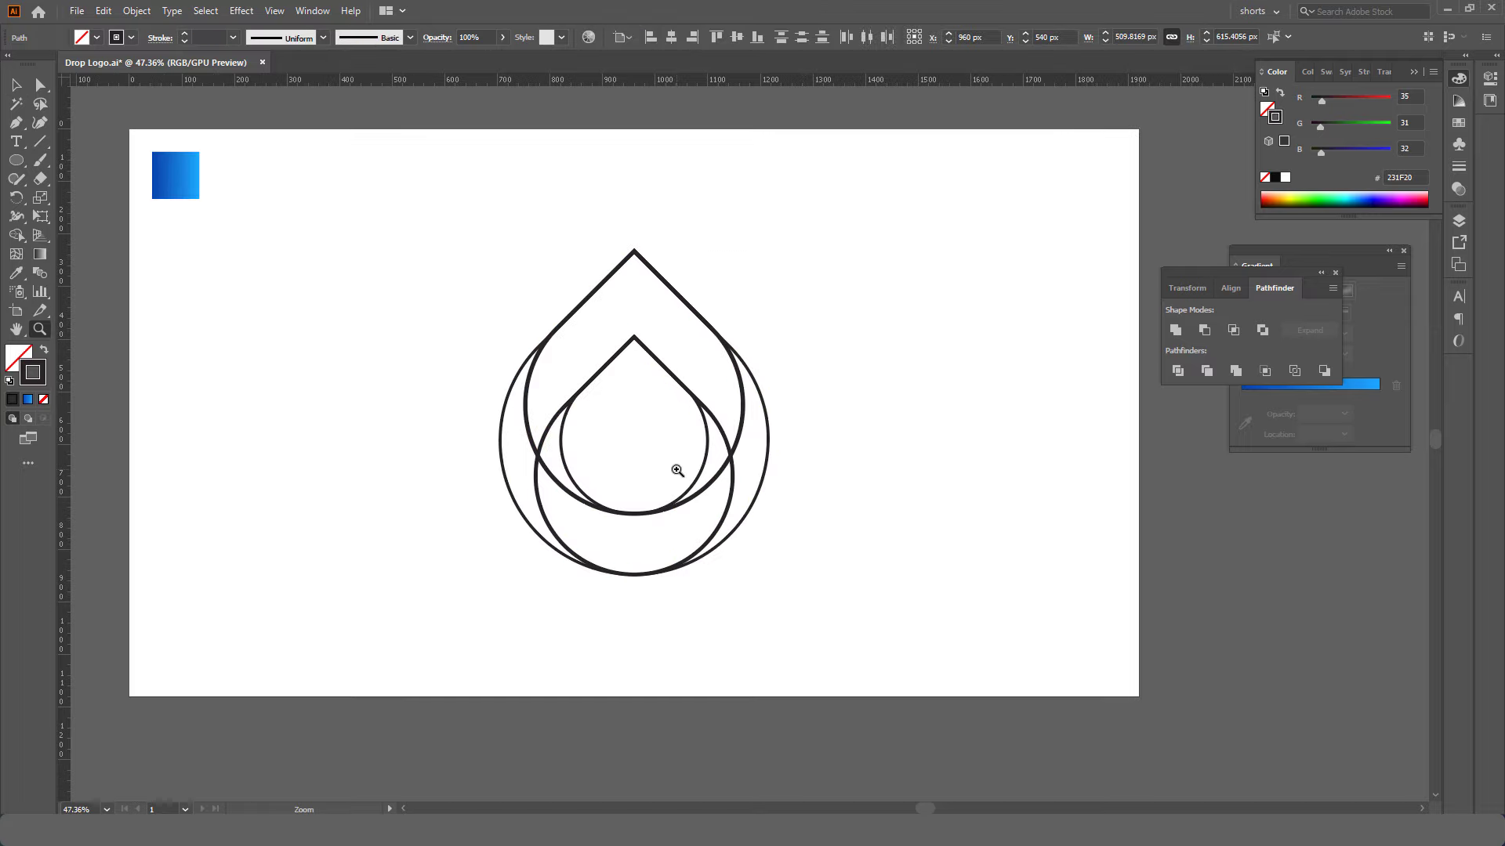
pyautogui.click(219, 38)
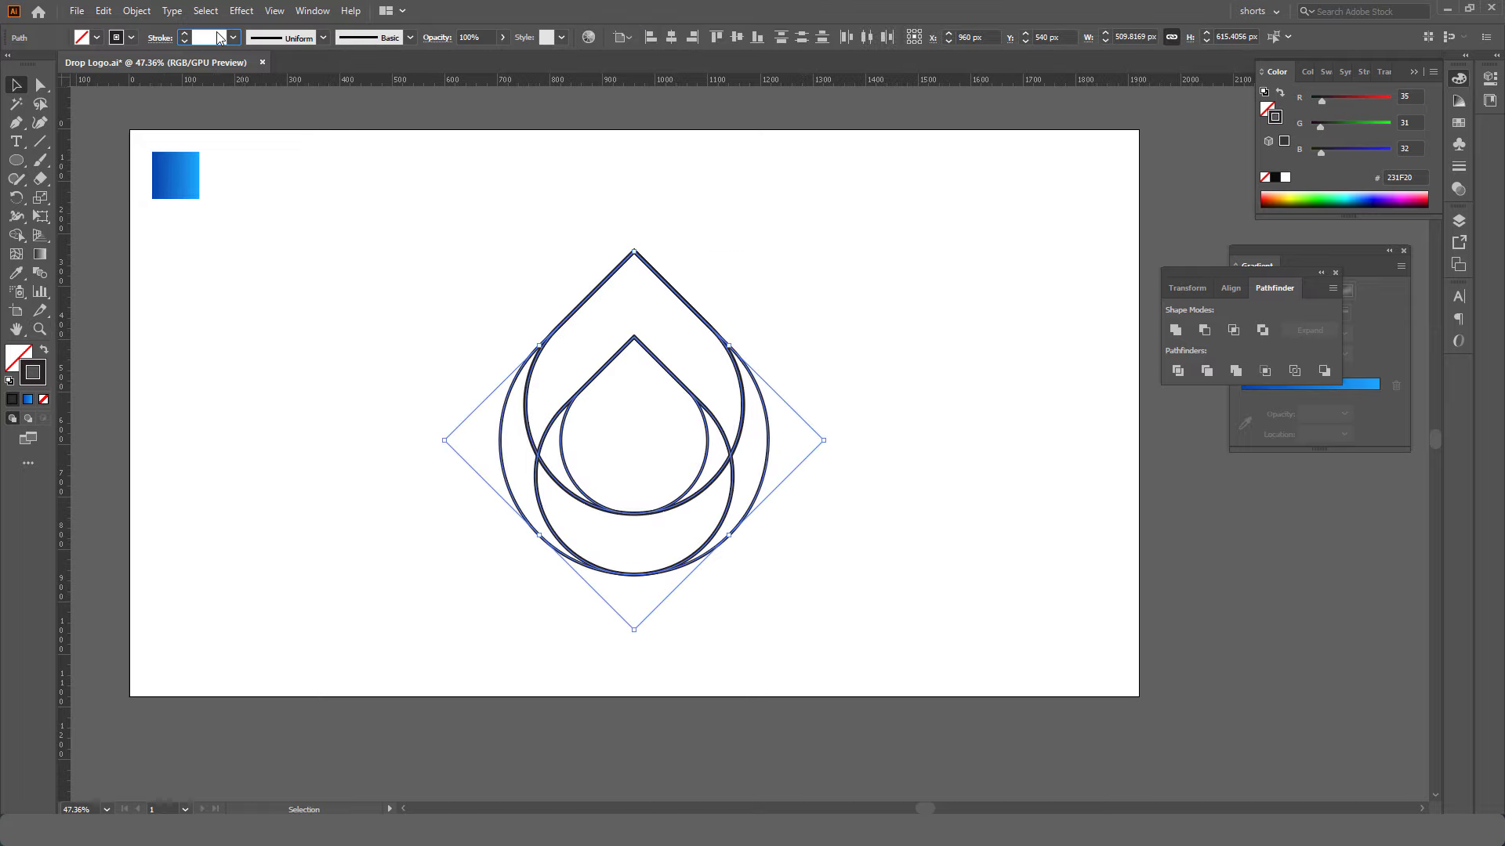
pyautogui.write('3')
pyautogui.press('Return')
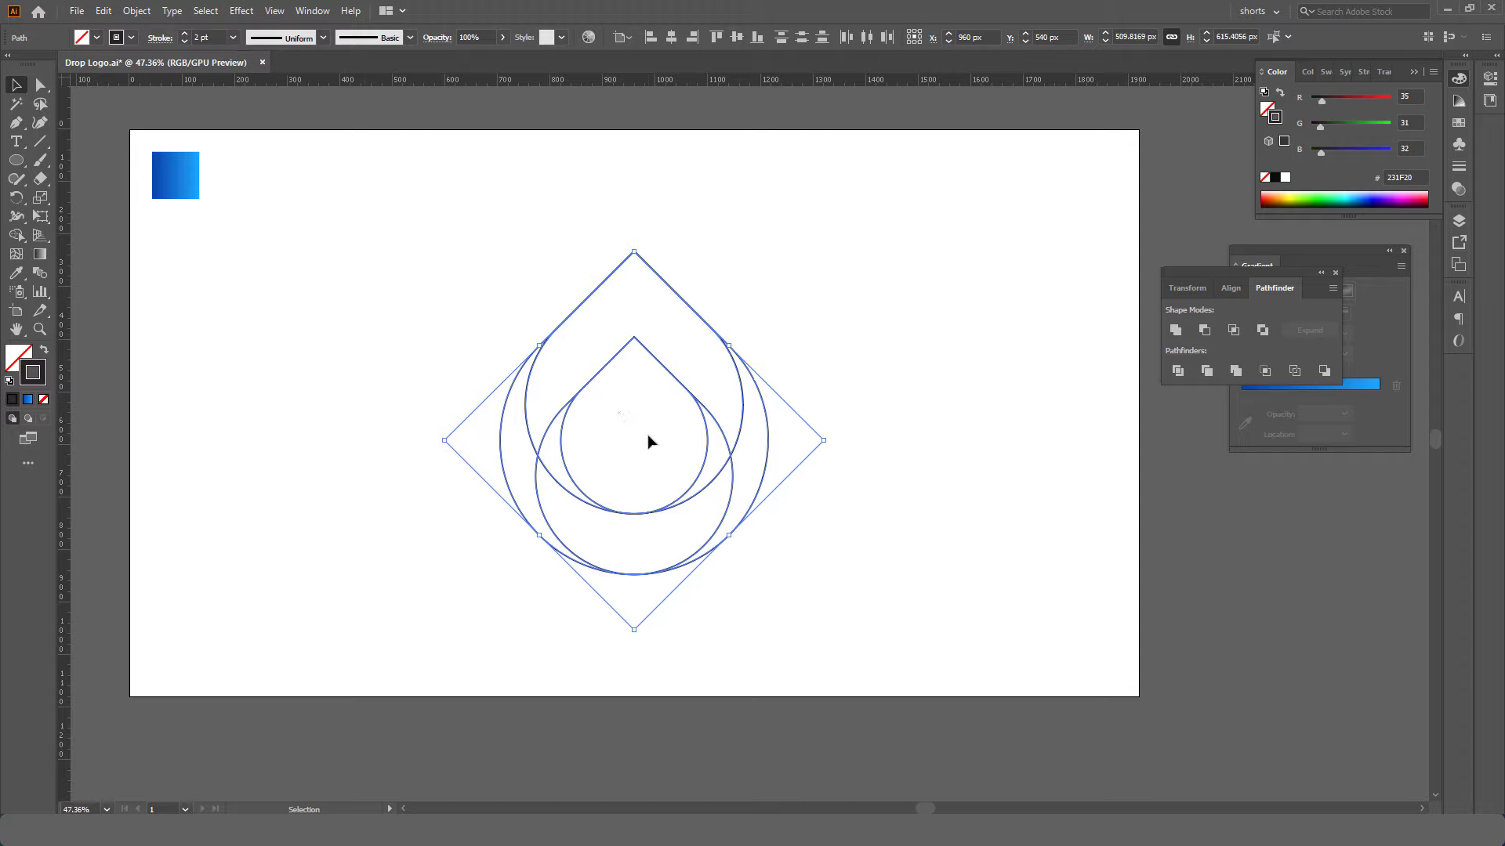
pyautogui.scroll(1, 675, 486)
pyautogui.hotkey('ctrl', 'shift', 'a')
pyautogui.press('v')
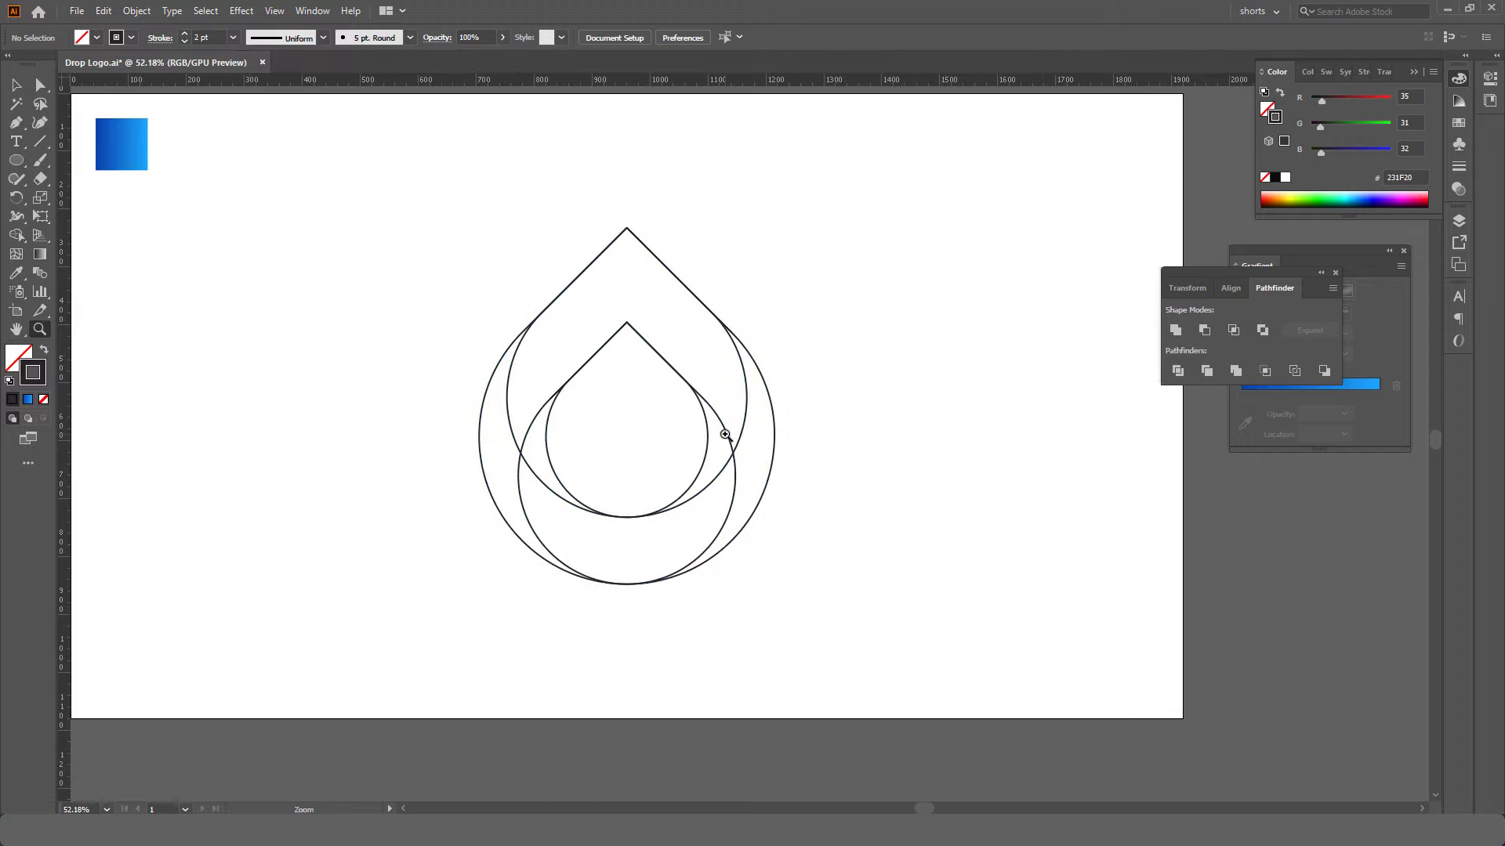
pyautogui.scroll(1, 784, 447)
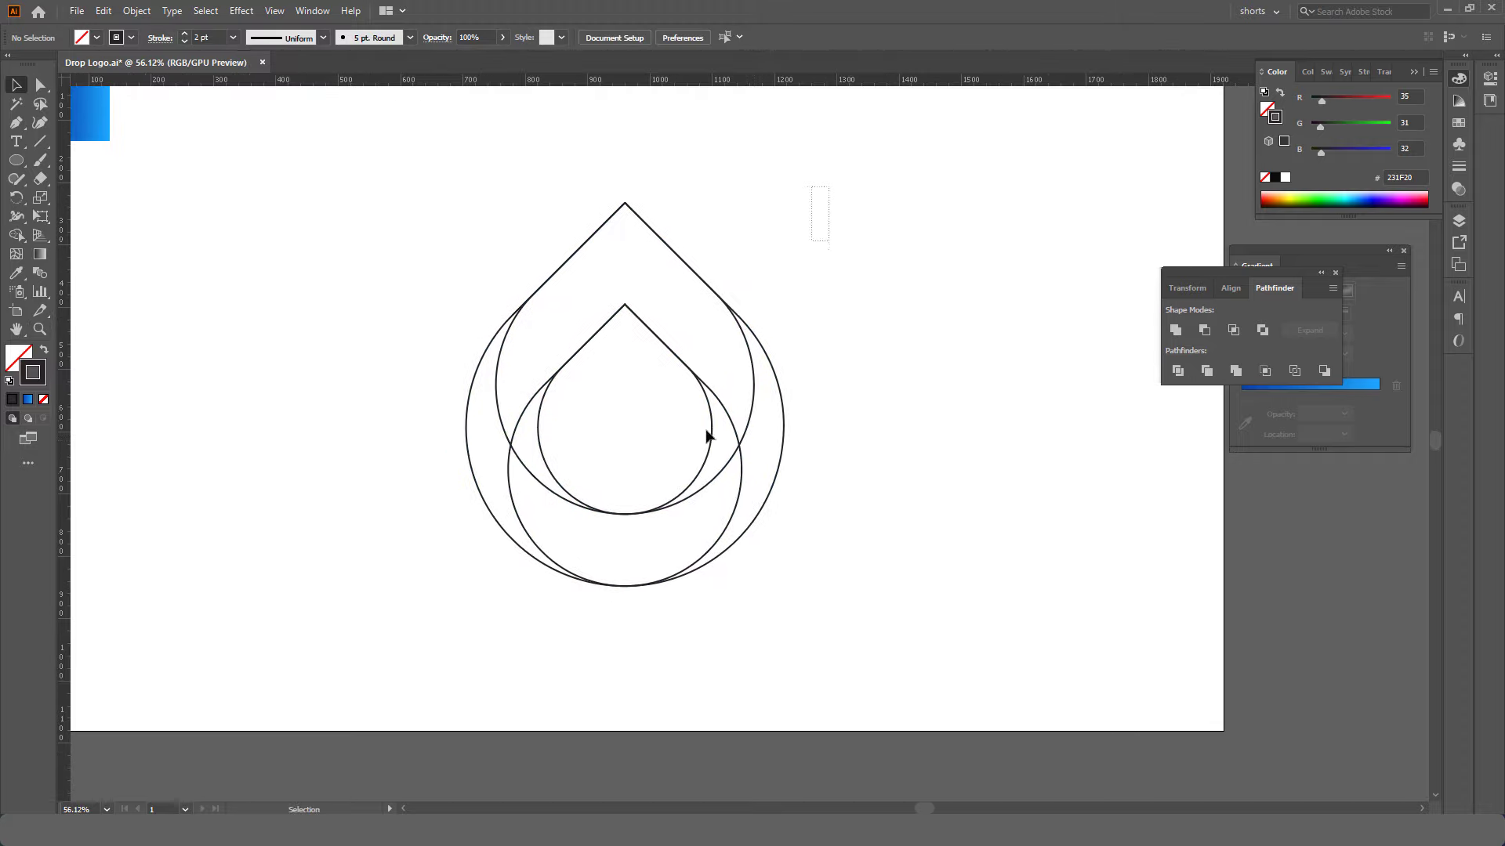
pyautogui.moveTo(829, 186); pyautogui.dragTo(416, 600)
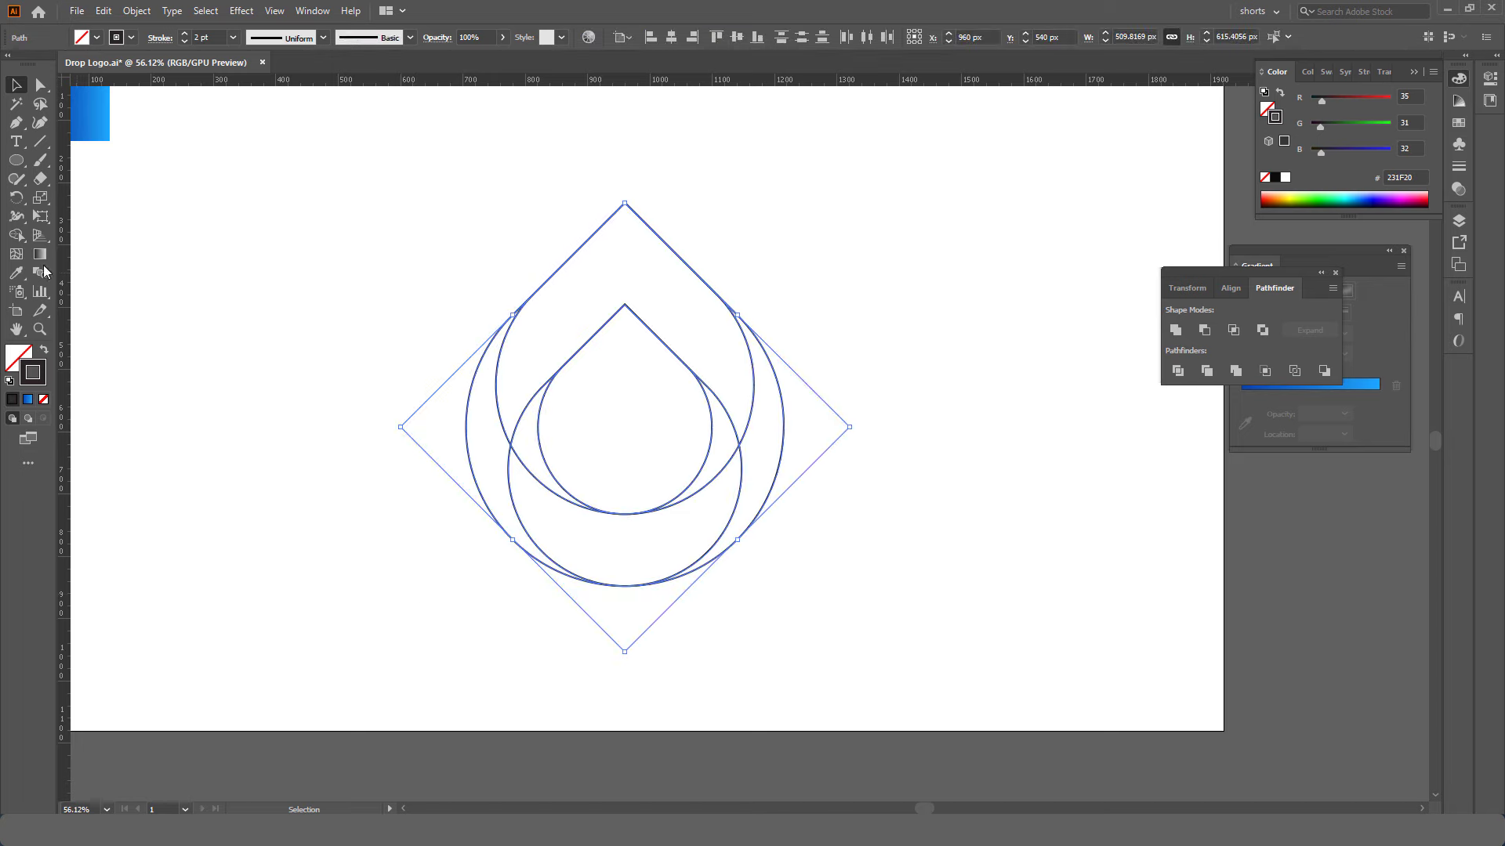
# Step: With Shape Builder, merge the upper band and the left, bottom and right crescents into one swirl band
pyautogui.moveTo(16, 235); pyautogui.dragTo(94, 241)
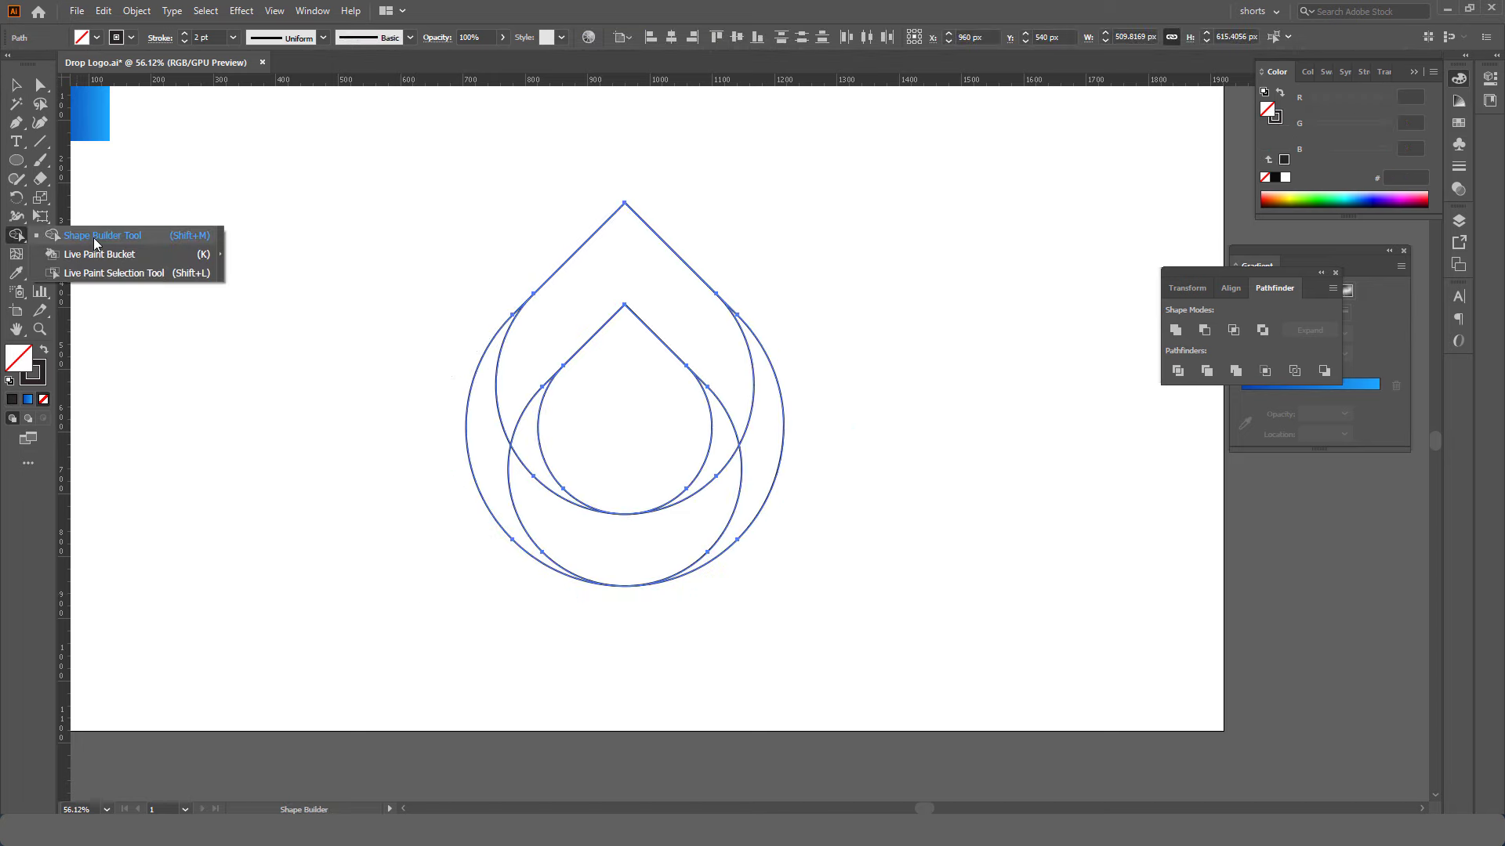
pyautogui.moveTo(818, 174); pyautogui.dragTo(319, 593)
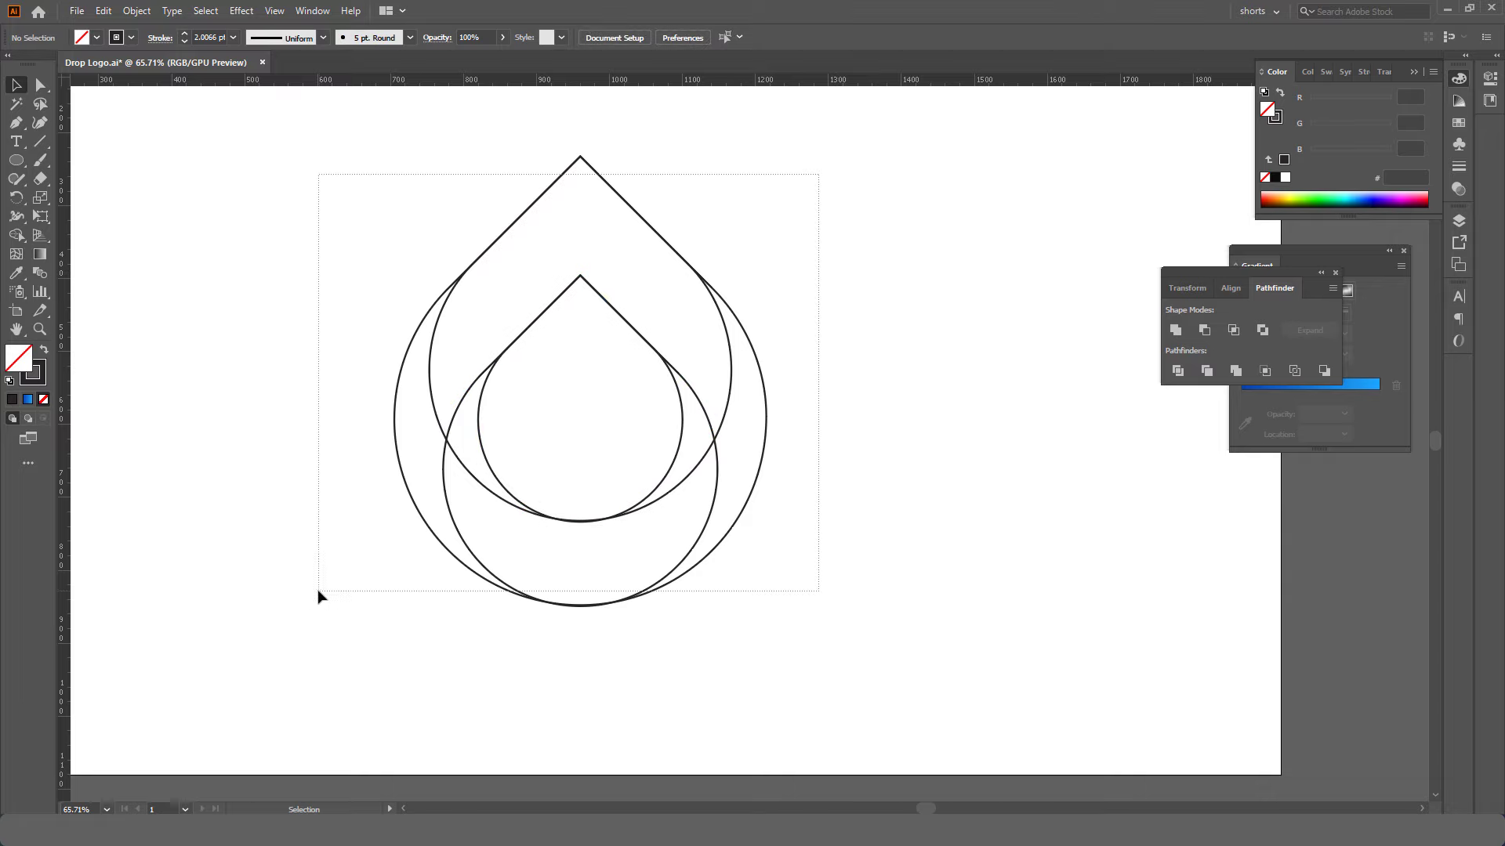
pyautogui.click(16, 236)
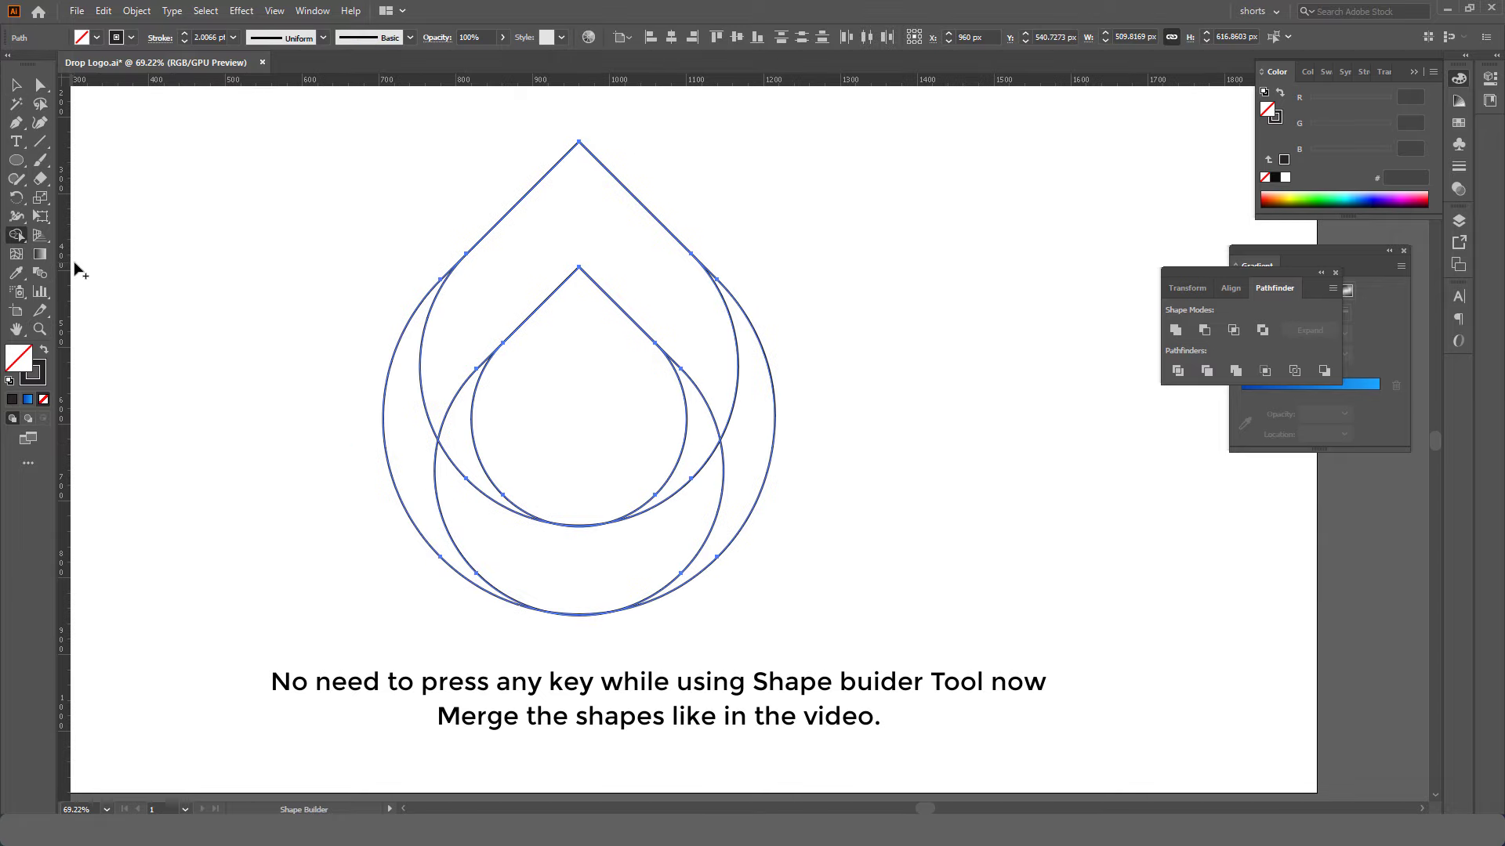
pyautogui.moveTo(518, 254); pyautogui.dragTo(453, 333)
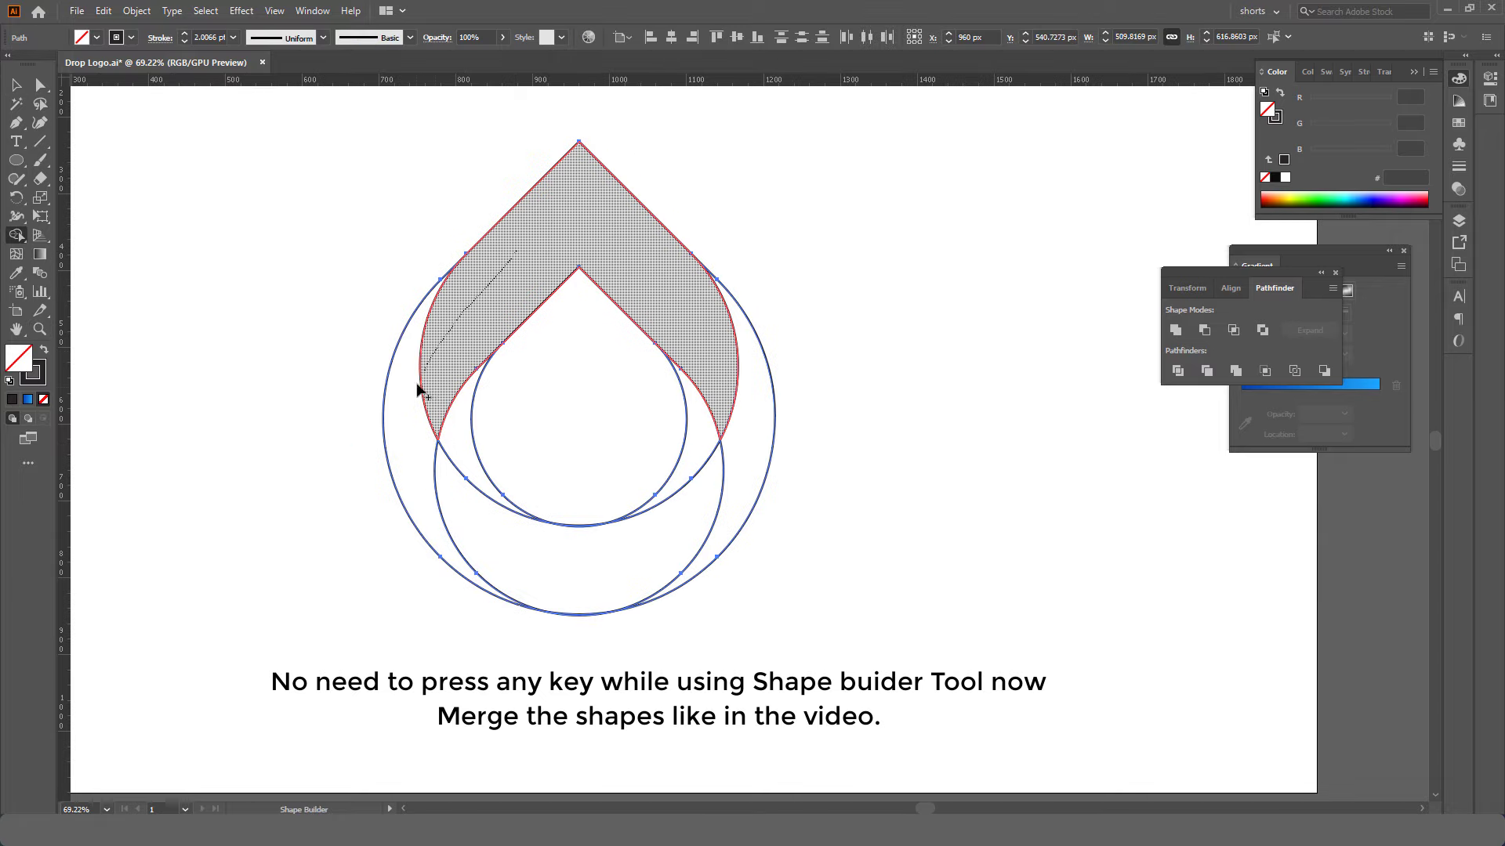
pyautogui.moveTo(418, 390); pyautogui.dragTo(403, 465)
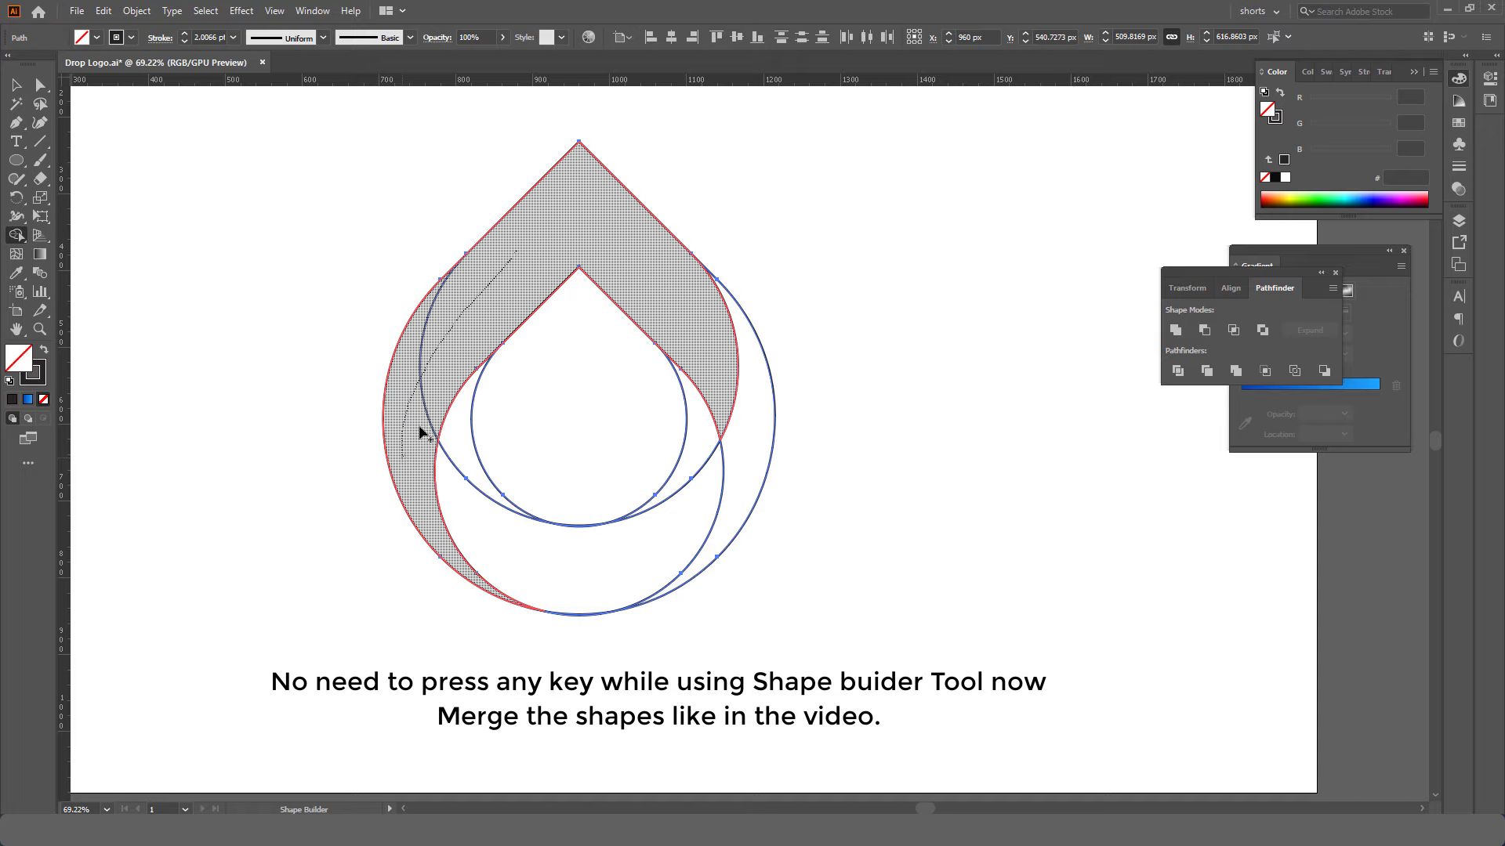
pyautogui.moveTo(721, 411); pyautogui.dragTo(707, 437)
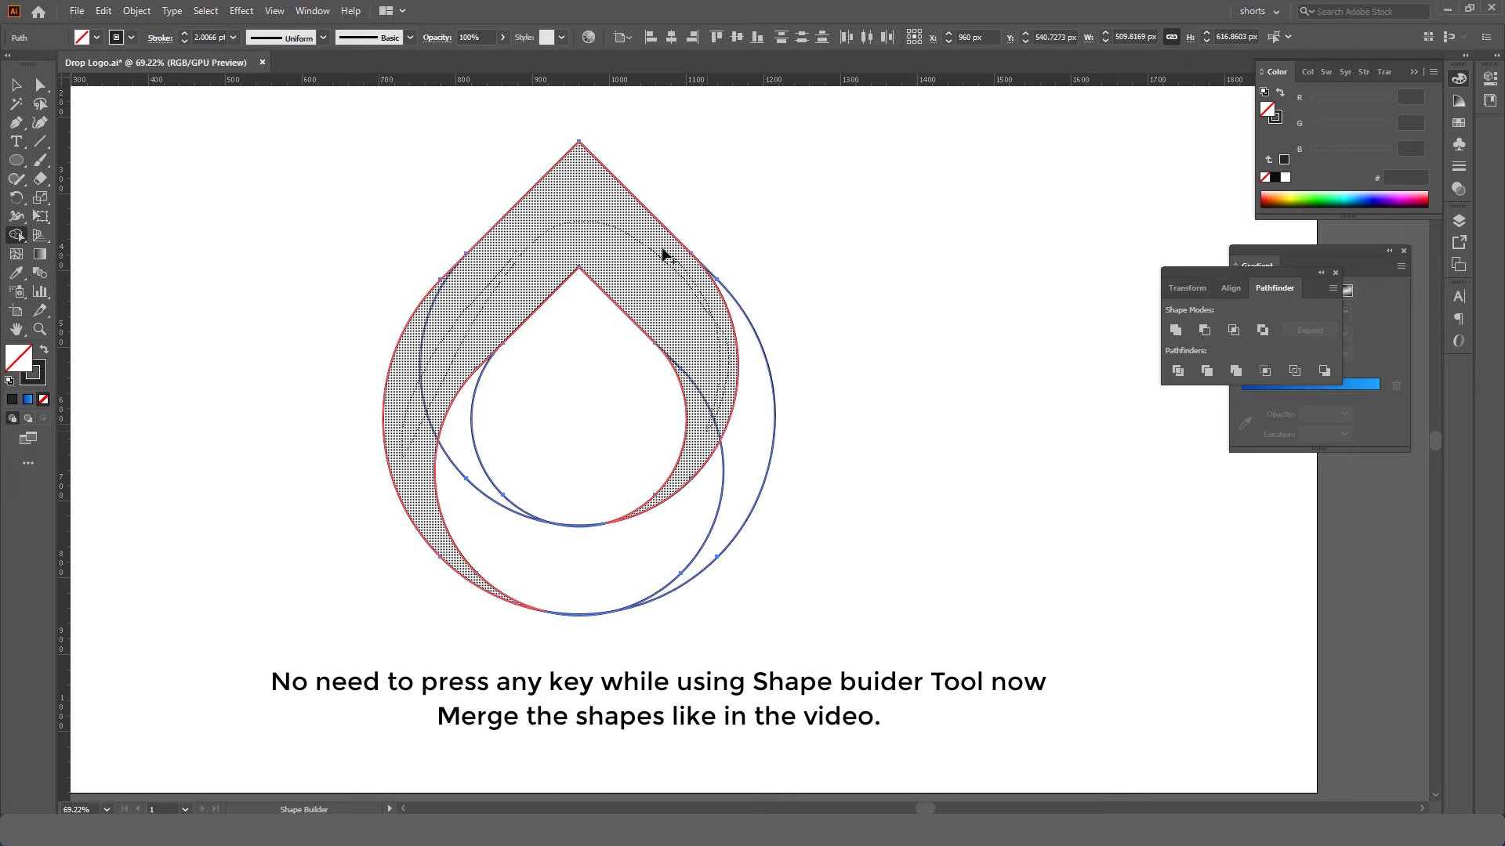
pyautogui.moveTo(663, 253); pyautogui.dragTo(427, 324)
pyautogui.moveTo(405, 404)
pyautogui.mouseDown()
pyautogui.moveTo(434, 410)
pyautogui.moveTo(622, 571)
pyautogui.moveTo(764, 459)
pyautogui.moveTo(763, 411)
pyautogui.mouseUp()
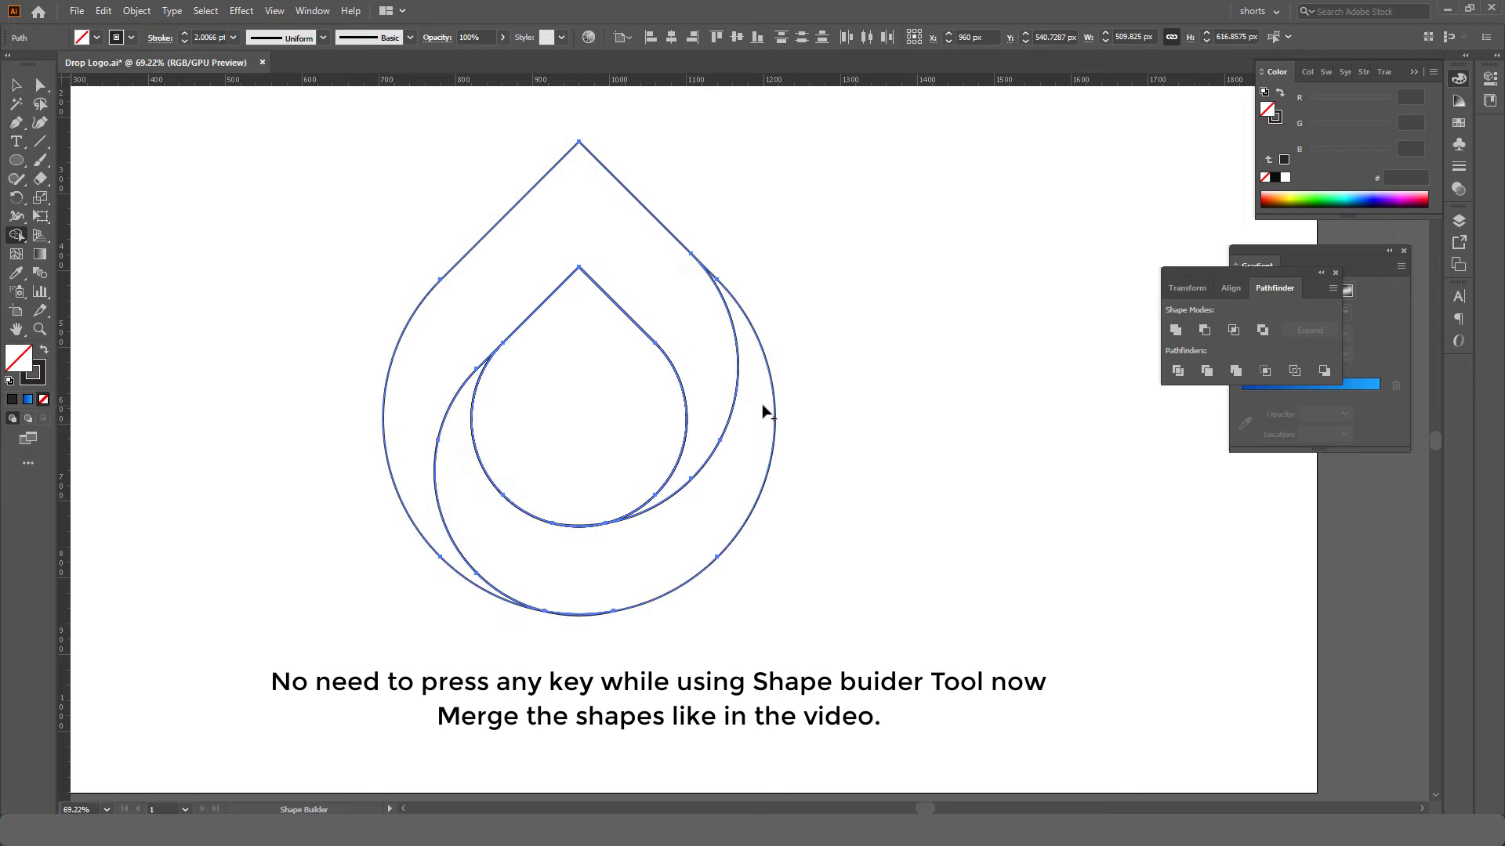
# Step: Eyedrop the blue gradient from the sample square onto all the merged drop paths
pyautogui.press('v')
pyautogui.click(932, 311)
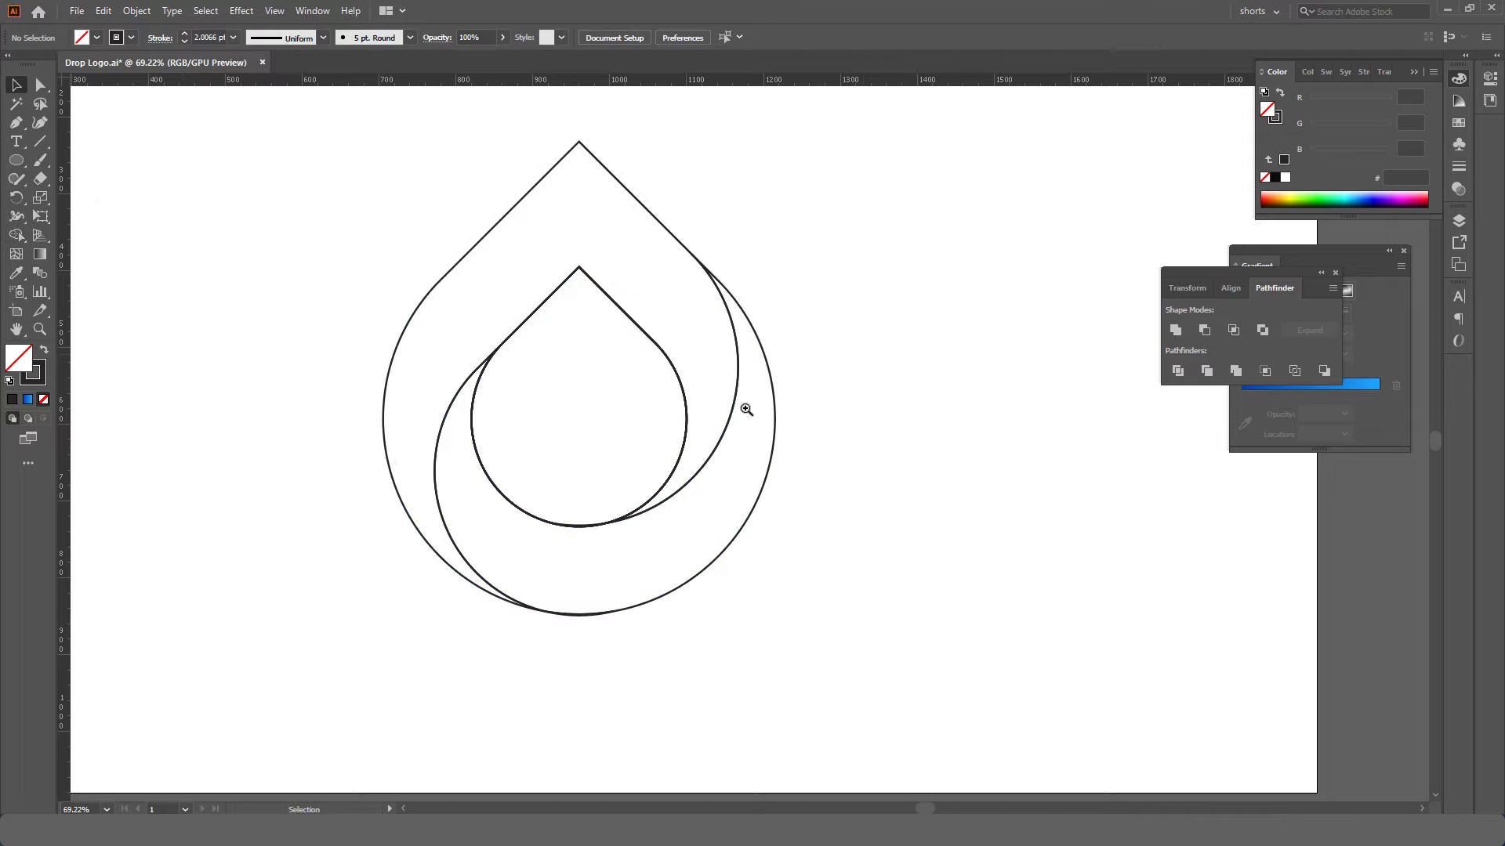
pyautogui.hotkey('ctrl', '0')
pyautogui.moveTo(646, 420); pyautogui.dragTo(662, 420)
pyautogui.moveTo(813, 227); pyautogui.dragTo(486, 592)
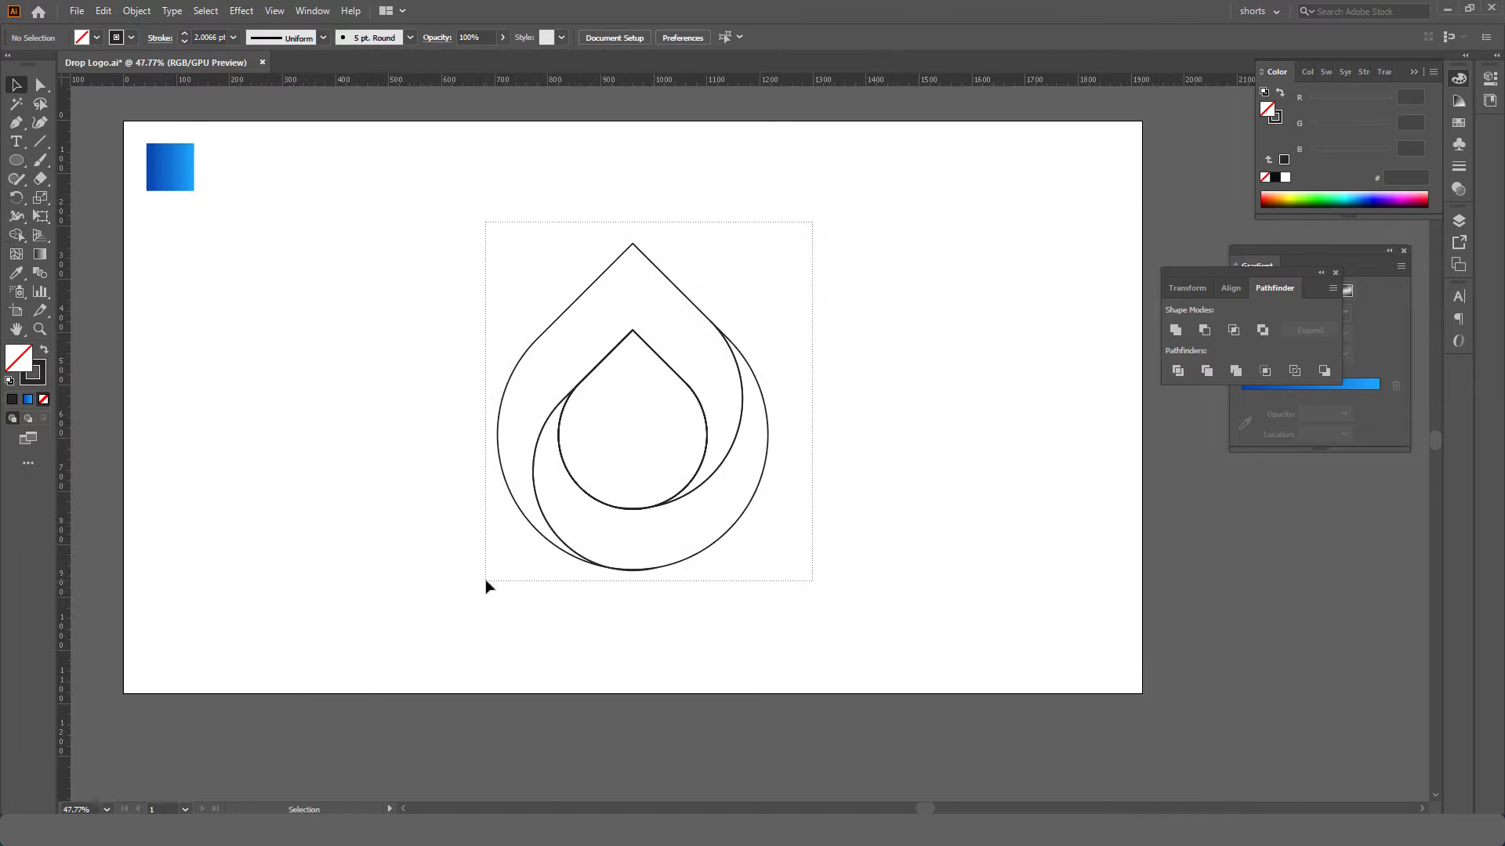
pyautogui.click(15, 273)
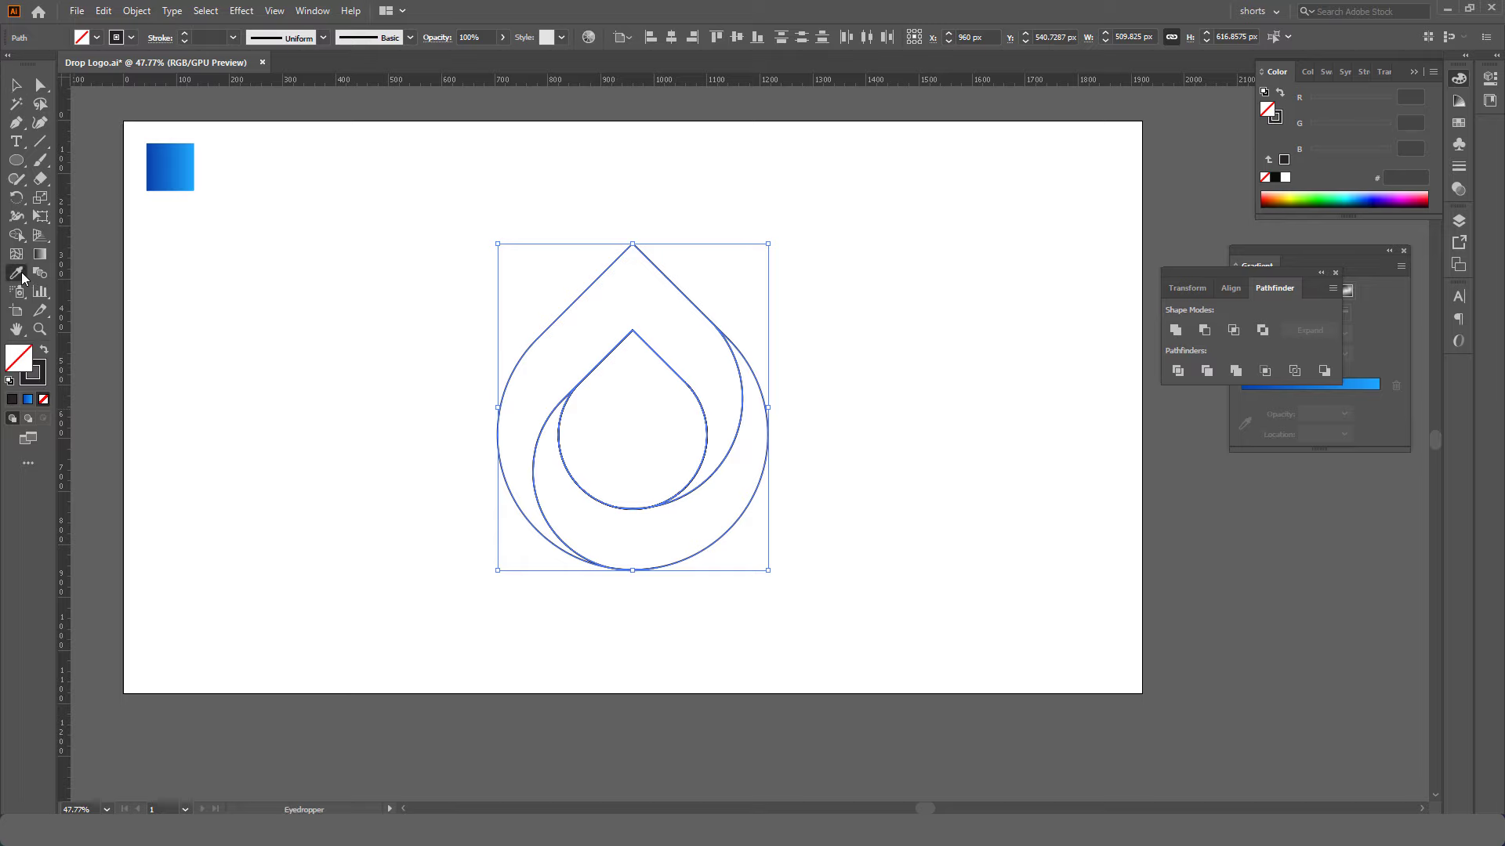
pyautogui.click(176, 164)
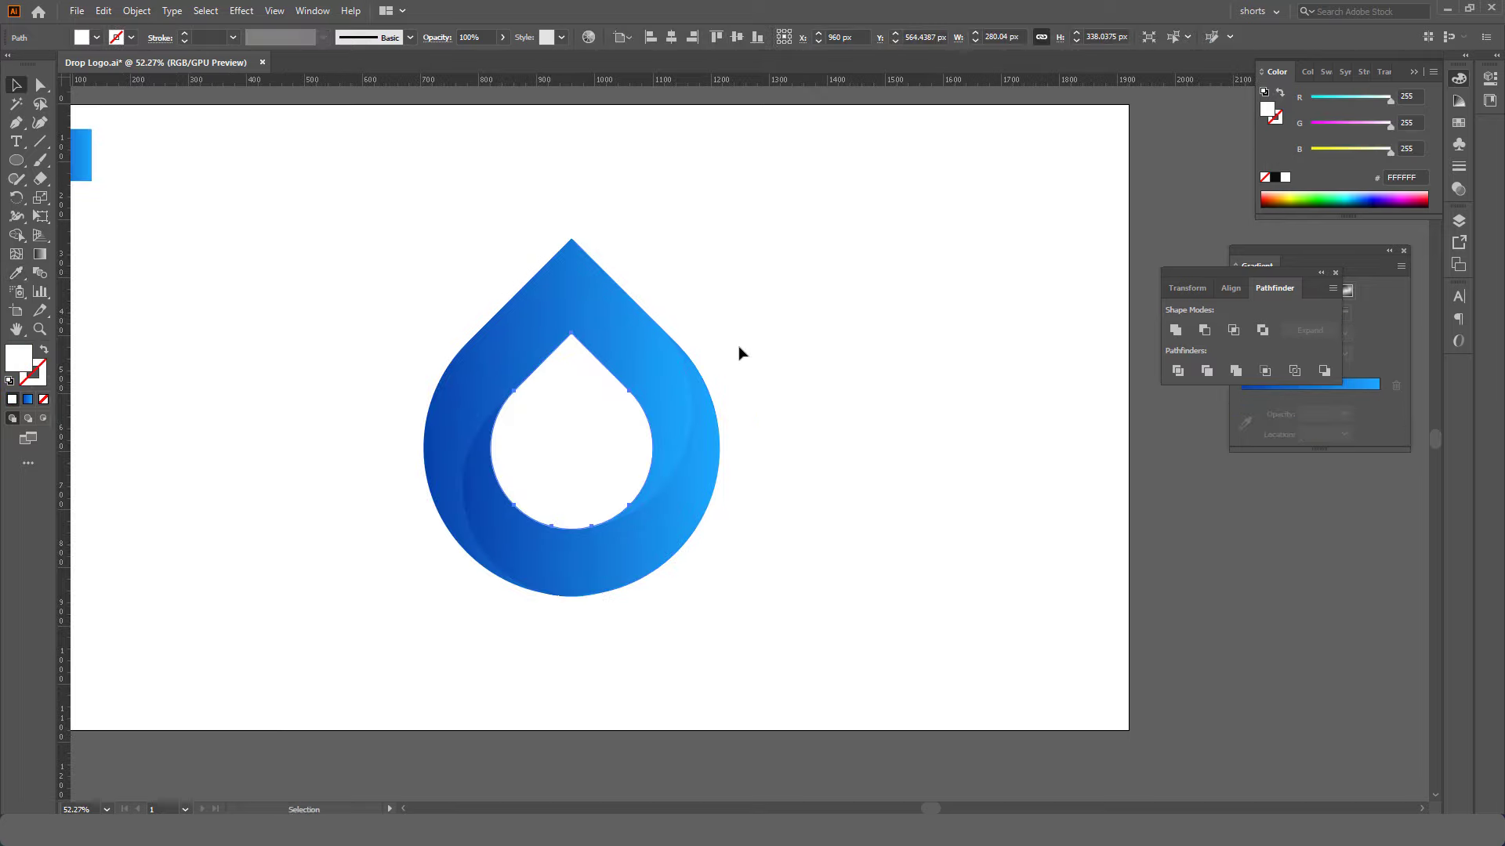
pyautogui.click(740, 353)
pyautogui.press('z')
pyautogui.moveTo(705, 436); pyautogui.dragTo(671, 475)
# Step: Redraw the outer drop's blue gradient diagonally and shift it up and left
pyautogui.press('v')
pyautogui.click(661, 384)
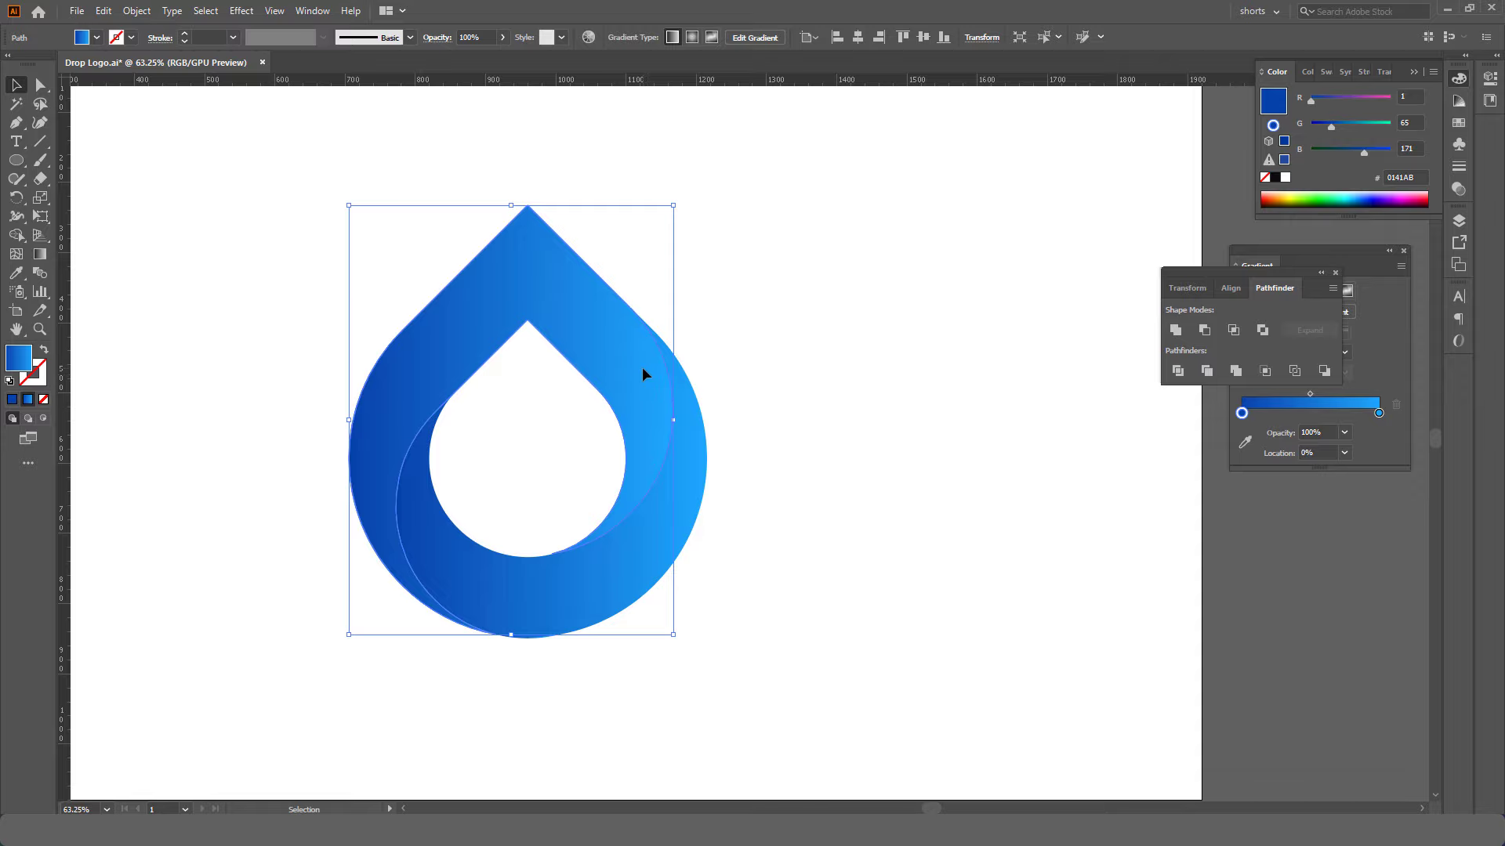
pyautogui.click(40, 254)
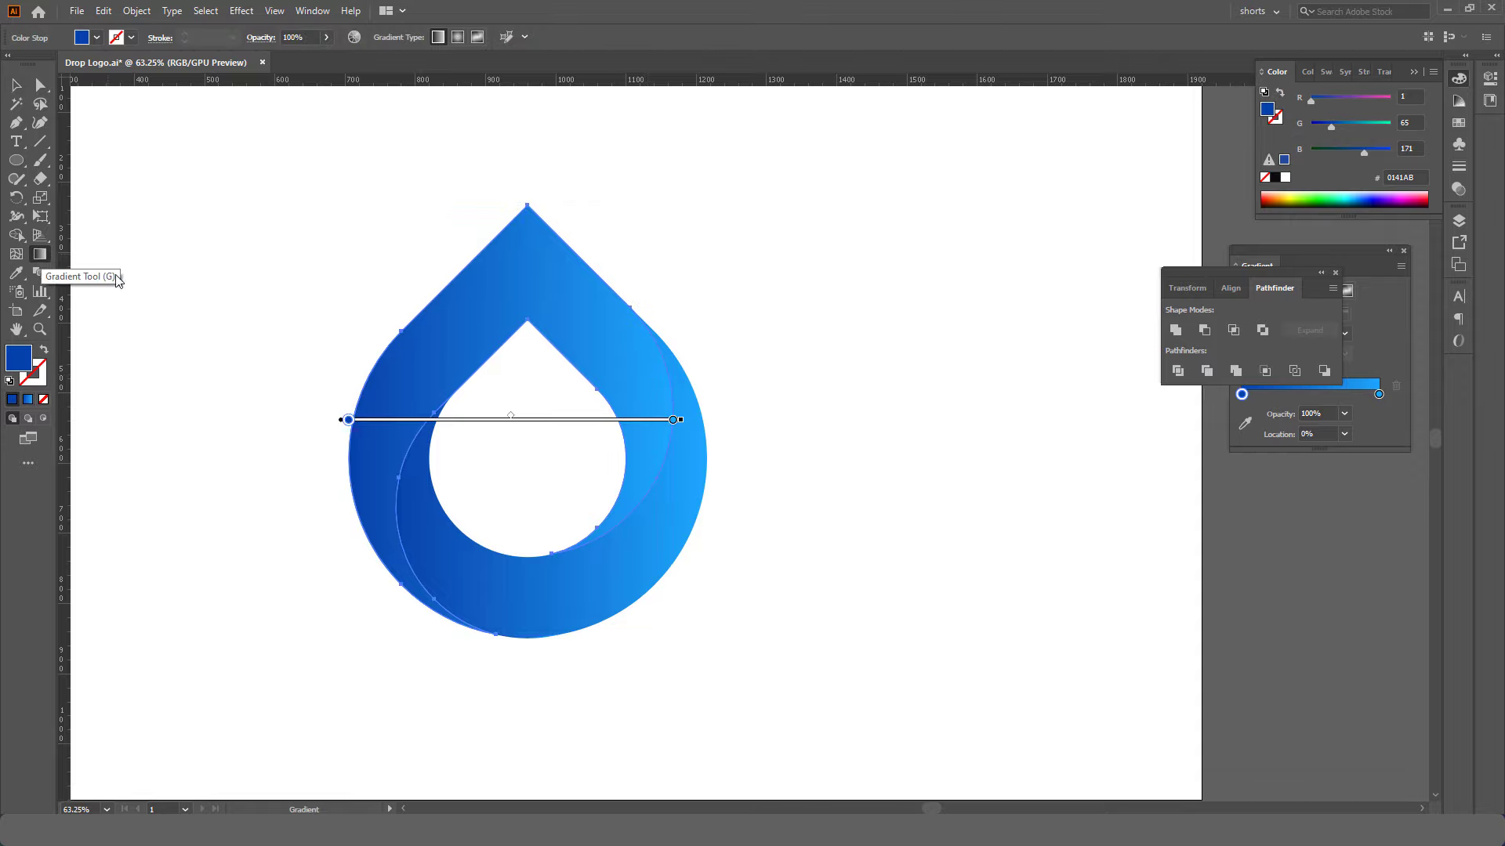
pyautogui.moveTo(413, 271); pyautogui.dragTo(510, 407)
pyautogui.moveTo(467, 337)
pyautogui.mouseDown()
pyautogui.moveTo(452, 347)
pyautogui.moveTo(431, 320)
pyautogui.mouseUp()
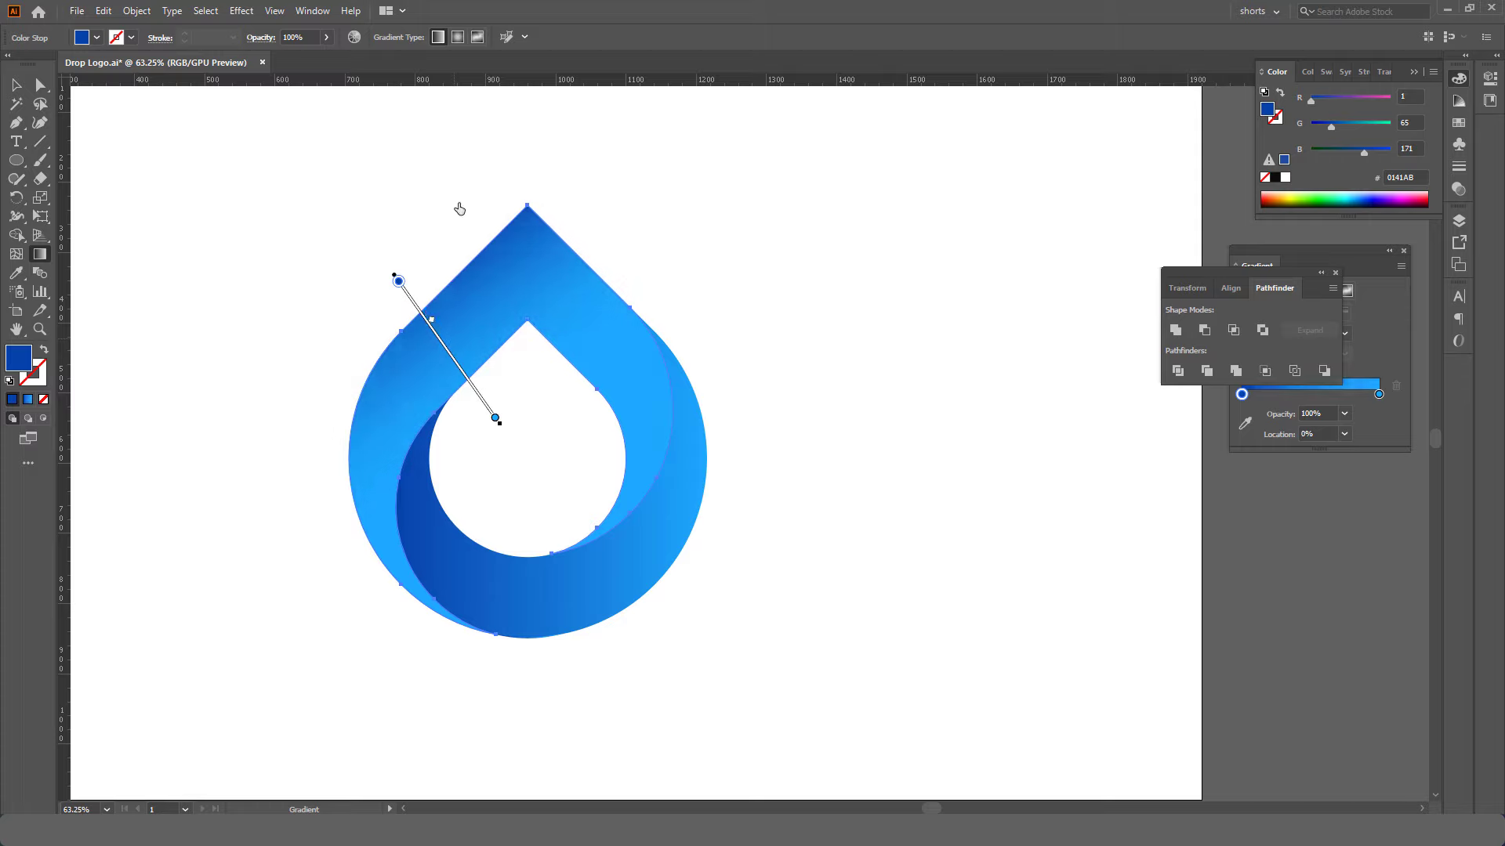
# Step: Give the lower swirl band a darker diagonal gradient with its stop at 41.0364%
pyautogui.press('v')
pyautogui.click(602, 576)
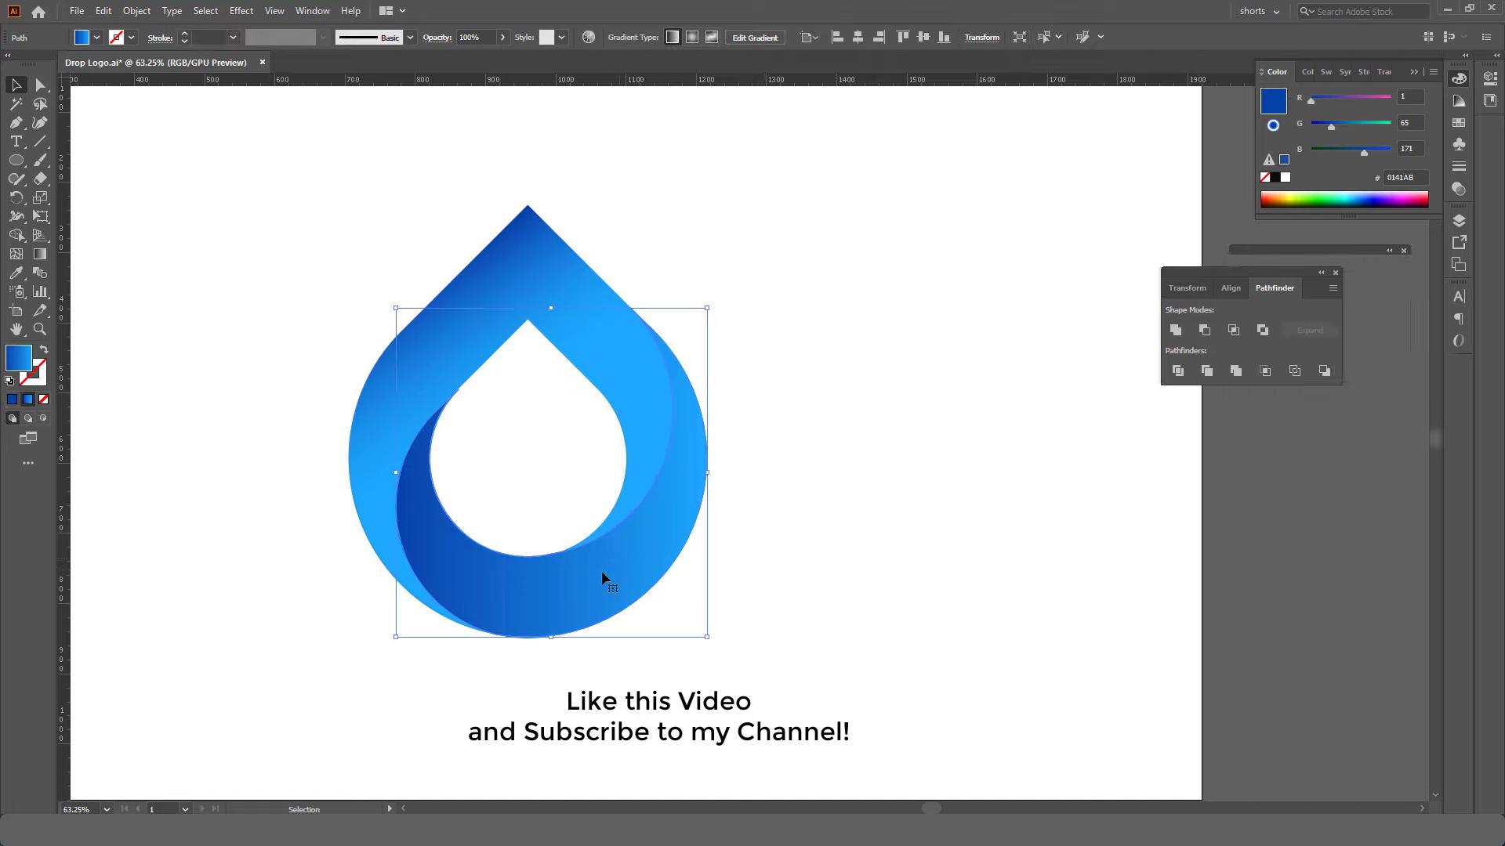
pyautogui.press('g')
pyautogui.moveTo(513, 460)
pyautogui.mouseDown()
pyautogui.moveTo(643, 677)
pyautogui.moveTo(613, 624)
pyautogui.mouseUp()
pyautogui.moveTo(562, 540); pyautogui.dragTo(583, 528)
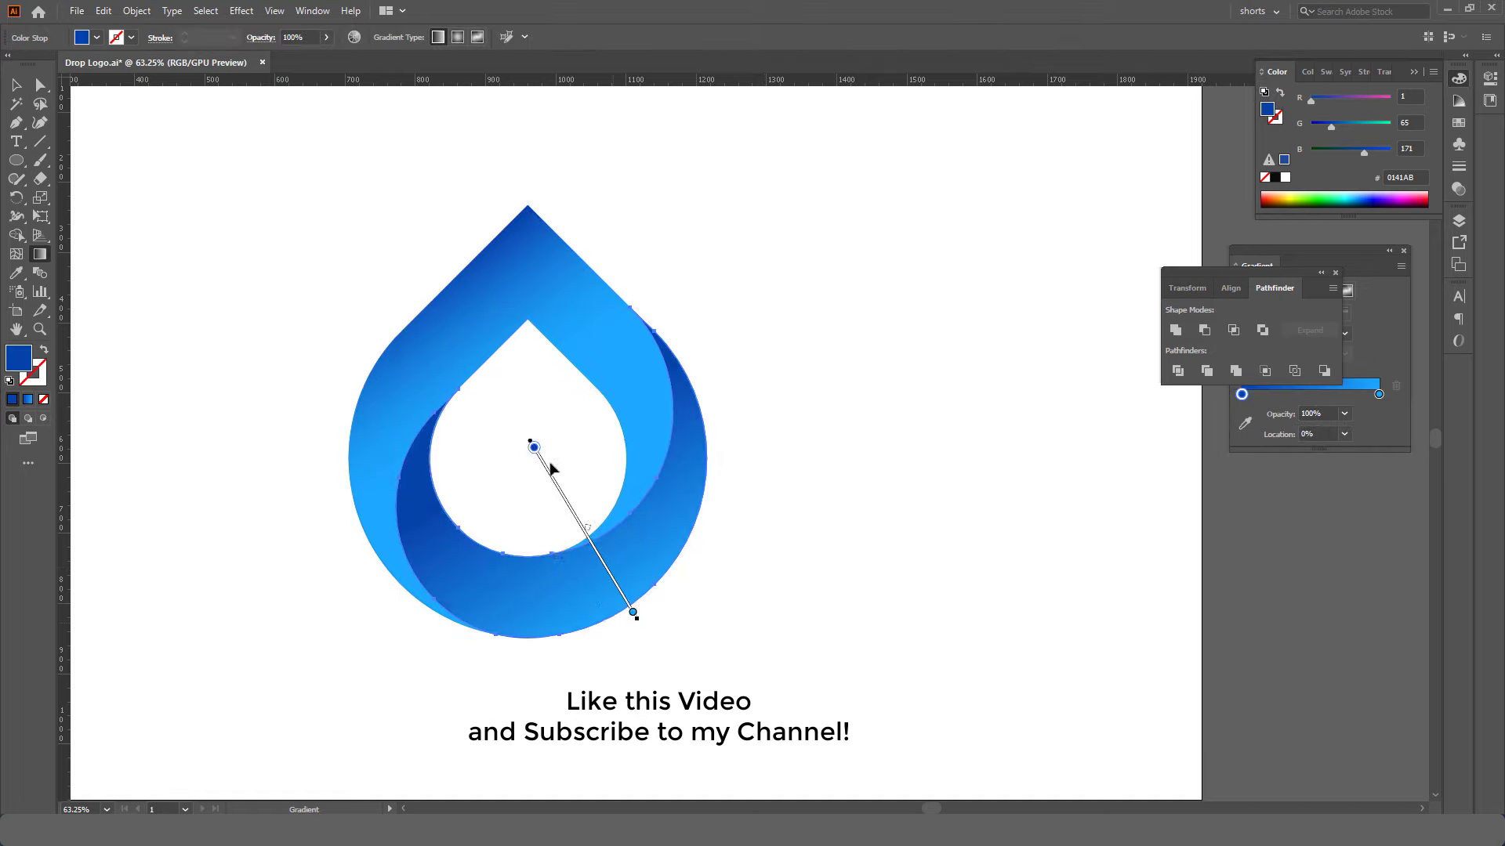
pyautogui.moveTo(534, 447); pyautogui.dragTo(571, 510)
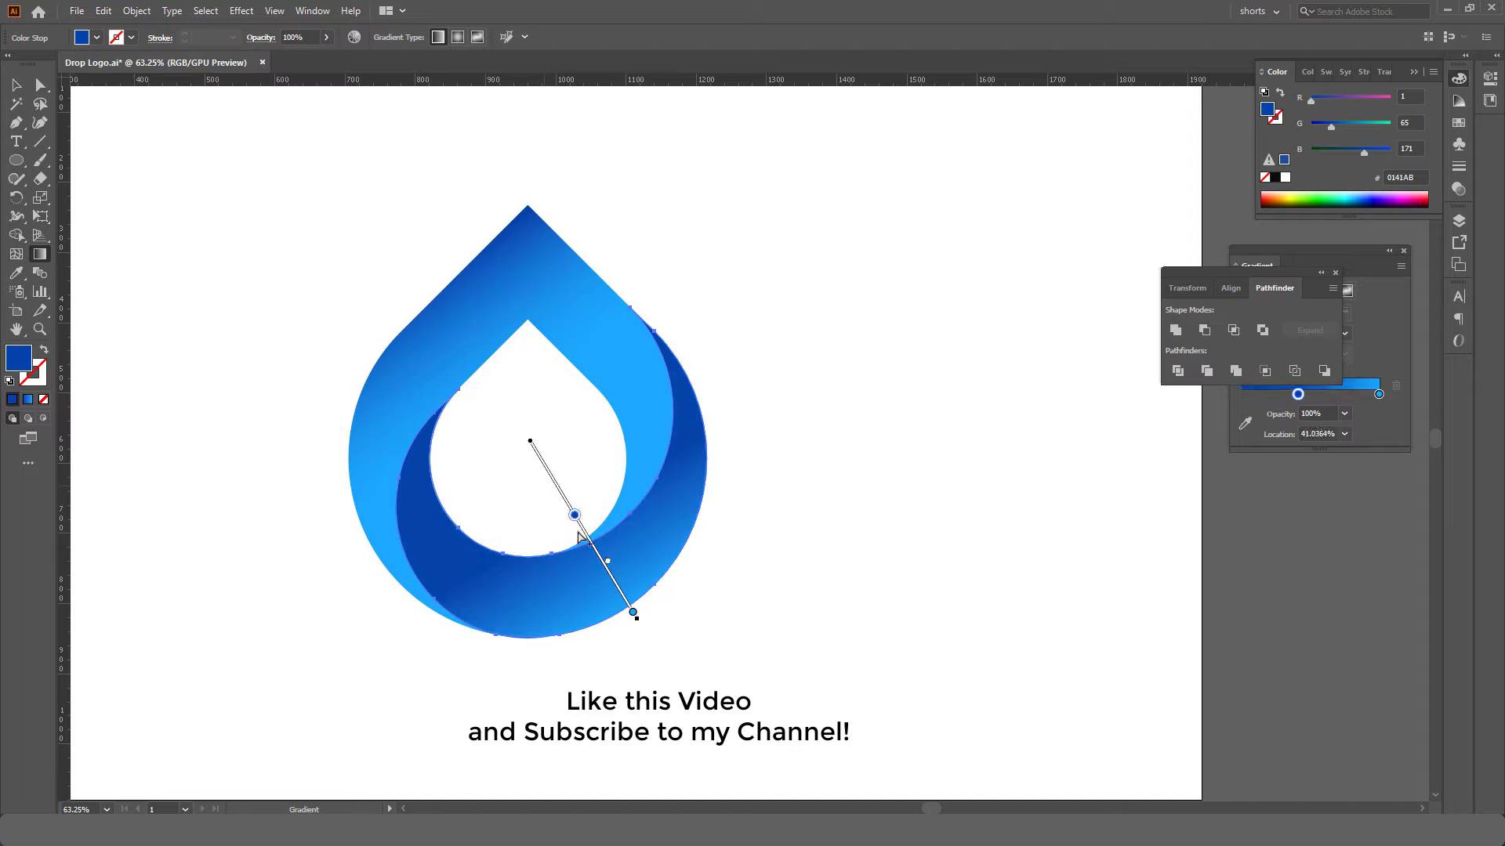
pyautogui.moveTo(611, 570); pyautogui.dragTo(610, 576)
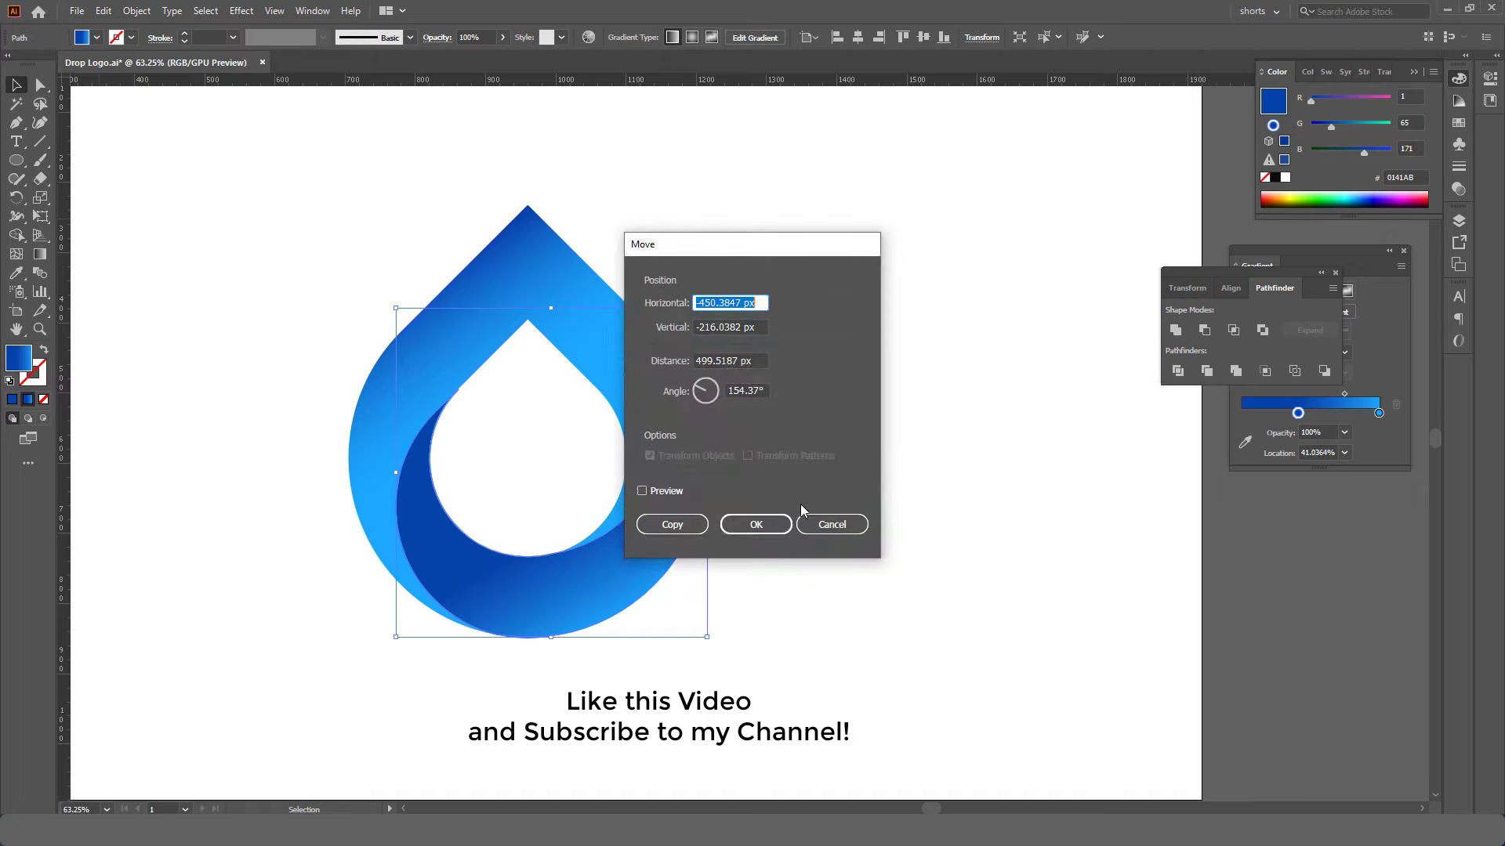
# Step: Dismiss the Move dialog without moving anything, and zoom out to show the whole artboard
pyautogui.press('Escape')
pyautogui.click(849, 483)
pyautogui.press('z')
pyautogui.moveTo(787, 467); pyautogui.dragTo(770, 487)
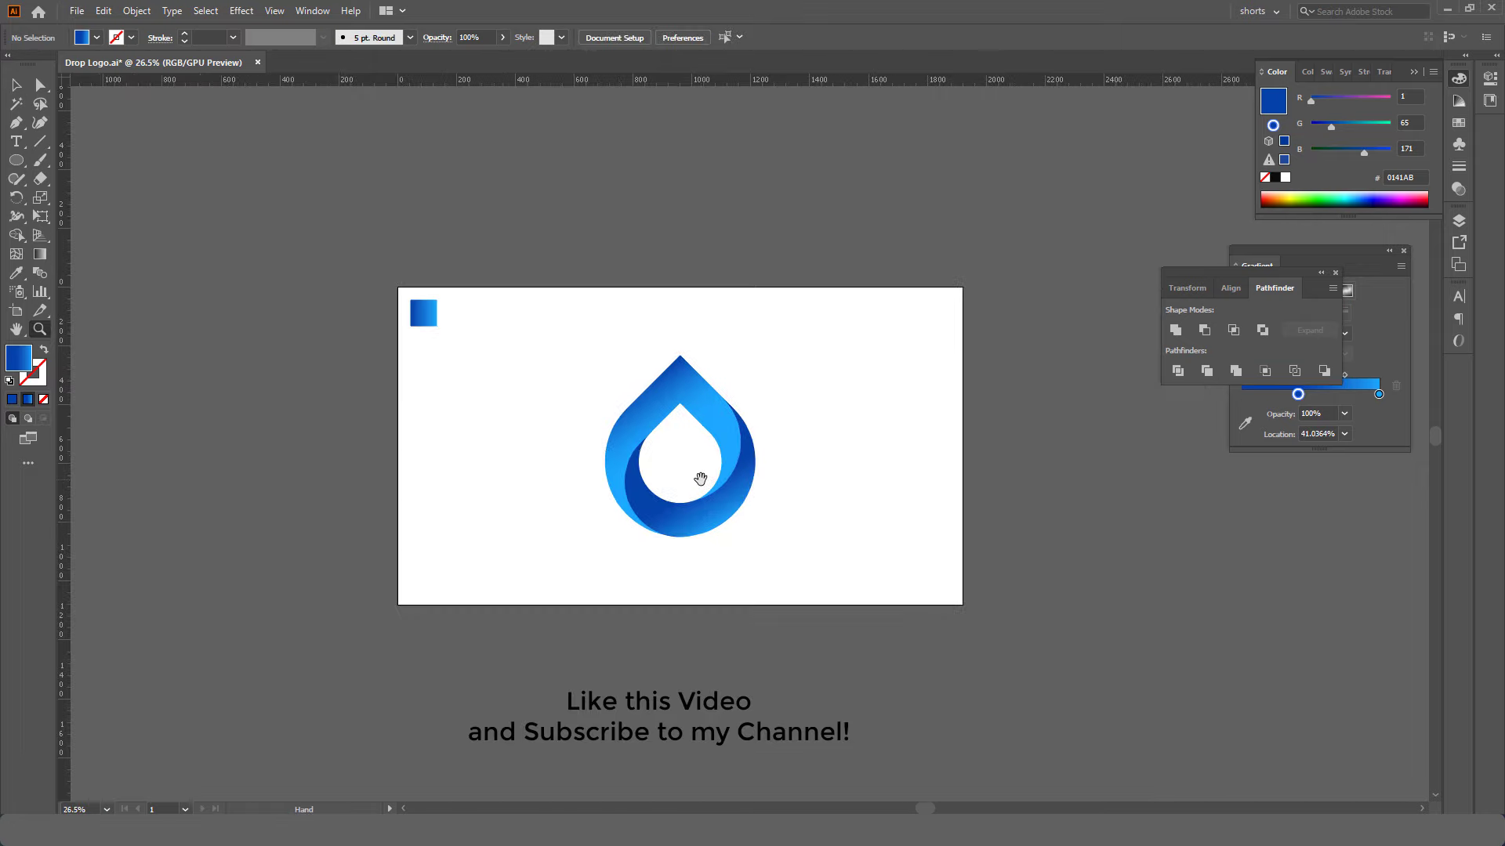
# Step: Scale the drop logo group proportionally from its centre to about 593 × 718 px
pyautogui.press('v')
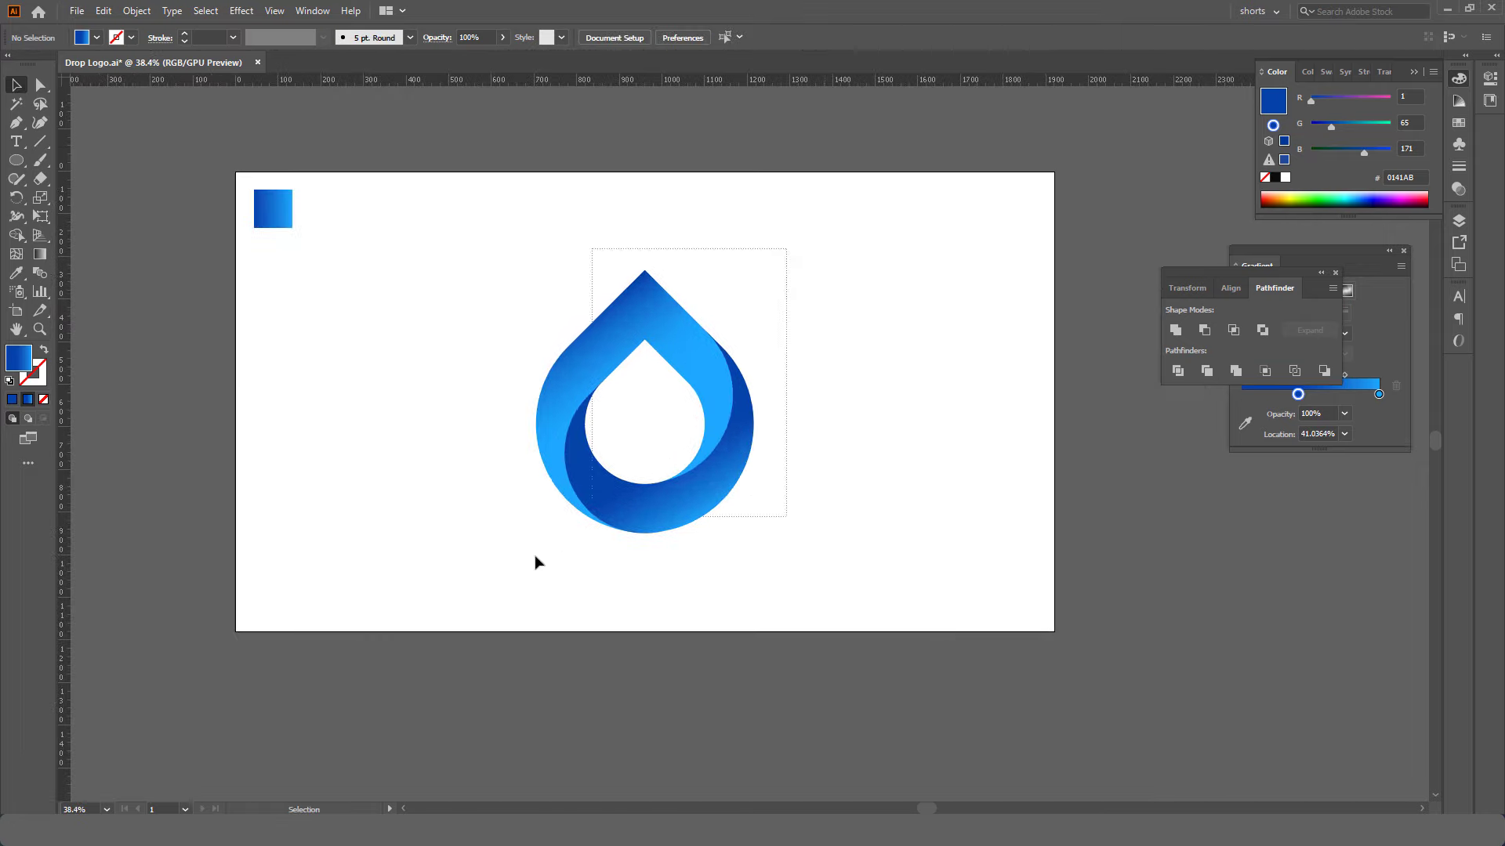
pyautogui.moveTo(787, 247); pyautogui.dragTo(510, 583)
pyautogui.hotkey('ctrl', 'shift', 'b')
pyautogui.click(811, 471)
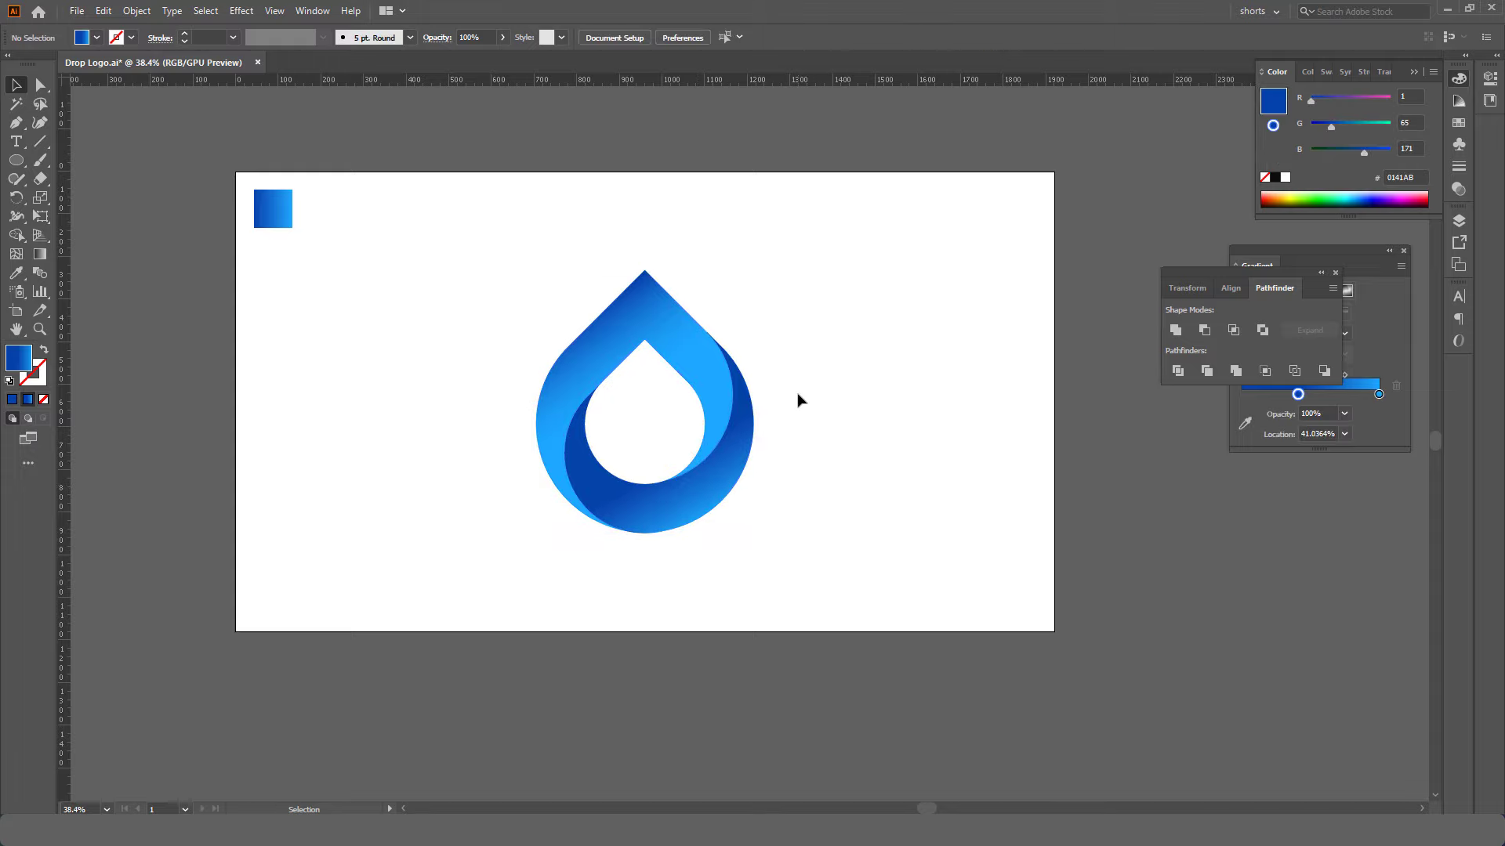
pyautogui.click(750, 407)
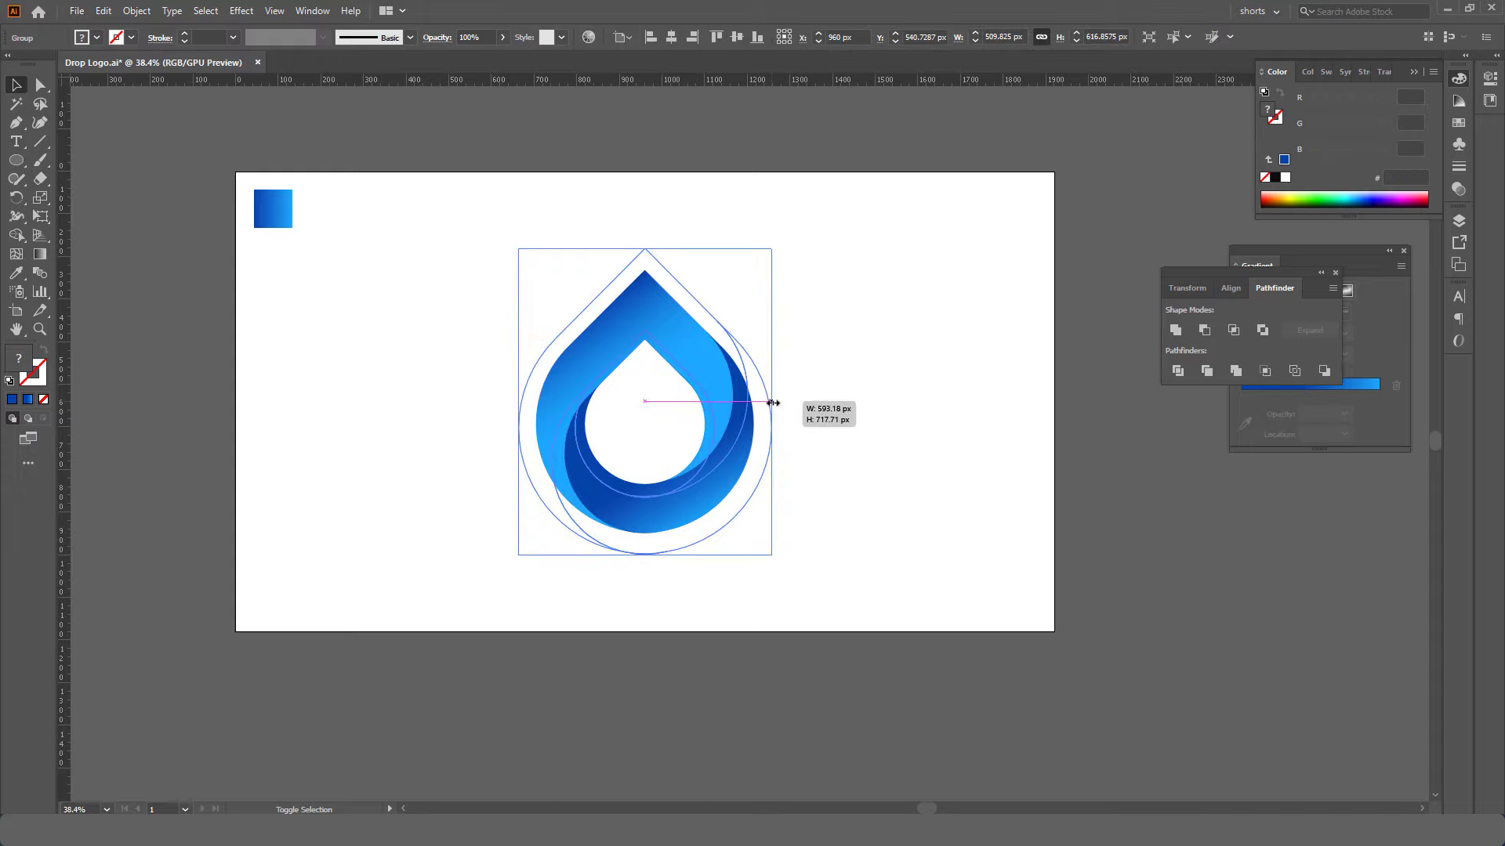
pyautogui.moveTo(754, 400); pyautogui.dragTo(772, 402)
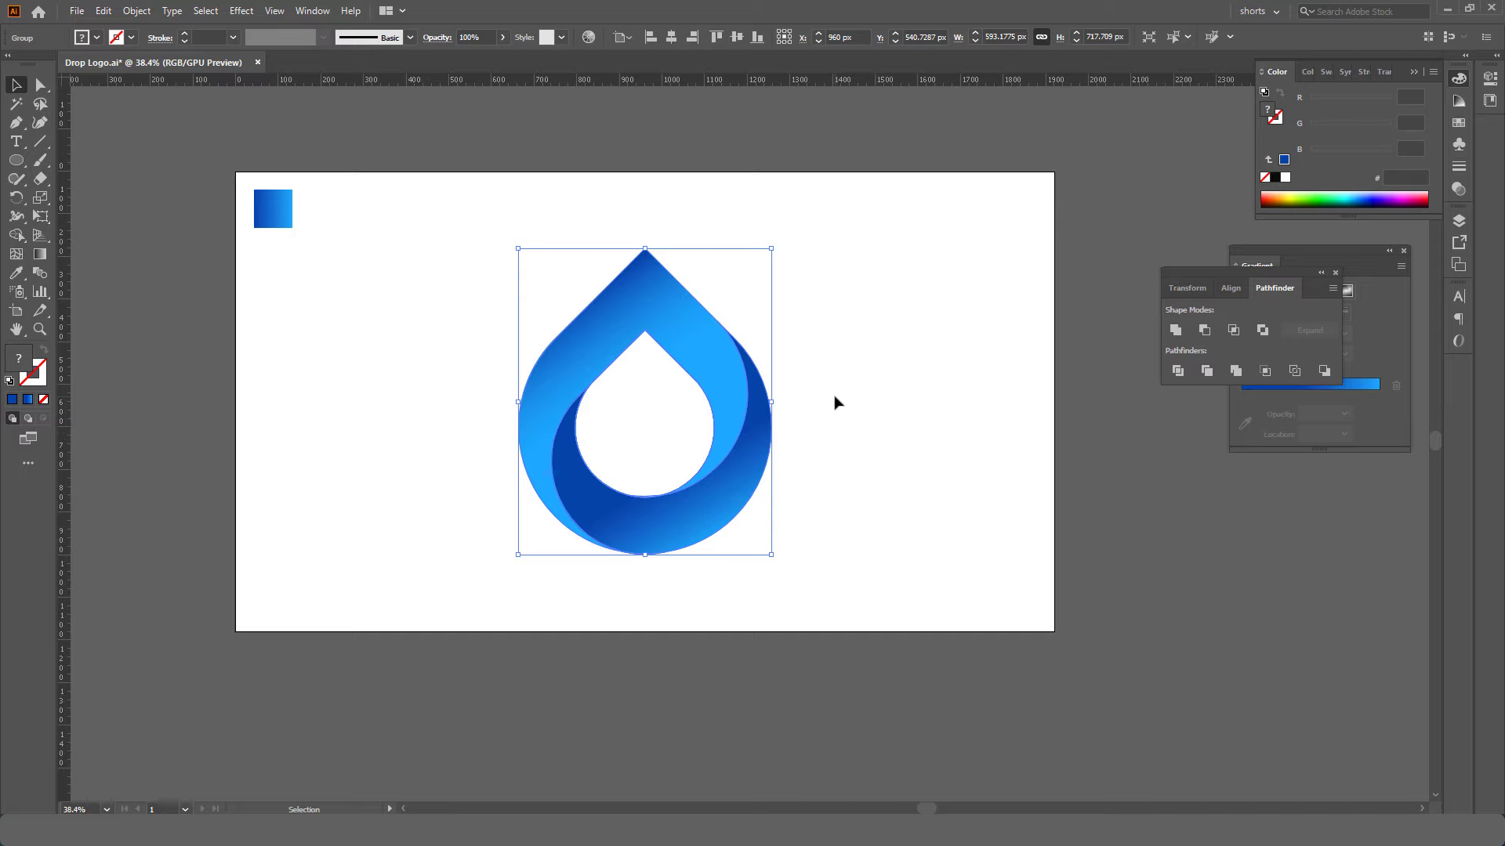